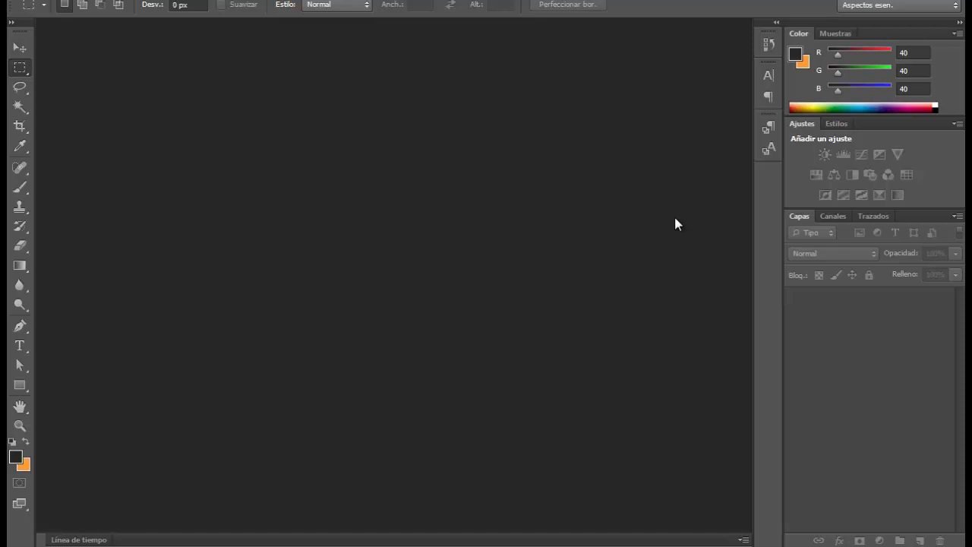
key("alt+a")
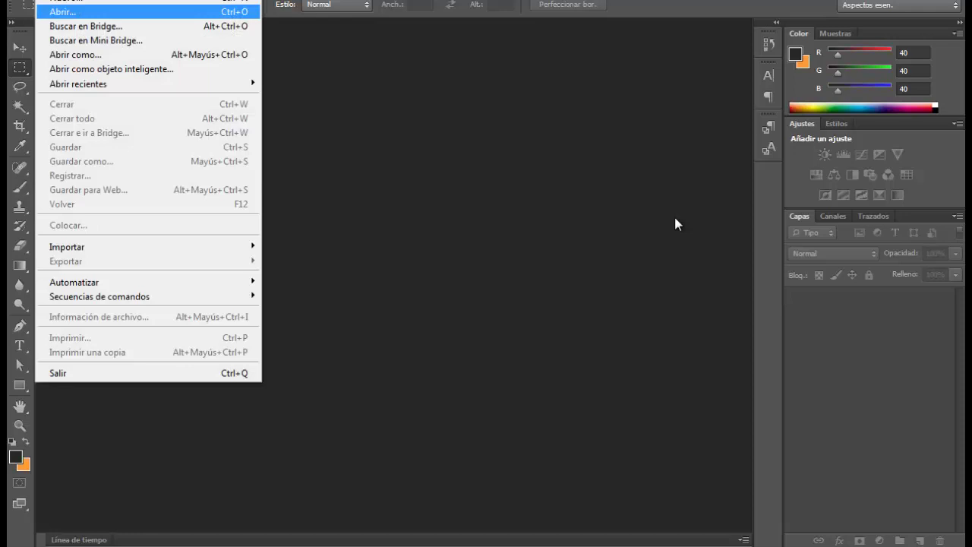
key("Return")
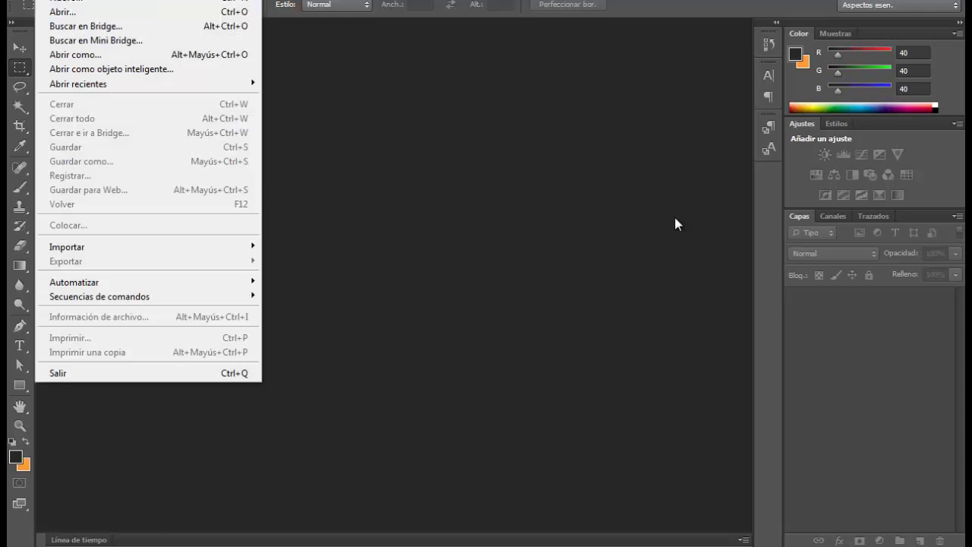
key("Escape")
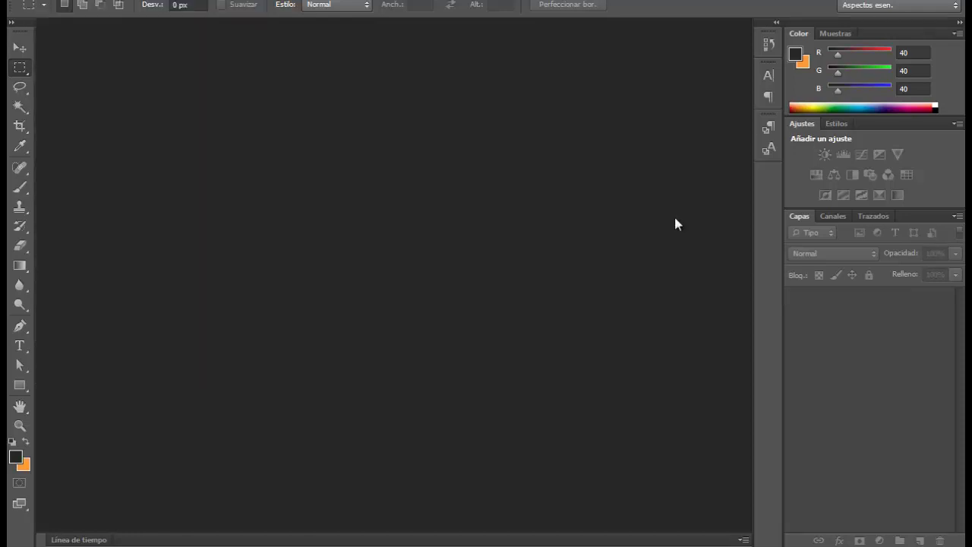
Step: Switch to the image folder in Windows Explorer and examine the dimensions and resolution of Imagen 1.jpg in its detailed properties
key("alt+Tab")
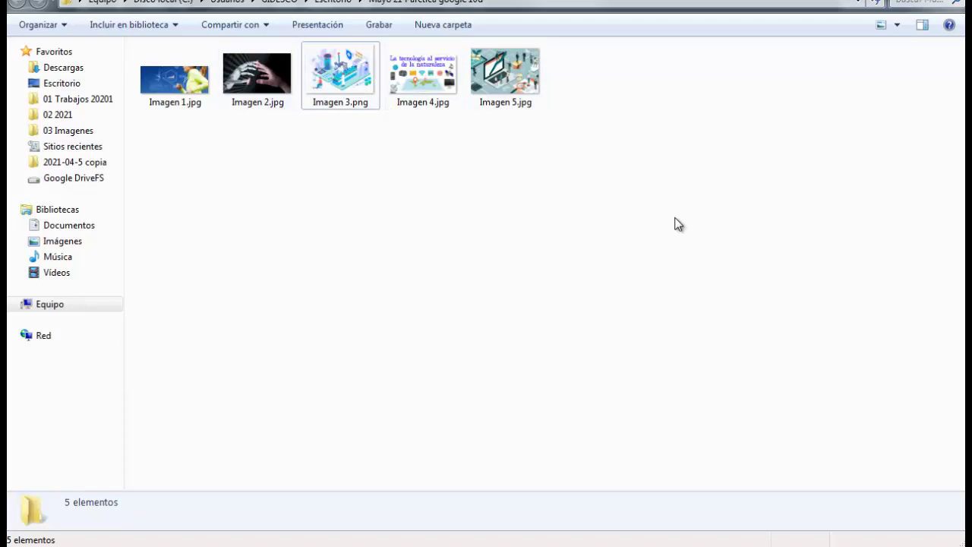
key("Home")
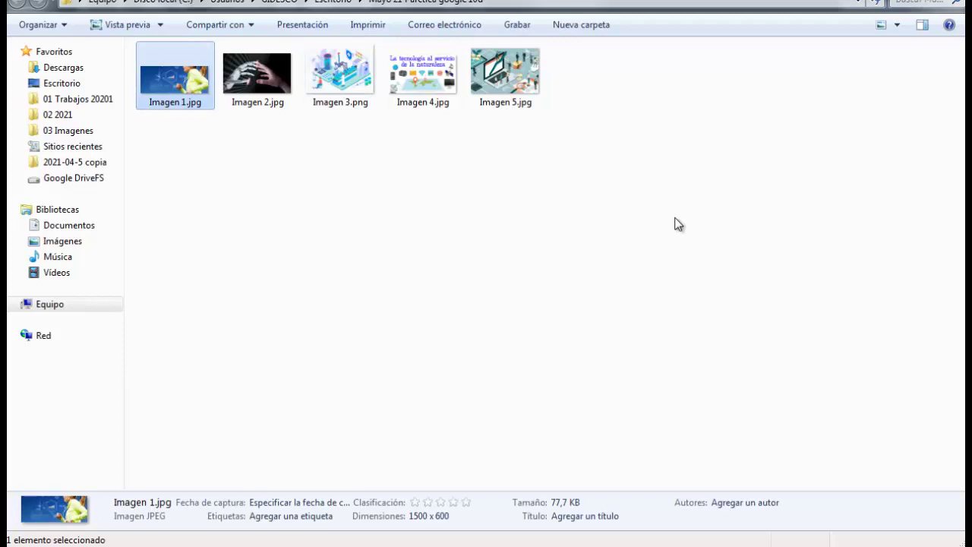
key("Menu")
key("m")
key("Down")
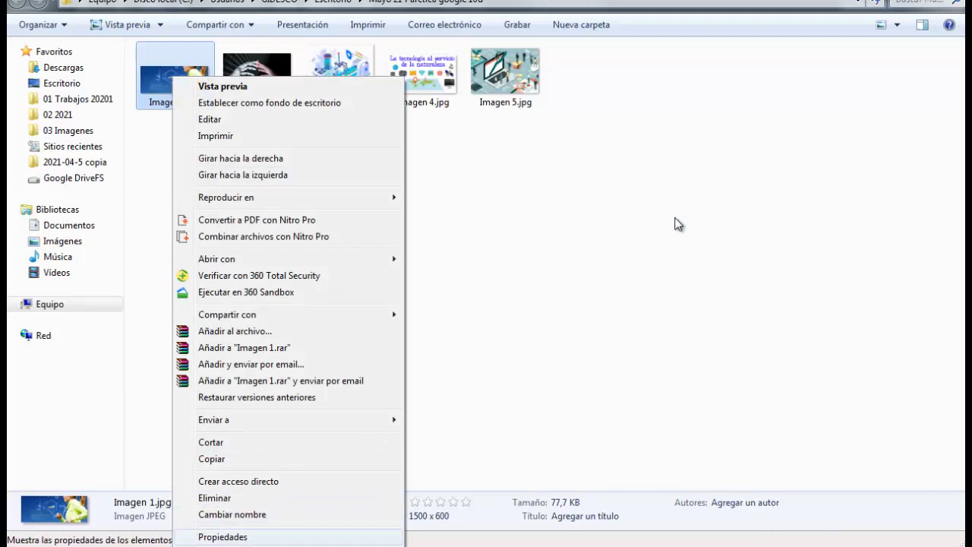
key("Return")
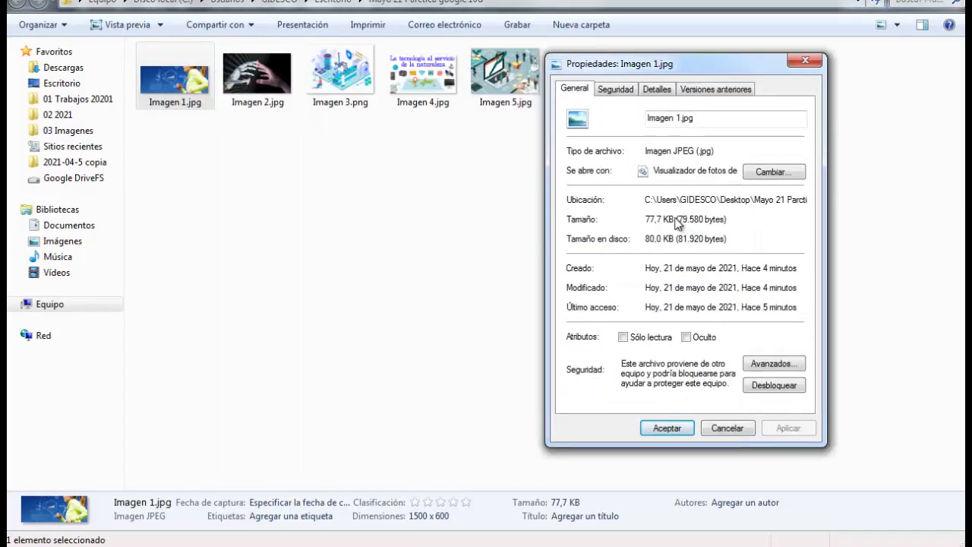
key("ctrl+Tab")
key("ctrl+Tab")
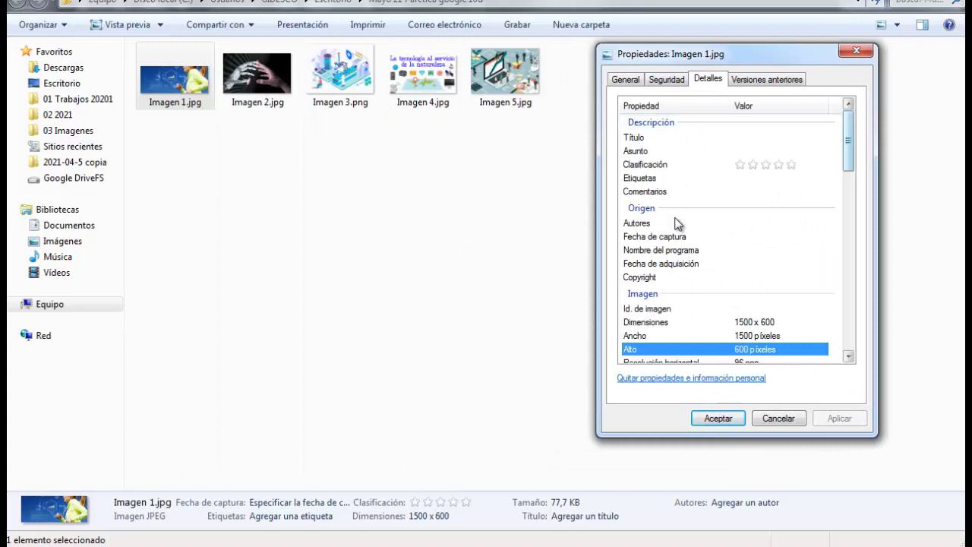
scroll(678, 224, "down", 4)
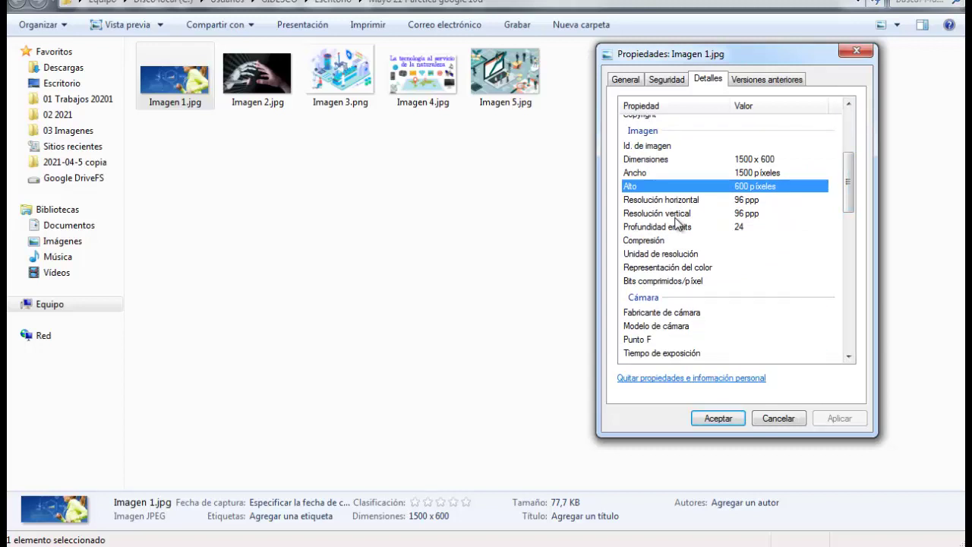
key("Escape")
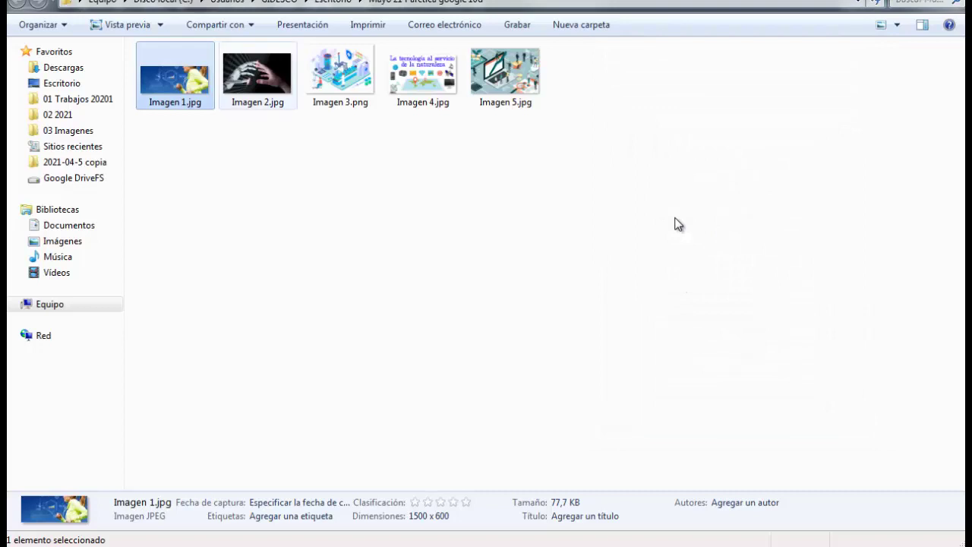
Step: Examine the dimensions and resolution of Imagen 2.jpg in its detailed properties, and close them without changes
key("Right")
key("Menu")
key("Up")
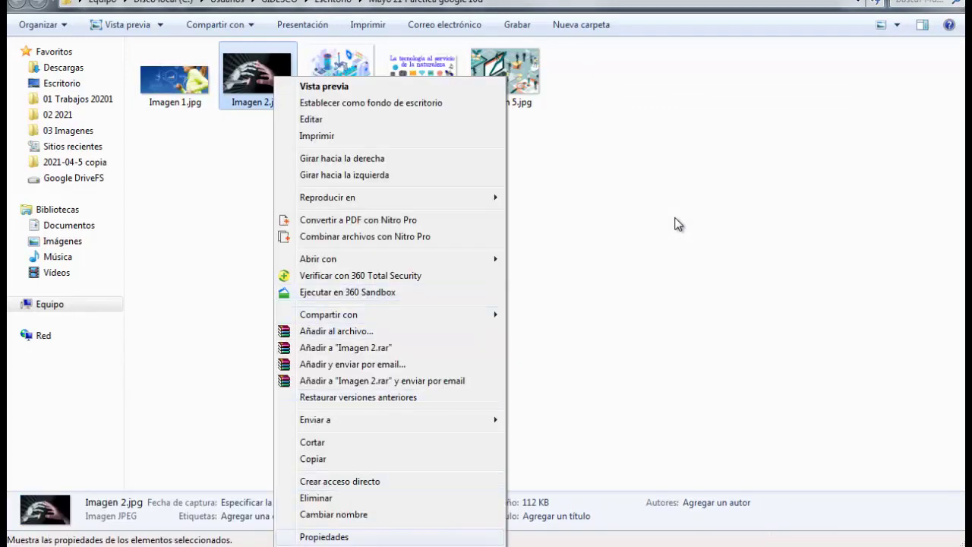
key("Return")
key("ctrl+Tab")
key("ctrl+Tab")
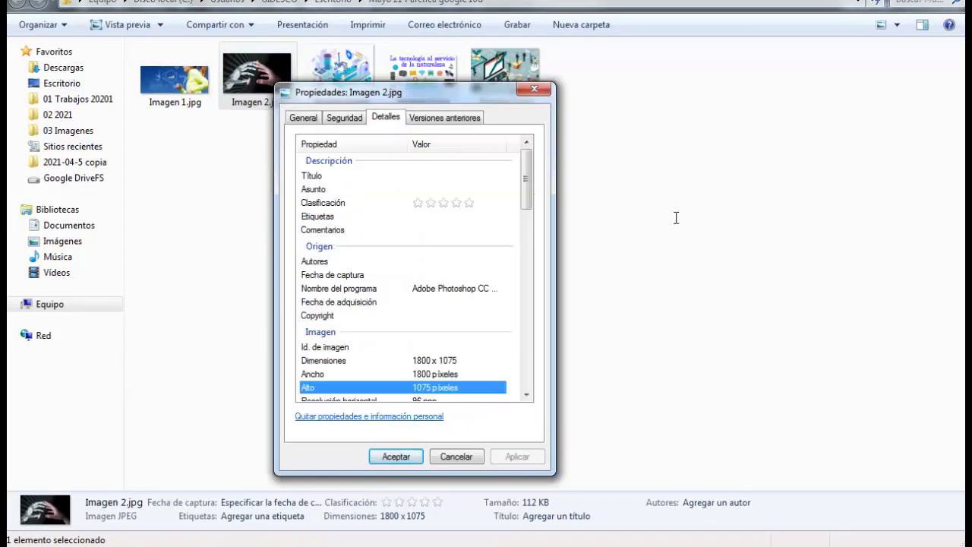
scroll(679, 224, "down", 4)
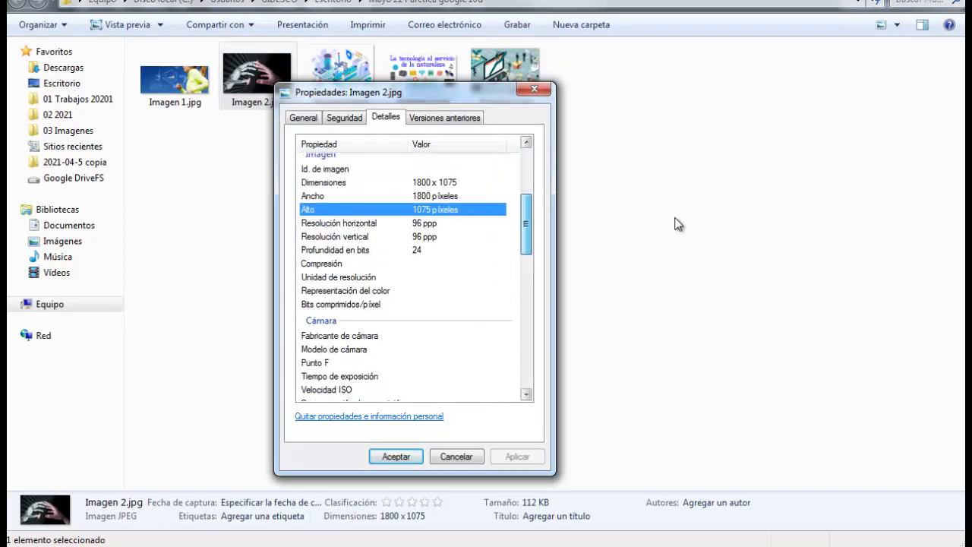
key("Tab")
key("Tab")
key("Tab")
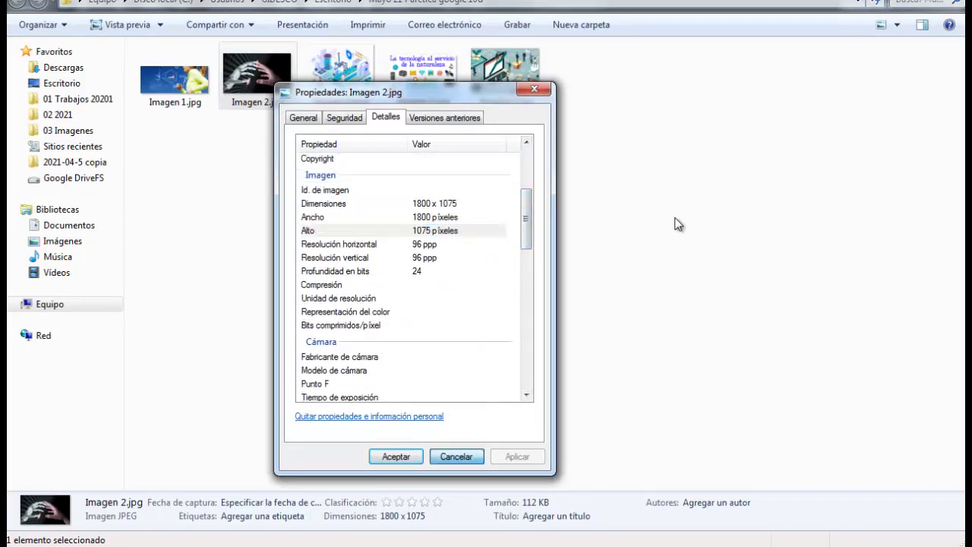
key("Return")
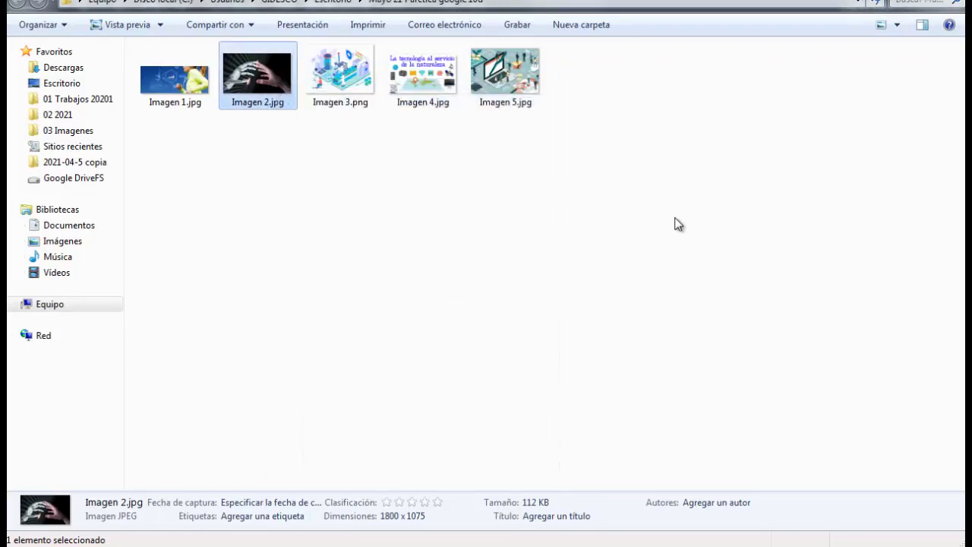
Step: Switch to Photoshop and open Imagen 1.jpg
key("alt+Tab")
key("alt+a")
key("Return")
key("shift+Tab")
key("Down")
key("Return")
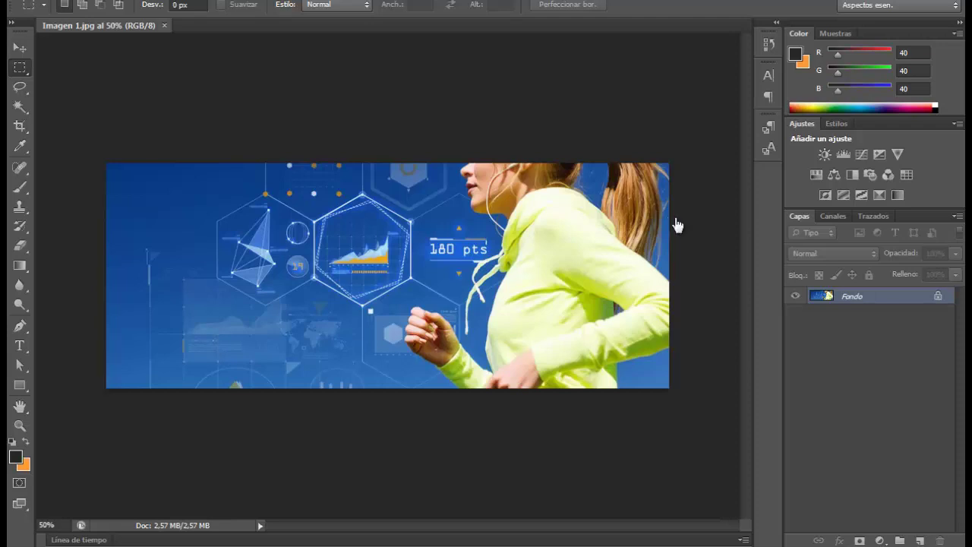
Step: Switch to the size list in Notepad, widen its window and add the column heading "Tipo Archivo" after "Tamaño"
key("alt+Tab")
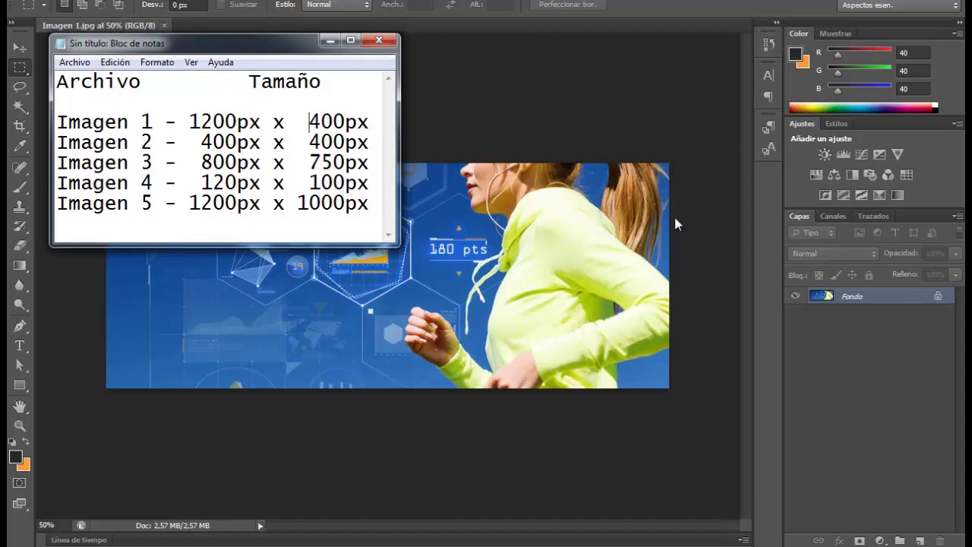
left_click_drag(399, 245, 749, 320)
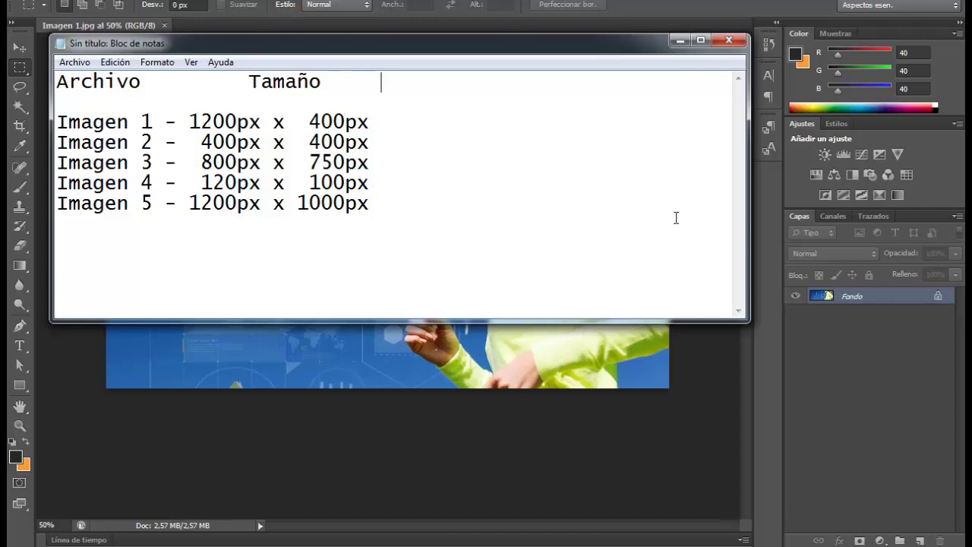
type("T")
type("ipo a")
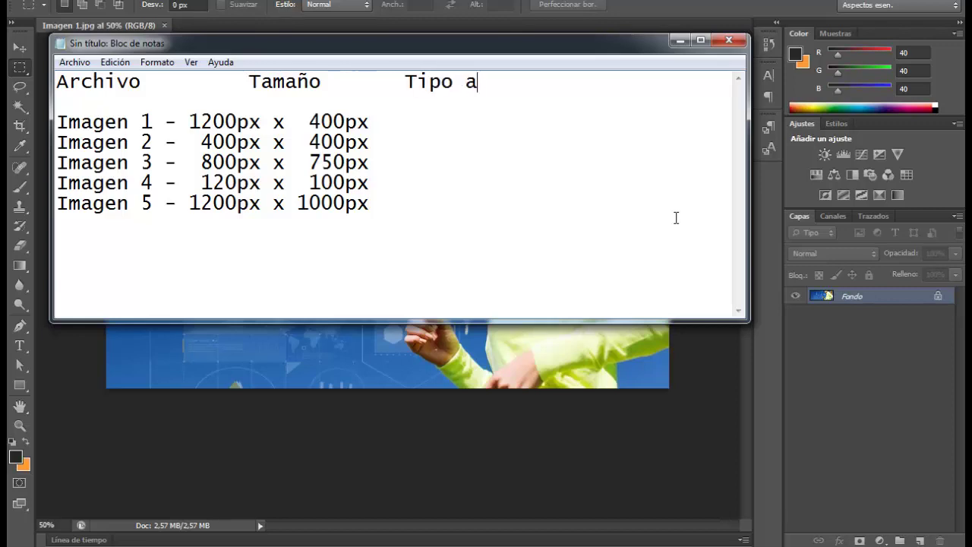
type("Archivo")
key("Left")
key("Left")
key("Left")
key("Left")
key("Left")
key("Left")
key("Left")
key("BackSpace")
Step: Enter PNG as the file type for Imagen 1, beneath the "Tipo Archivo" heading
key("Down")
key("Down")
key("Down")
key("Down")
key("Up")
key("Up")
key("End")
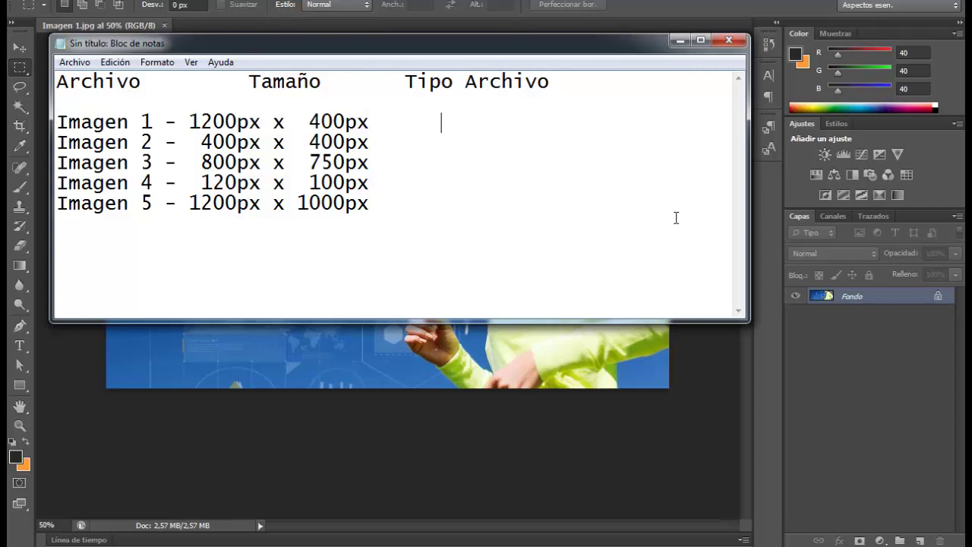
type("PNG")
key("Down")
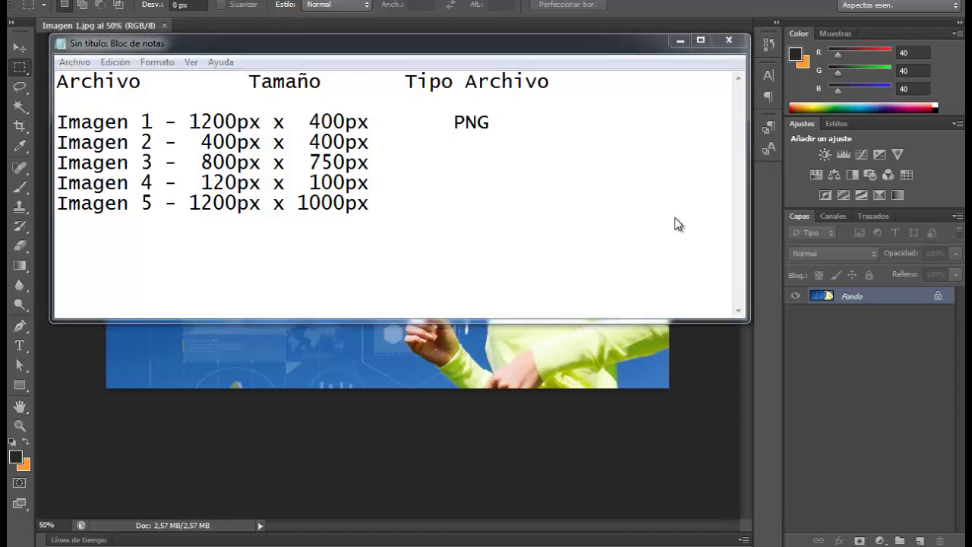
Step: Enter the file types JPG for Imagen 3, GIF for Imagen 4 and TIF for Imagen 5
key("alt+Tab")
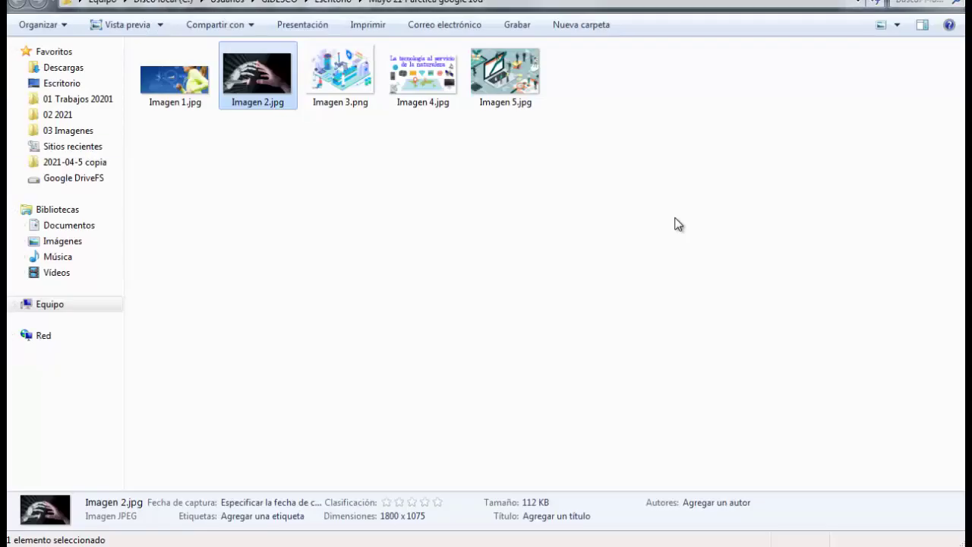
key("alt+Tab")
key("Down")
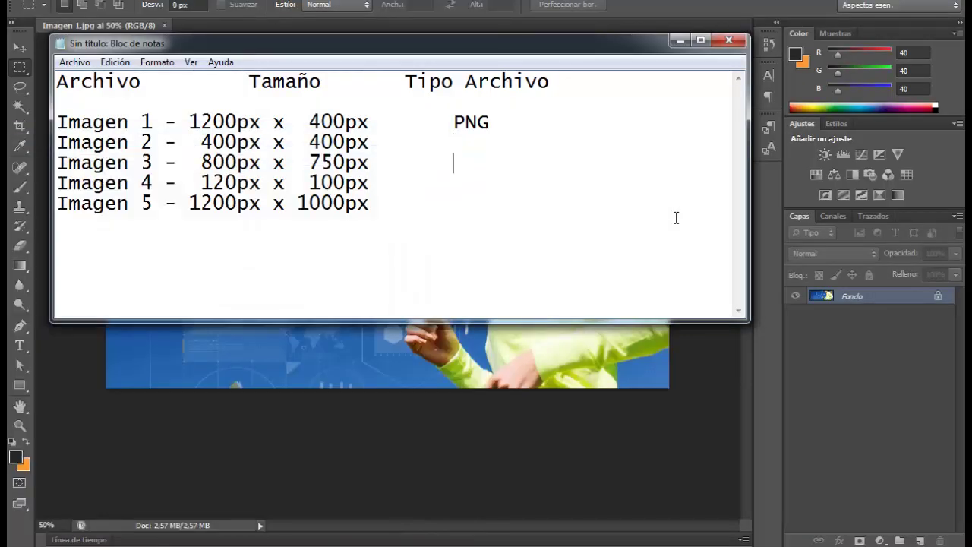
type("JPG")
key("Down")
type("GIF")
key("Down")
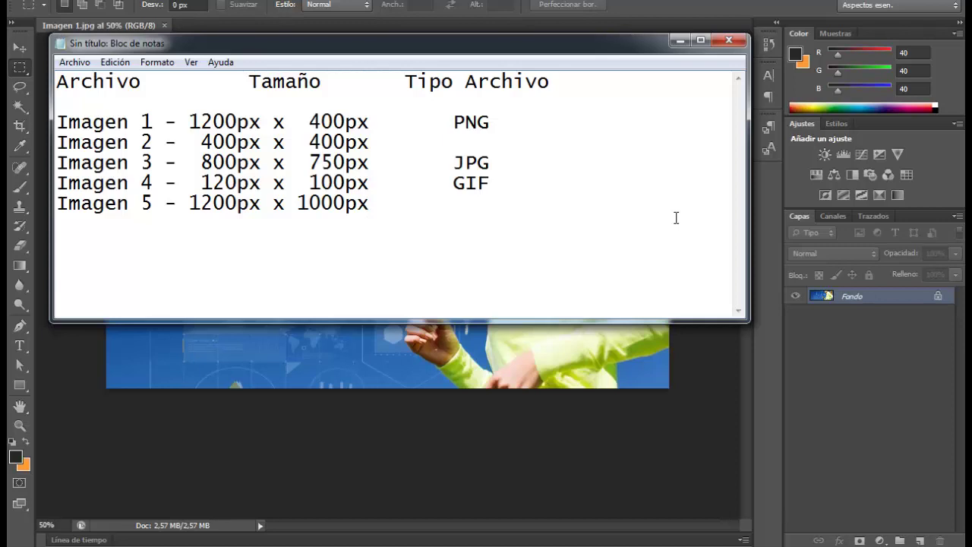
type("TIF")
Step: Enter a question mark as the file type for Imagen 2
key("Up")
key("Up")
key("Up")
type("?")
key("Down")
key("Down")
key("Down")
type("La ext")
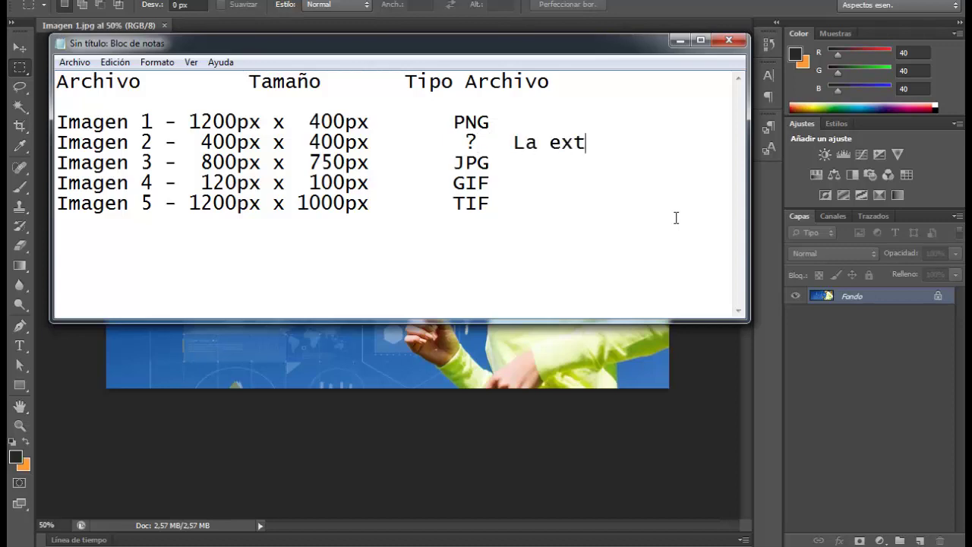
type("ensiòn que")
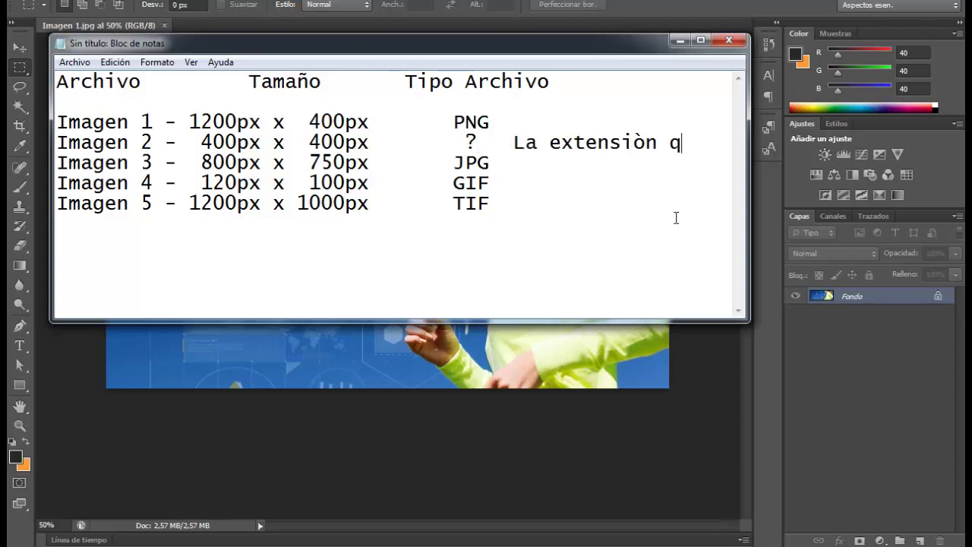
key("BackSpace")
key("BackSpace")
key("BackSpace")
key("BackSpace")
key("BackSpace")
key("BackSpace")
key("BackSpace")
key("BackSpace")
key("BackSpace")
key("BackSpace")
key("BackSpace")
key("BackSpace")
key("BackSpace")
key("BackSpace")
key("BackSpace")
key("BackSpace")
key("BackSpace")
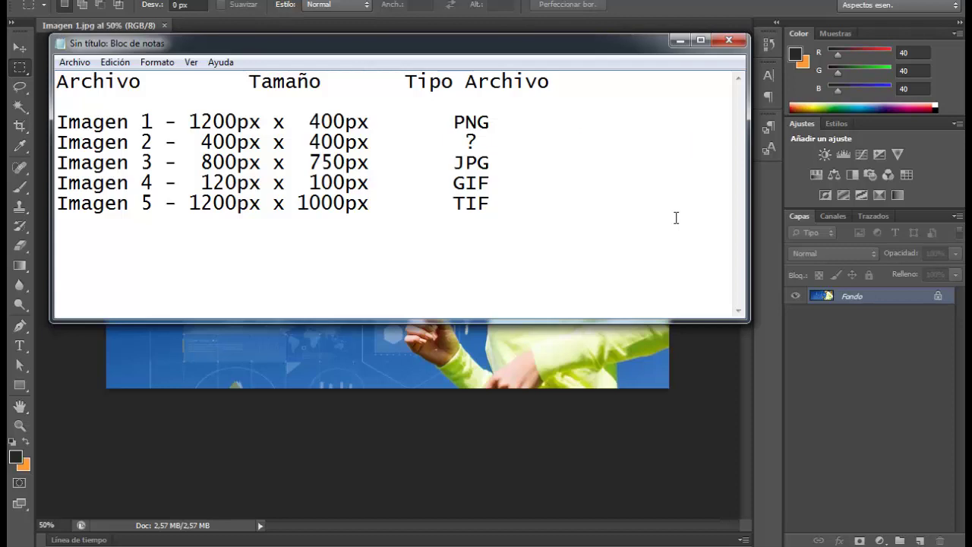
Step: Add the note "Escoja cualquiera" after the question mark in the Imagen 2 row
type("Escoja ")
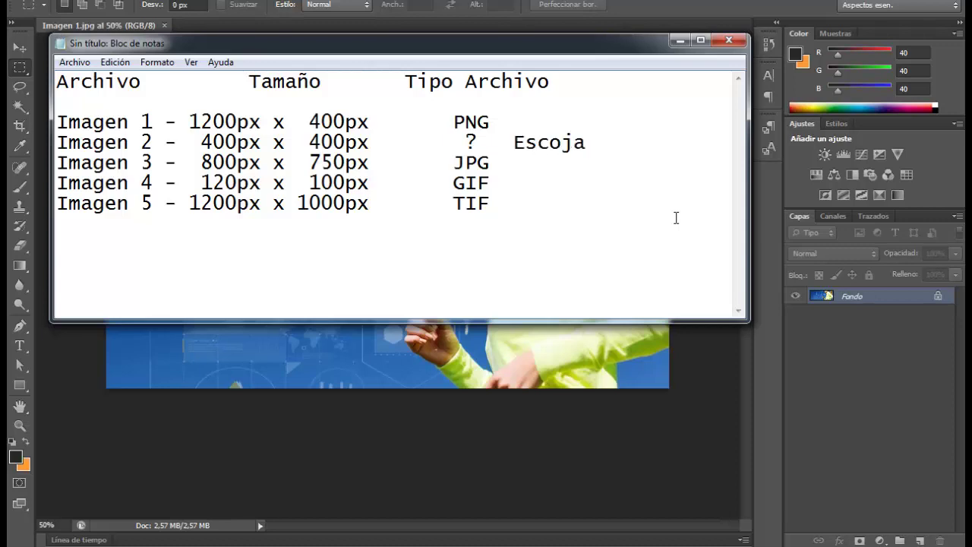
type("cualqueira")
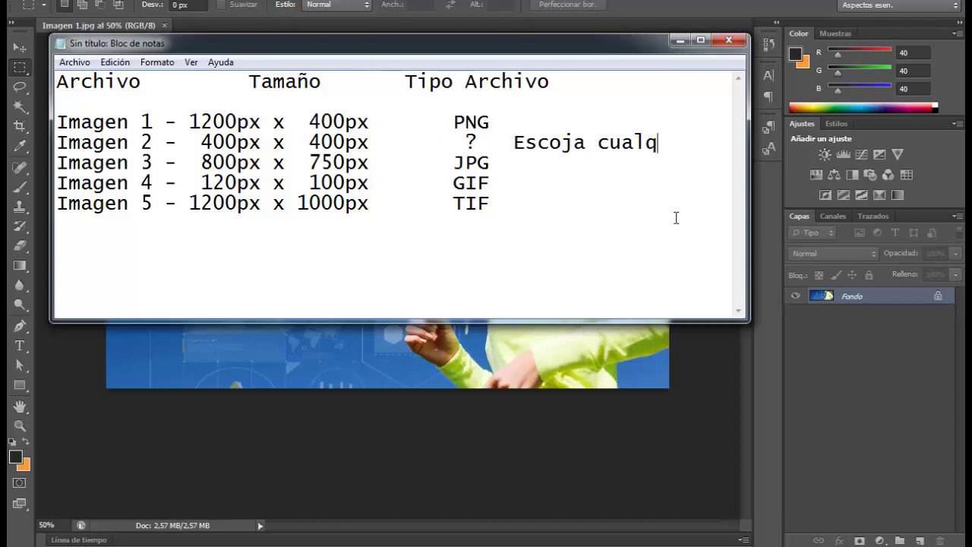
key("BackSpace")
key("BackSpace")
key("BackSpace")
key("BackSpace")
type("iera")
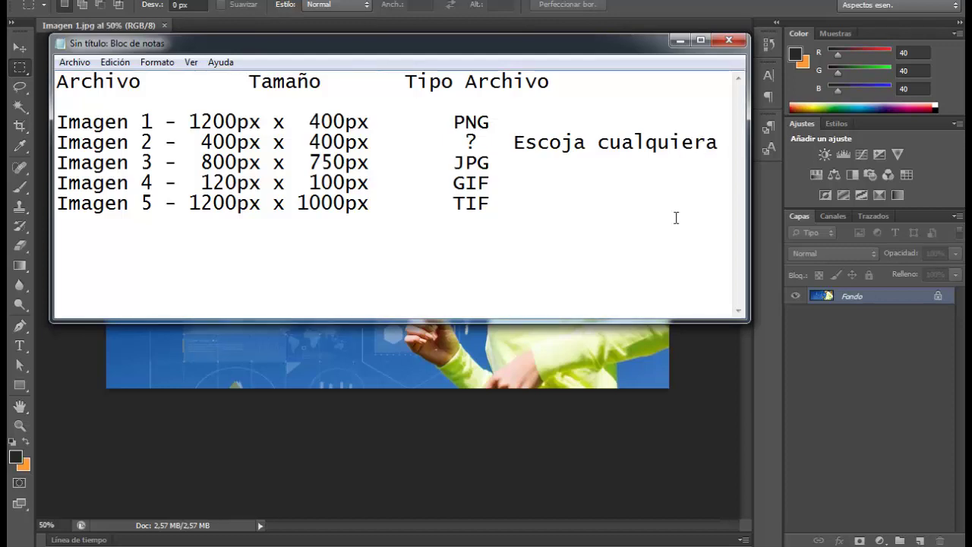
Step: Highlight the size "1200px x 400px" in the Imagen 1 row of the list
key("shift+Right")
key("shift+Right")
key("shift+Right")
key("shift+Right")
key("shift+Right")
key("shift+Right")
key("shift+Right")
key("shift+Right")
key("shift+Right")
key("shift+Right")
key("shift+Right")
key("shift+Right")
key("shift+Right")
key("shift+Right")
key("shift+Right")
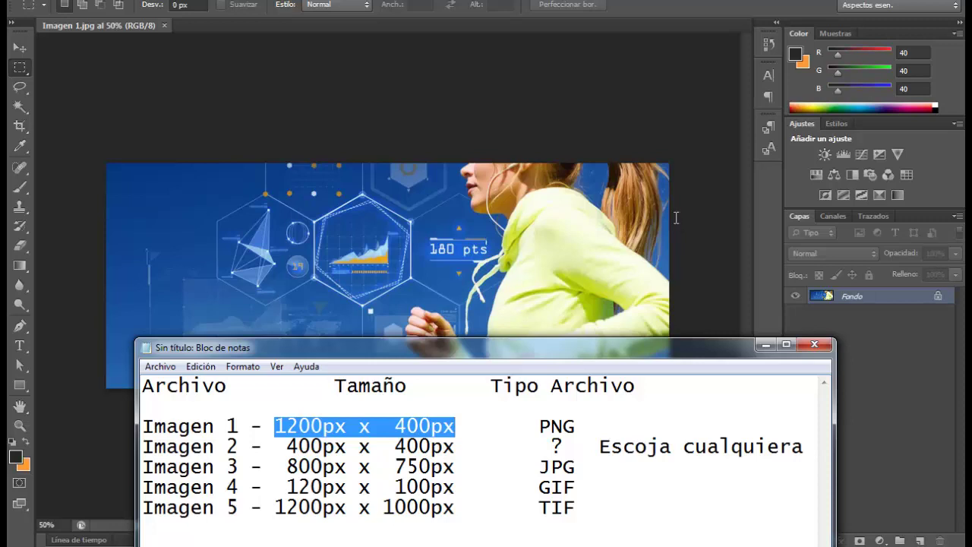
Step: Switch to Photoshop, start a new document and move its dialog so the size list in Notepad can be consulted
left_click(676, 224)
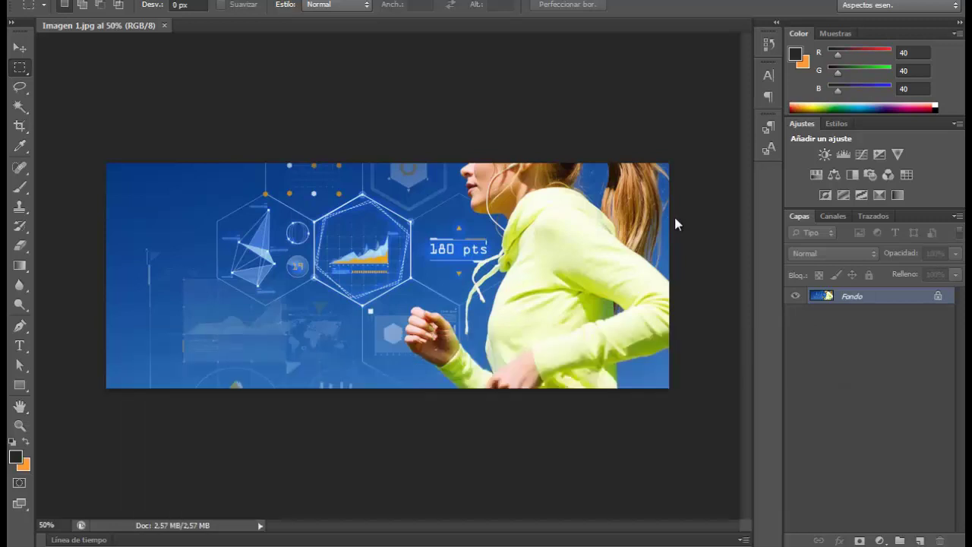
key("alt+a")
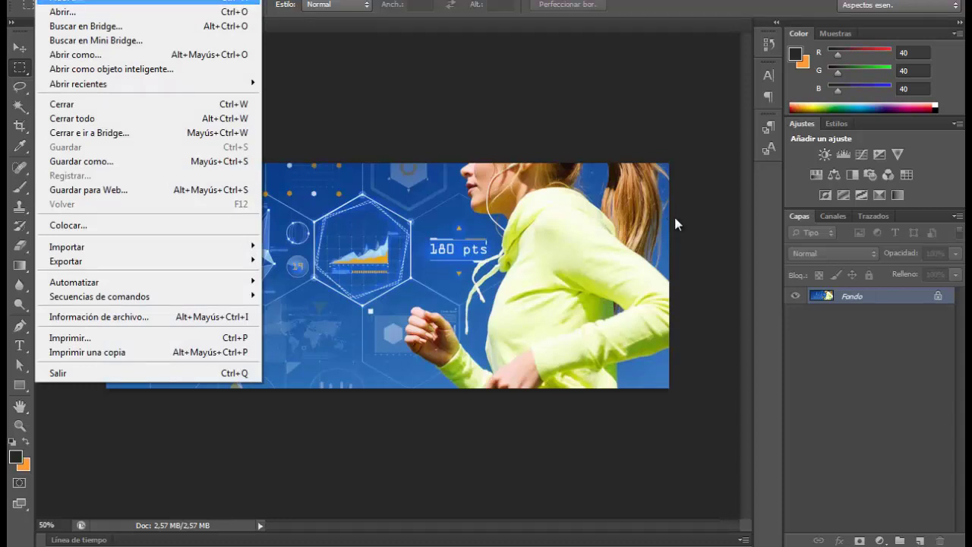
key("Return")
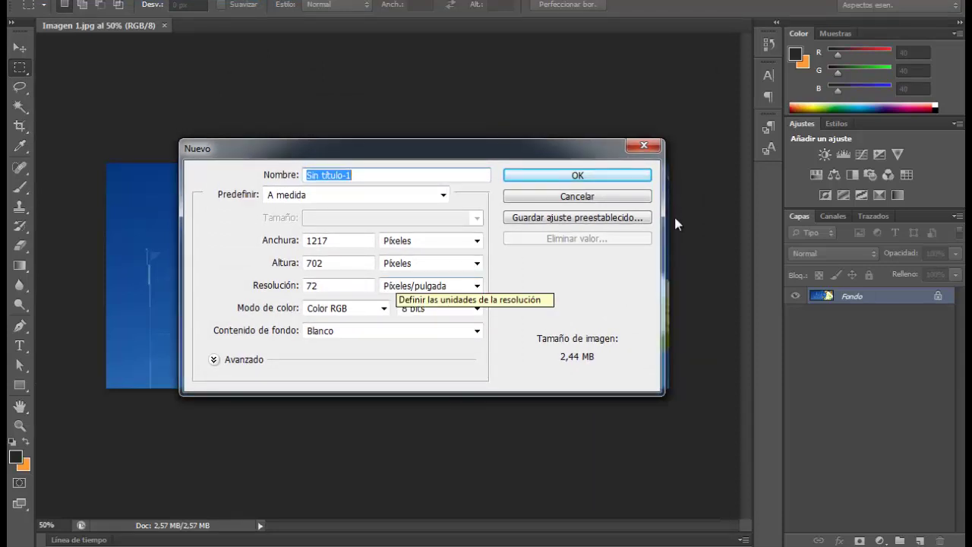
mouse_move(380, 148)
left_mouse_down()
mouse_move(252, 96)
mouse_move(248, 80)
left_mouse_up()
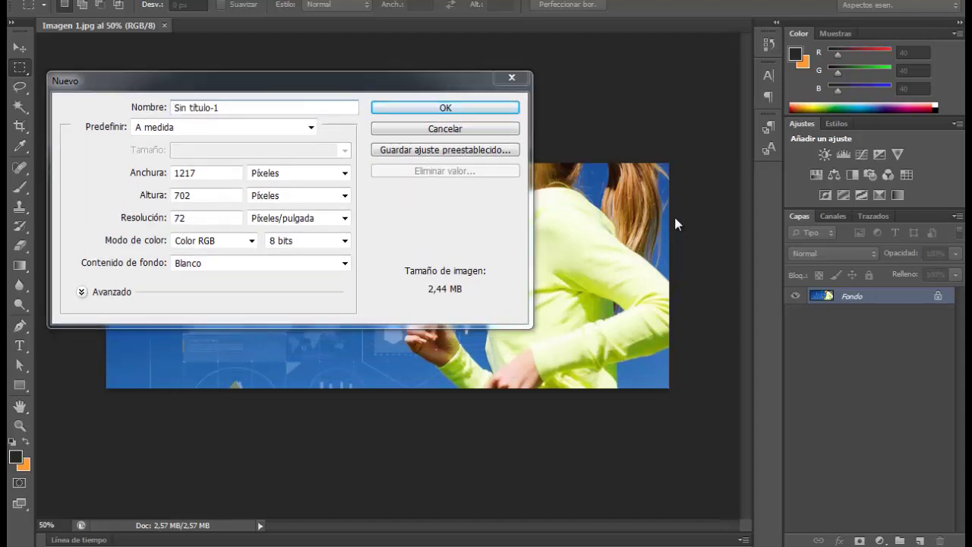
key("alt+Tab")
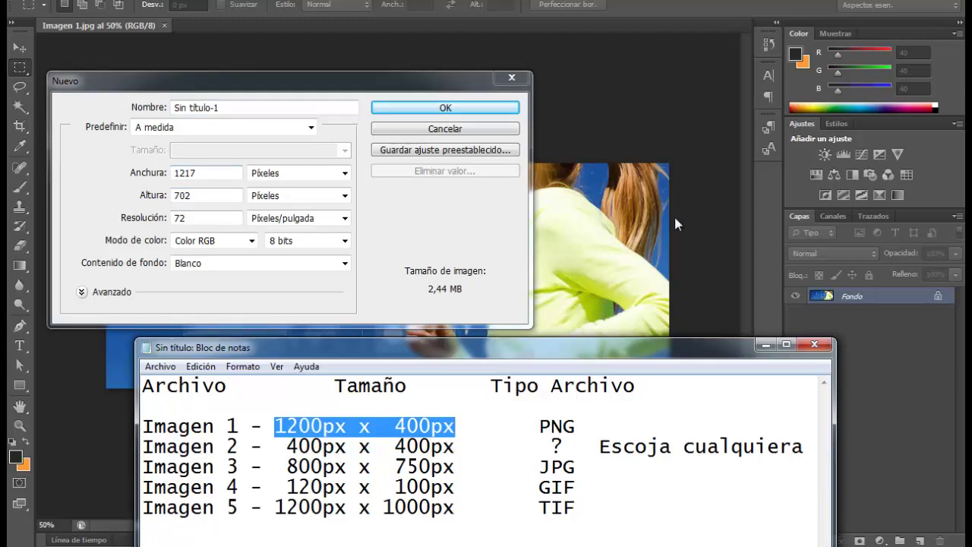
key("alt+Tab")
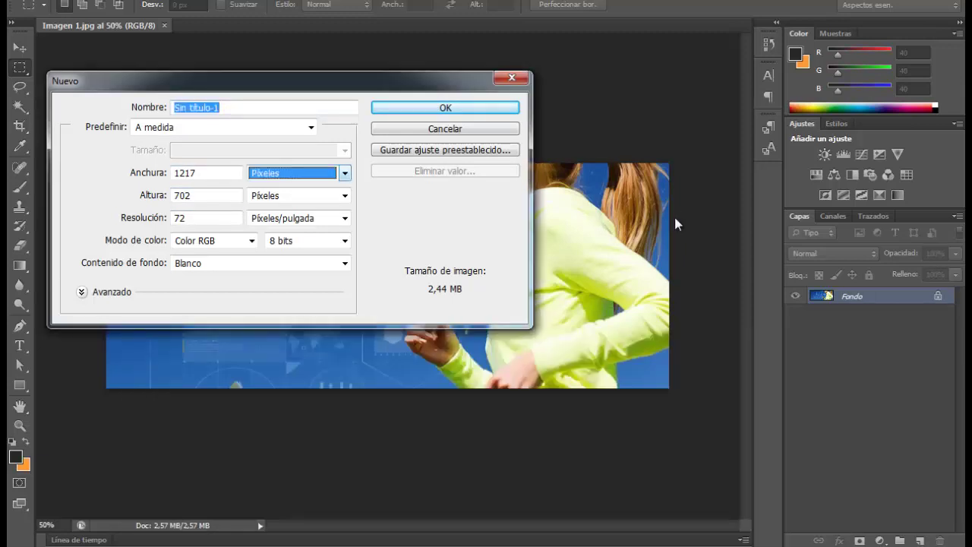
Step: Review the width unit options, keep Píxeles and set the new document's width to 1200
key("alt+Down")
key("Down")
key("Down")
key("Down")
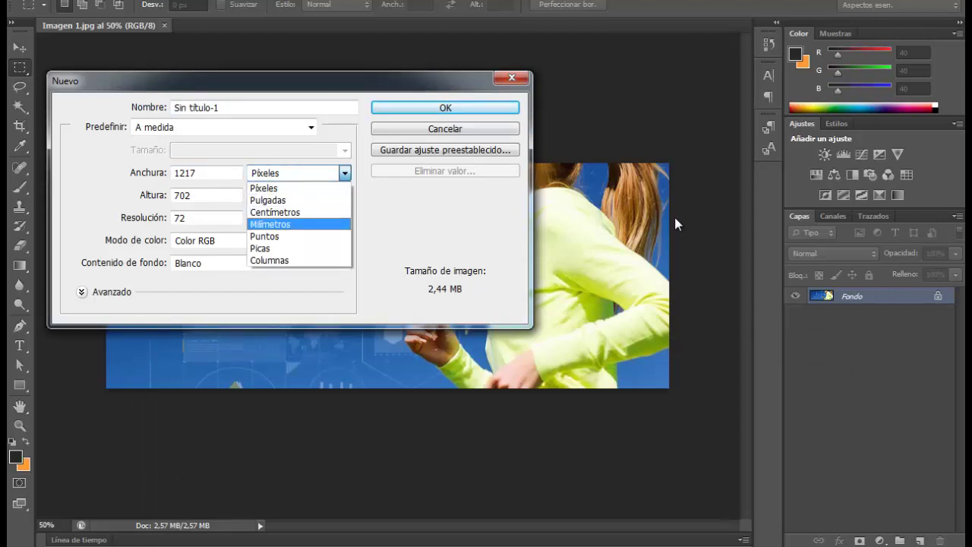
key("Up")
key("Up")
key("Up")
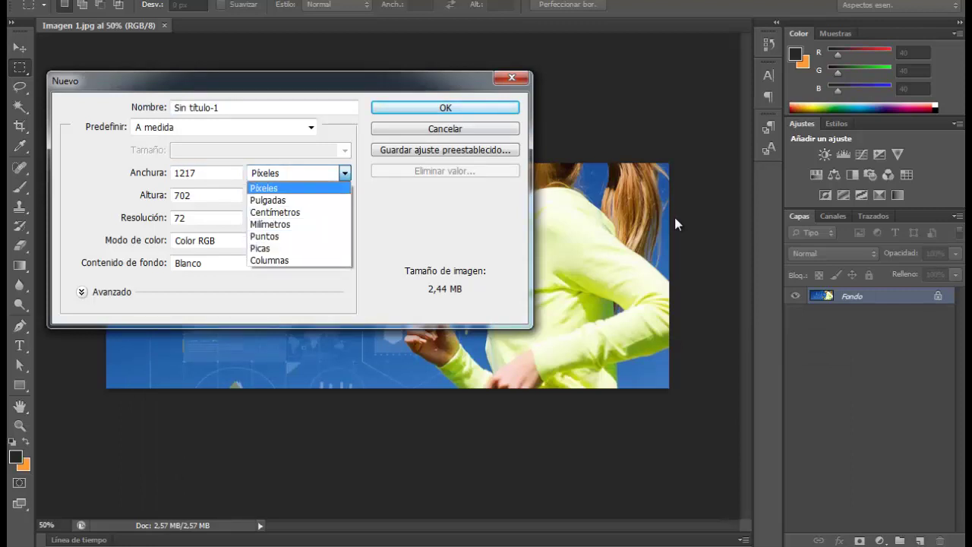
key("Return")
key("shift+Tab")
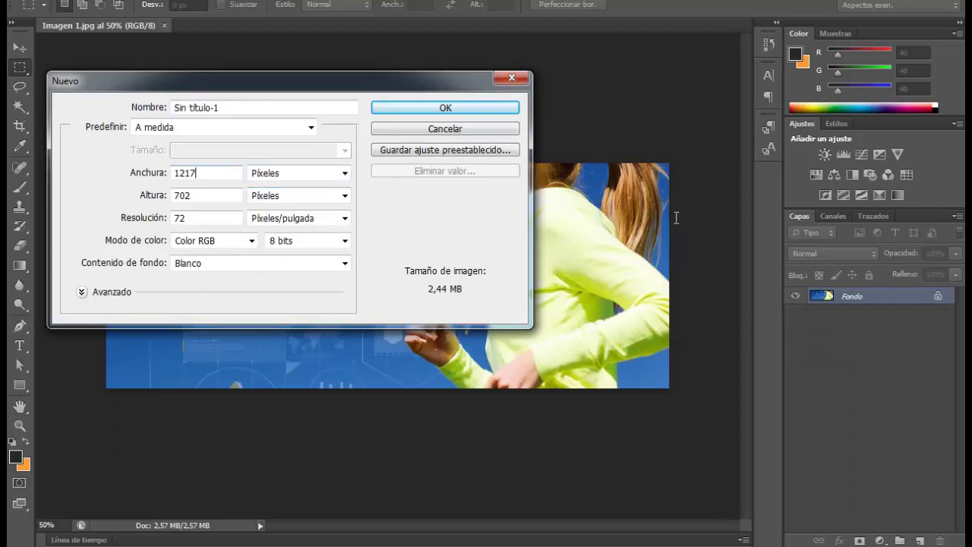
type("1200")
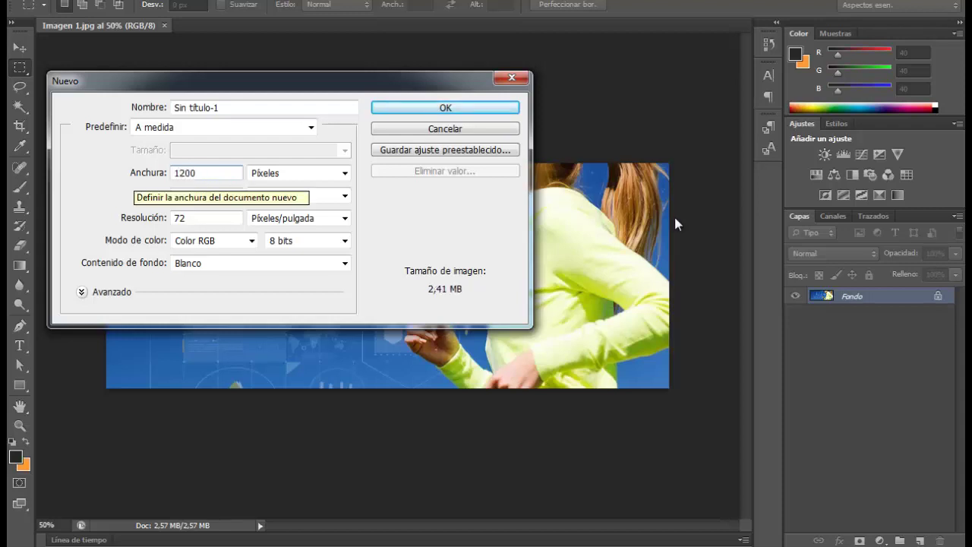
Step: Set the new document's height to 400 pixels, checking it against the Imagen 1 size in the Notepad list
key("alt+Tab")
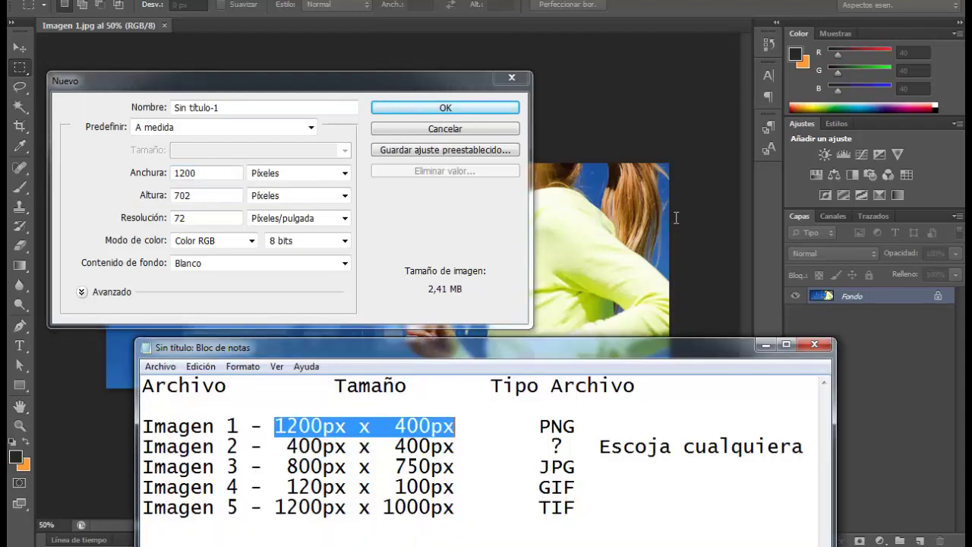
key("alt+Tab")
key("Tab")
type("400")
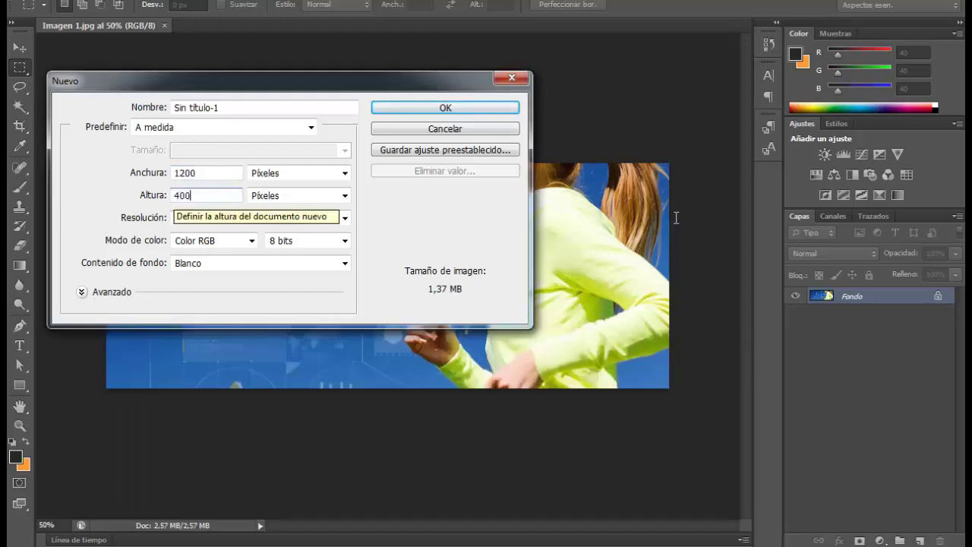
key("alt+Tab")
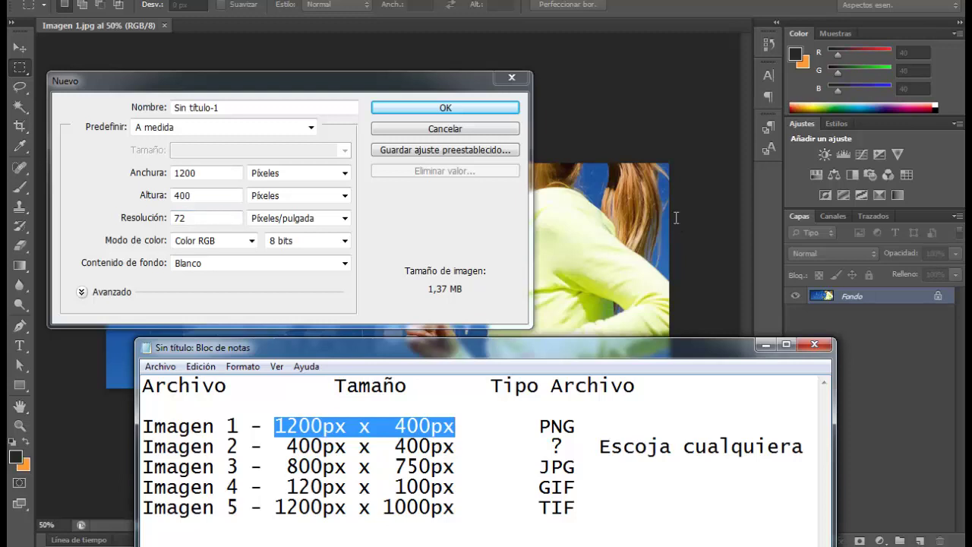
Step: Try resolution values of 300, 750, 75, 100 and 500 pixels per inch for the new document
left_click(676, 222)
key("Tab")
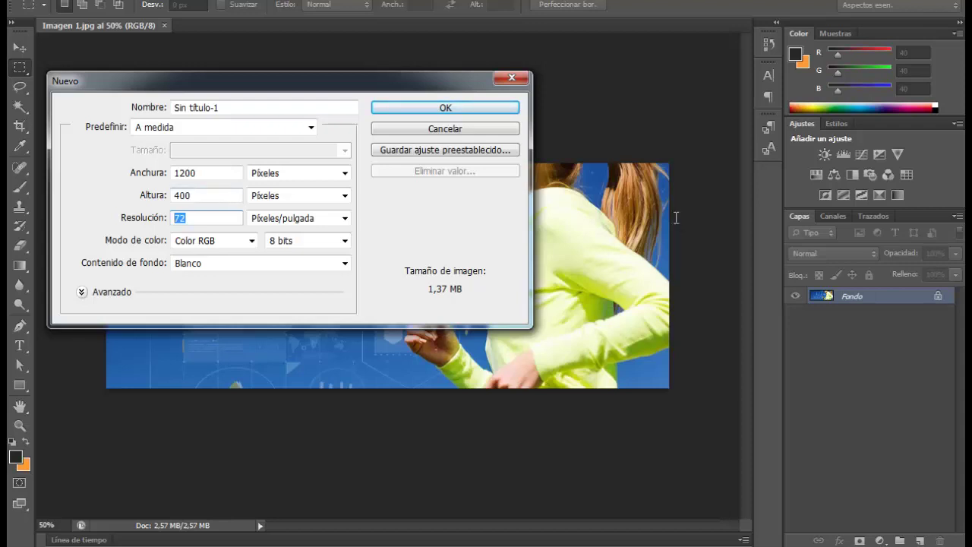
type("300")
key("shift+Tab")
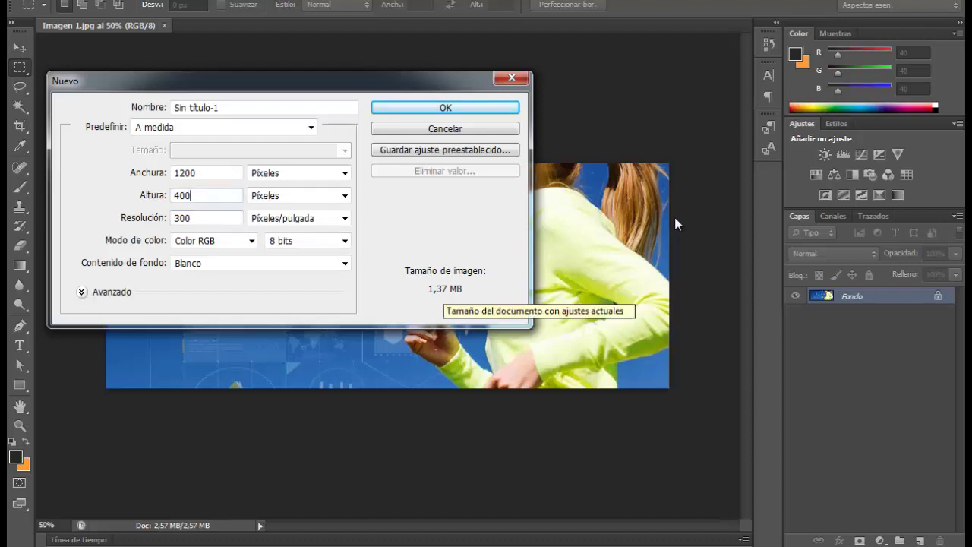
key("Tab")
type("750")
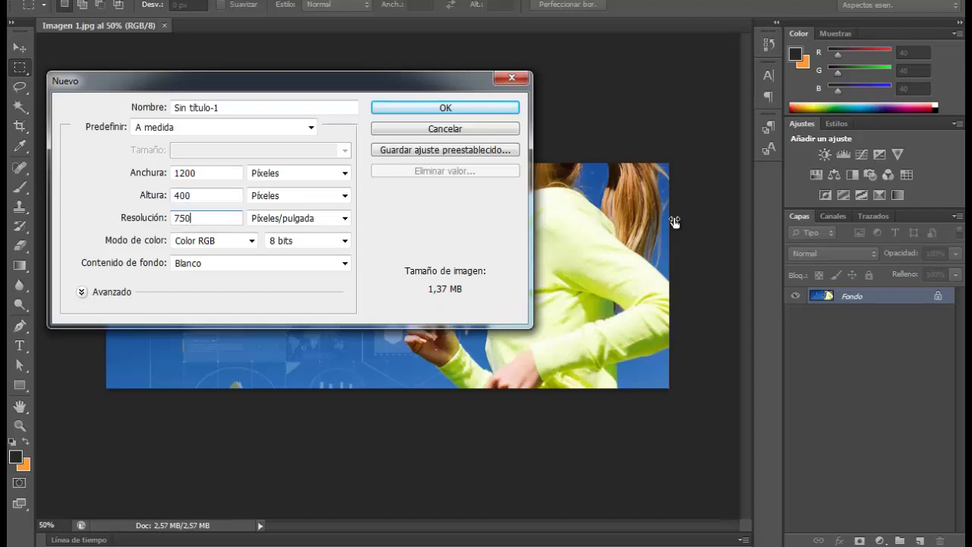
key("ctrl+a")
type("75")
key("ctrl+a")
type("100")
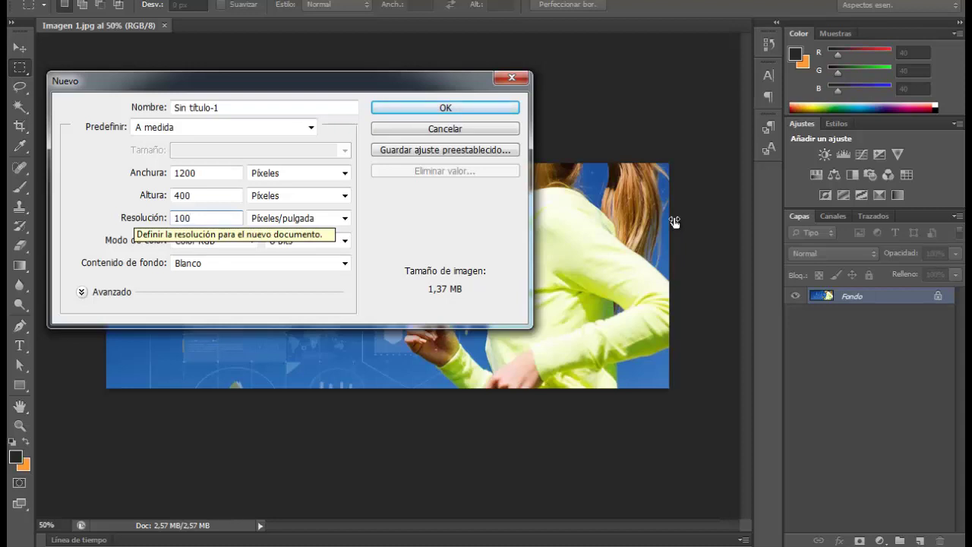
key("ctrl+a")
type("500")
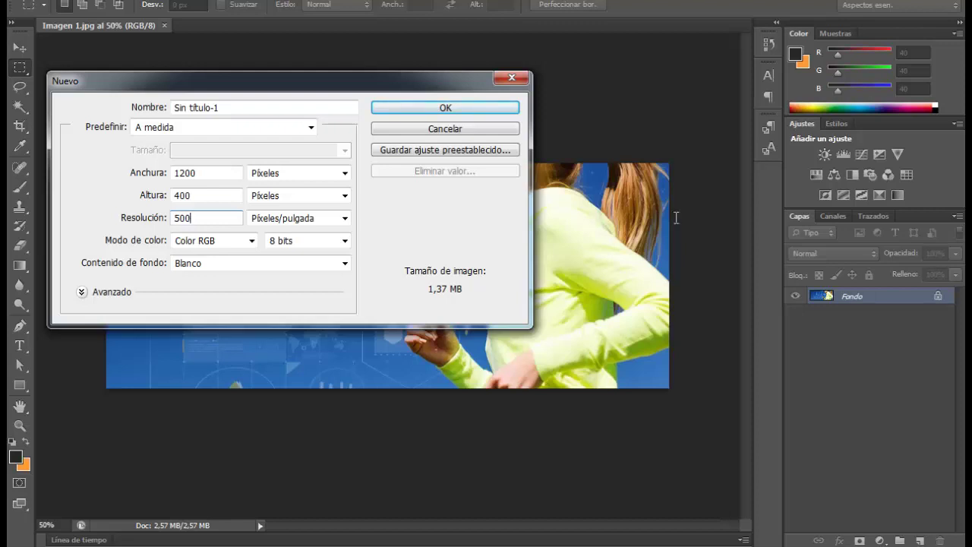
Step: Set the new document's resolution to 75 pixels per inch
key("ctrl+a")
type("75")
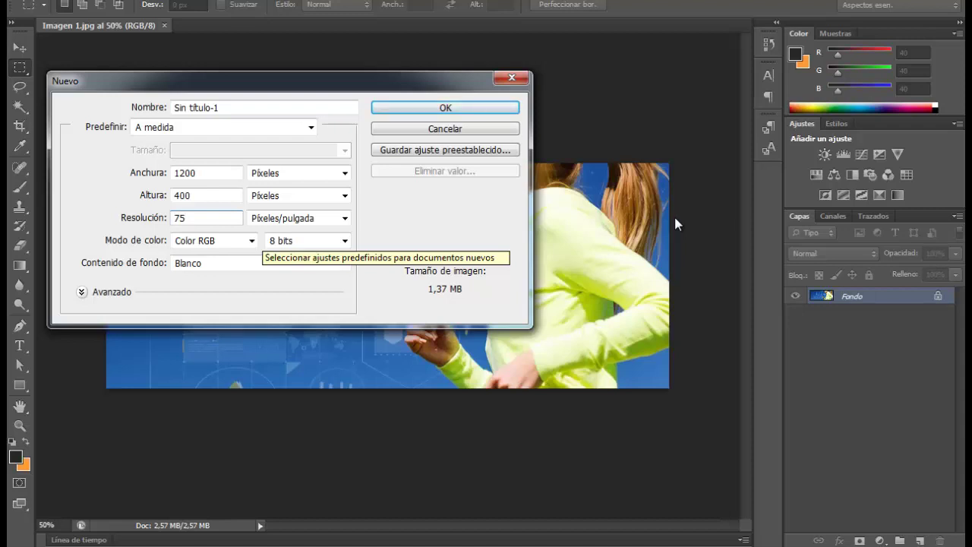
key("ctrl+a")
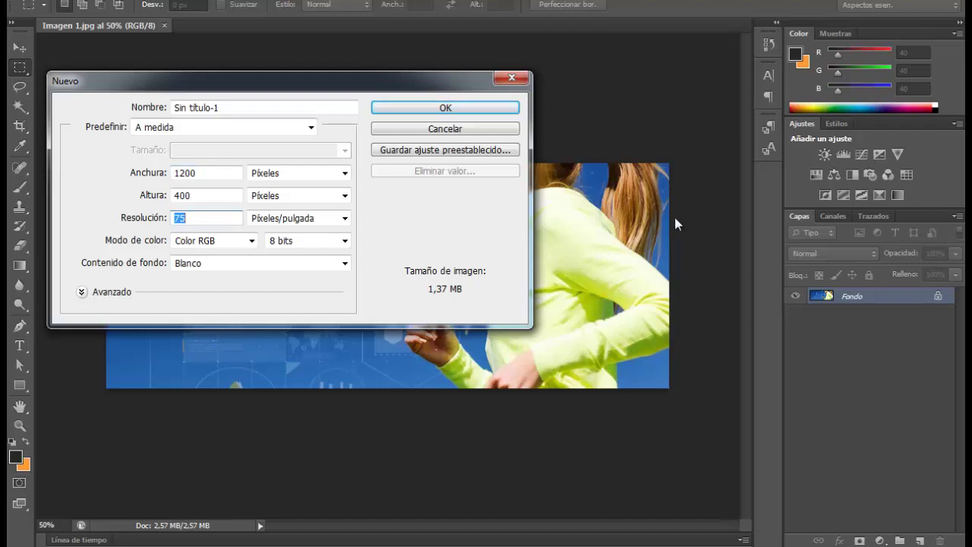
Step: Switch to Notepad and highlight the file type PNG in the Imagen 1 row
key("alt+Tab")
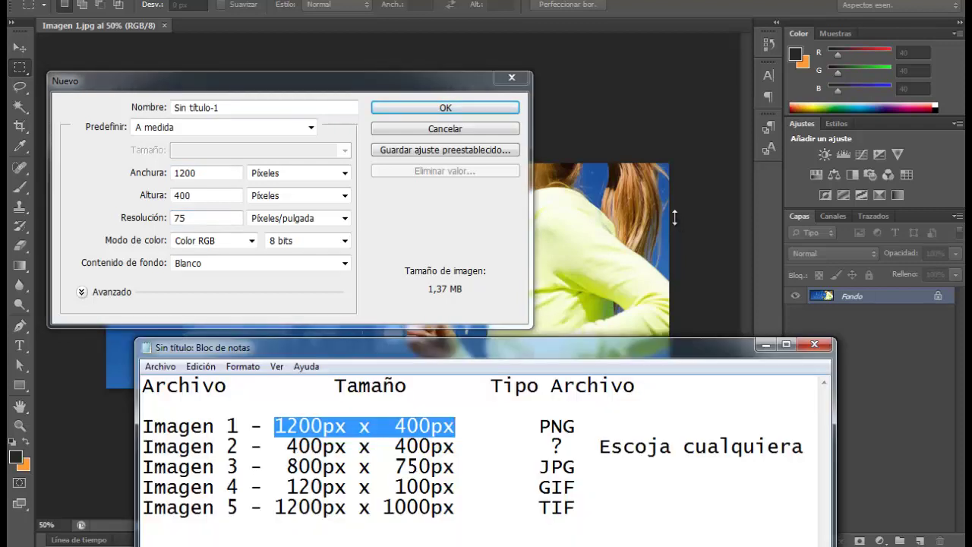
key("ctrl+Right")
key("shift+Right")
key("shift+Right")
key("shift+Right")
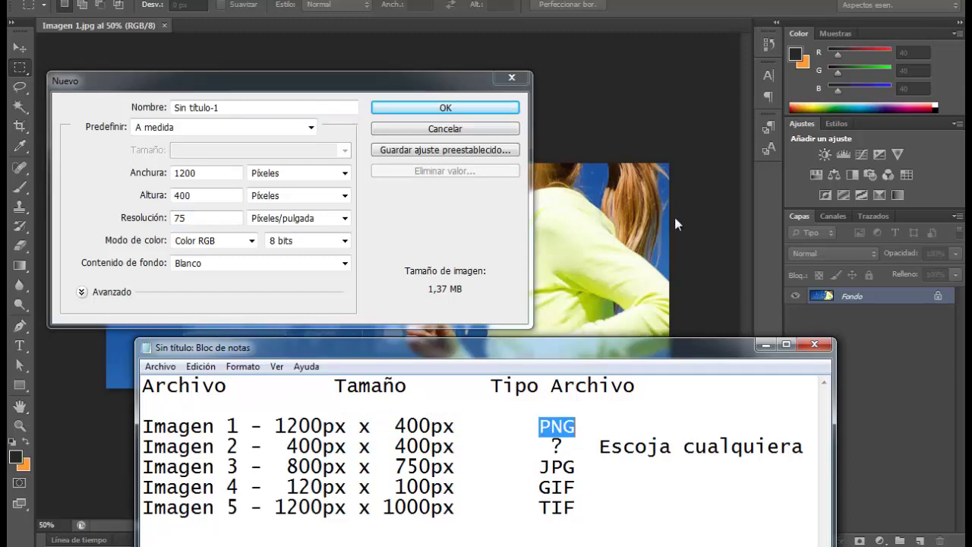
Step: Return to the new-document dialog in Photoshop and set the background contents to Transparente
key("alt+Tab")
key("Tab")
key("Tab")
key("Tab")
key("Tab")
key("alt+Down")
key("Down")
key("Down")
key("Return")
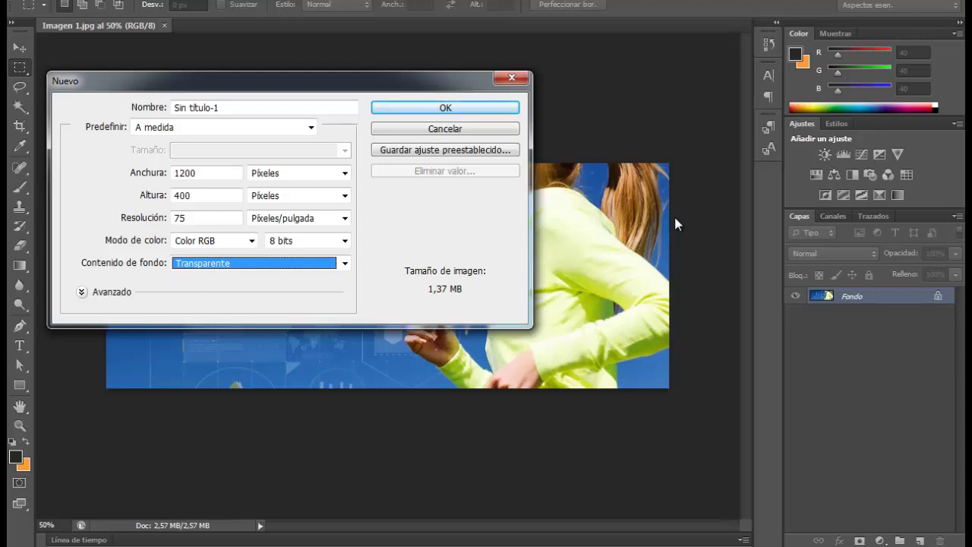
Step: Switch to Notepad and highlight PNG in the Imagen 1 row once more
key("alt+Tab")
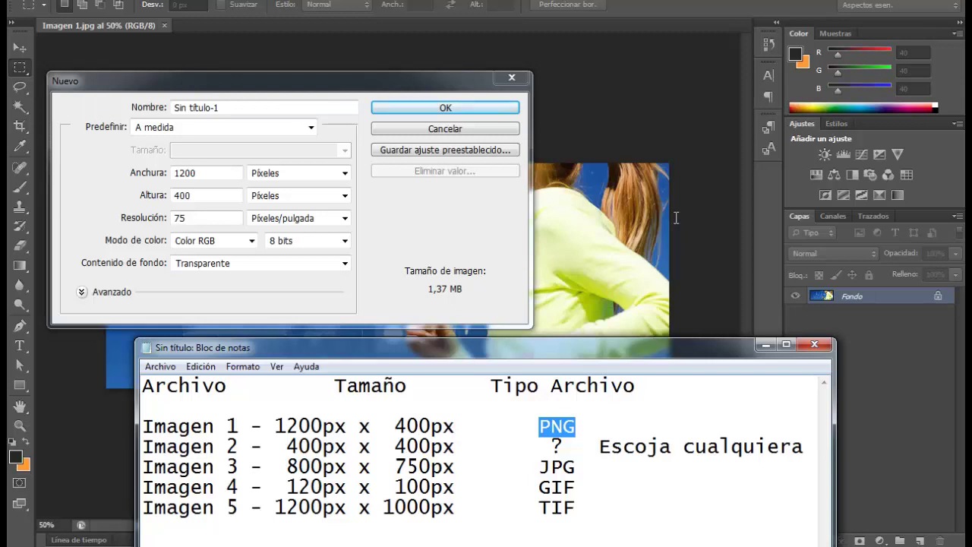
key("Left")
key("shift+Right")
key("shift+Right")
key("shift+Right")
Step: Back in Photoshop, review the background contents options for the new document and choose Transparente again
left_click(676, 224)
key("Tab")
key("Tab")
key("Tab")
key("Tab")
key("alt+Down")
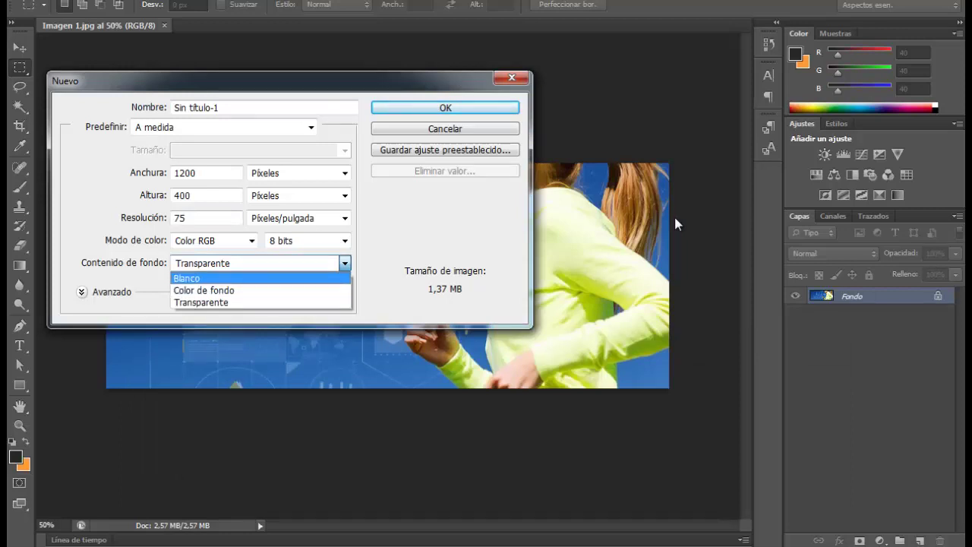
key("Down")
key("Down")
key("Return")
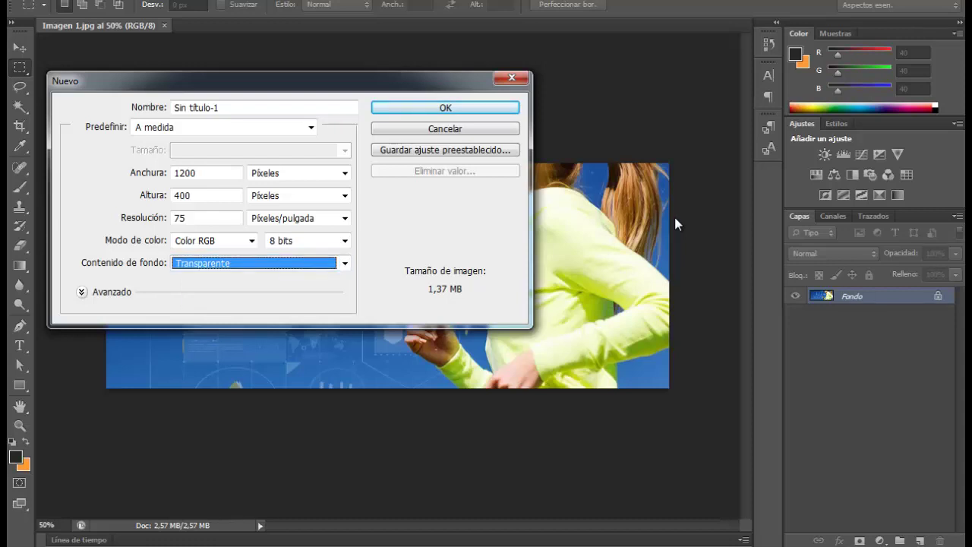
Step: Expand the advanced options, check the settings and create the new document
key("Tab")
key("space")
key("shift+Tab")
key("shift+Tab")
key("shift+Tab")
key("shift+Tab")
key("shift+Tab")
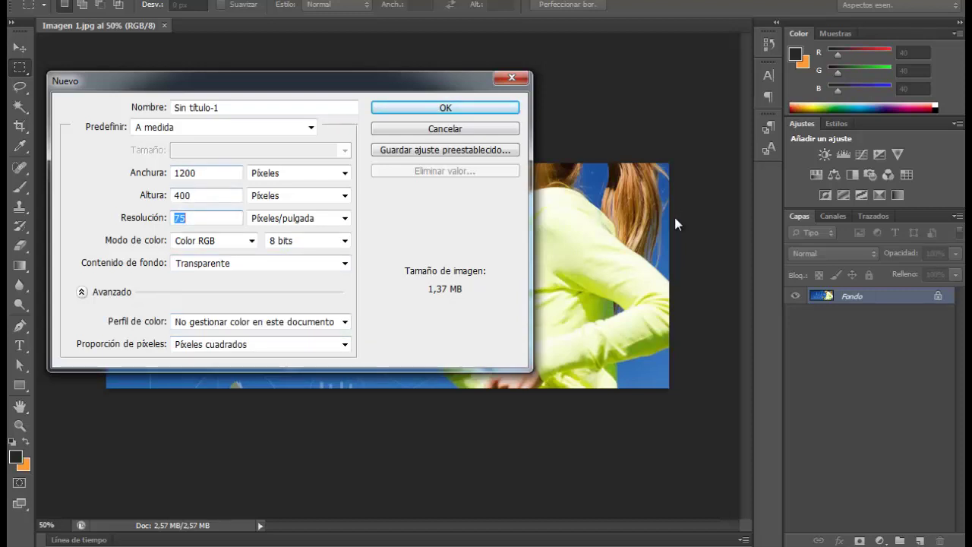
key("Escape")
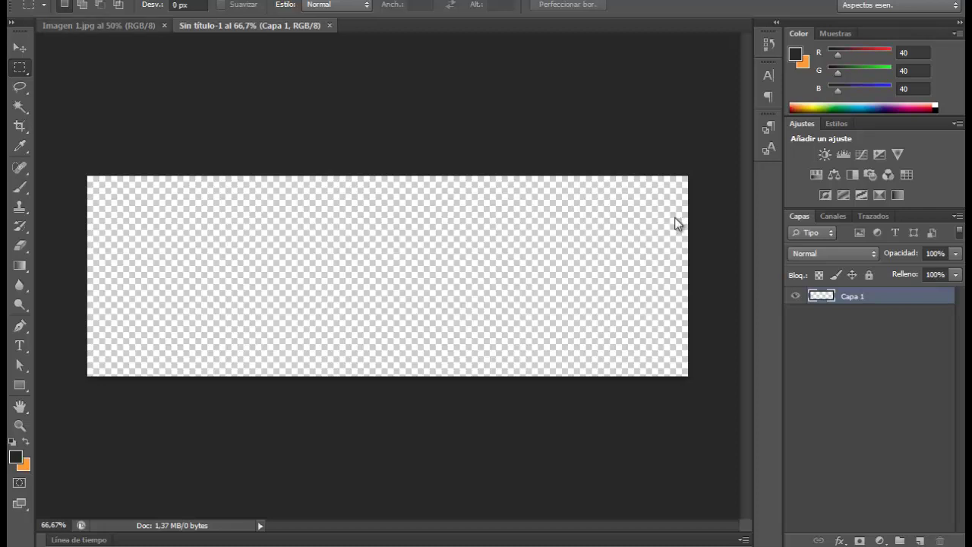
Step: Compare the blank transparent document with Imagen 1.jpg, ending with Imagen 1.jpg in view
key("ctrl+Tab")
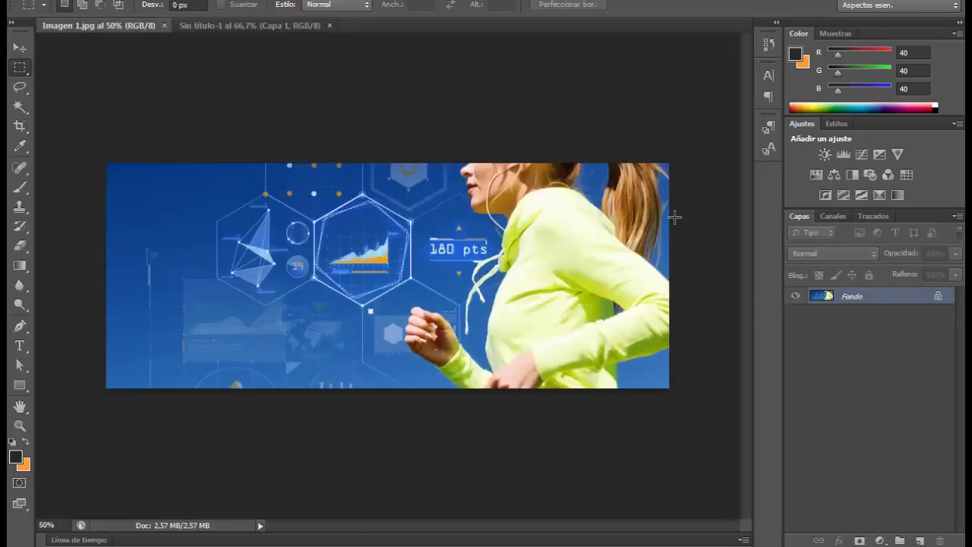
key("ctrl+Tab")
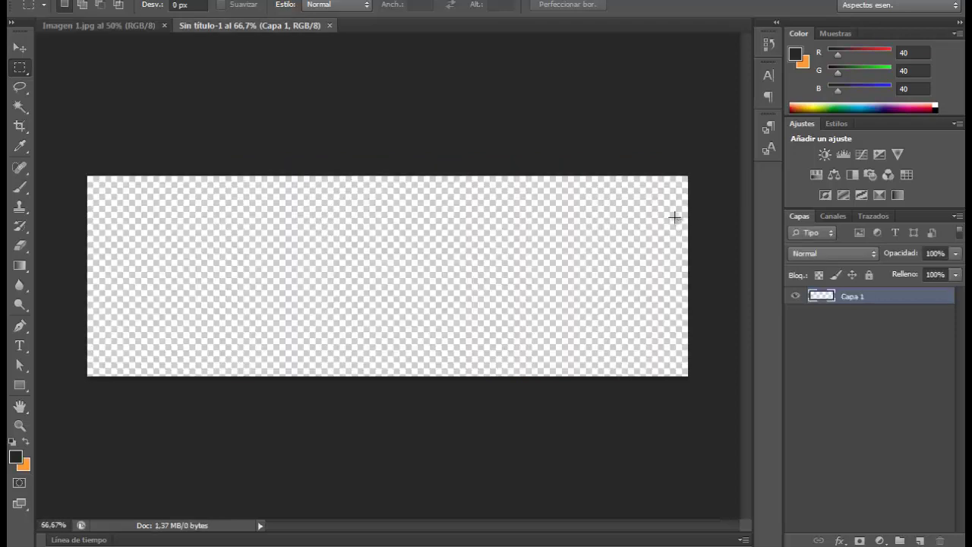
key("ctrl+Tab")
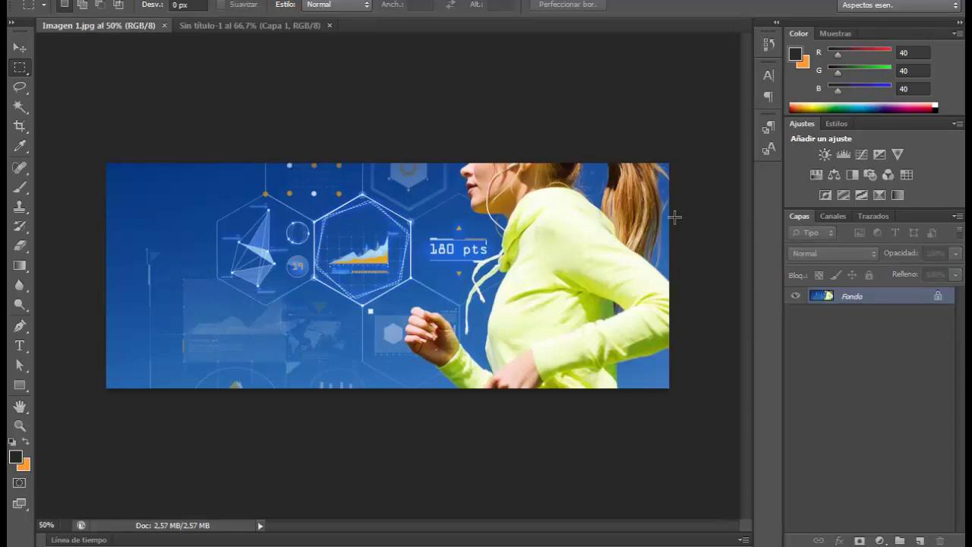
Step: Switch to Notepad and add the lines "PASO 1." and "Presionar CTRL + A" below the image list
key("alt+Tab")
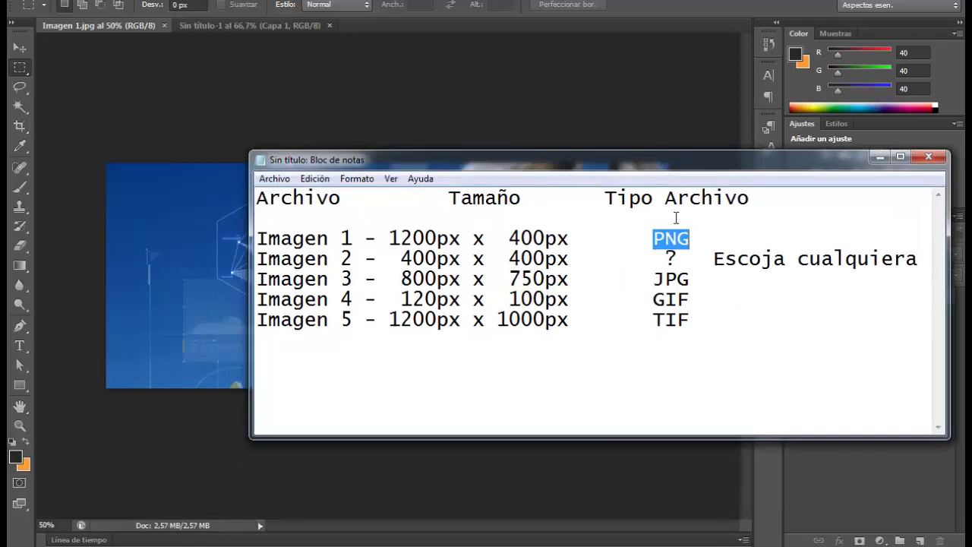
key("ctrl+End")
key("Return")
key("Return")
type("PASO 1")
key("Return")
type("Pr")
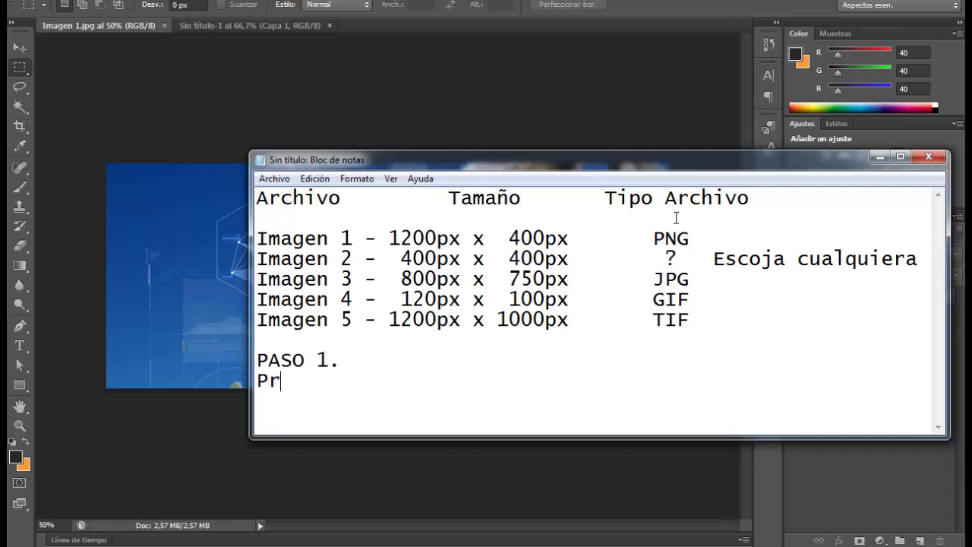
type("esionar C")
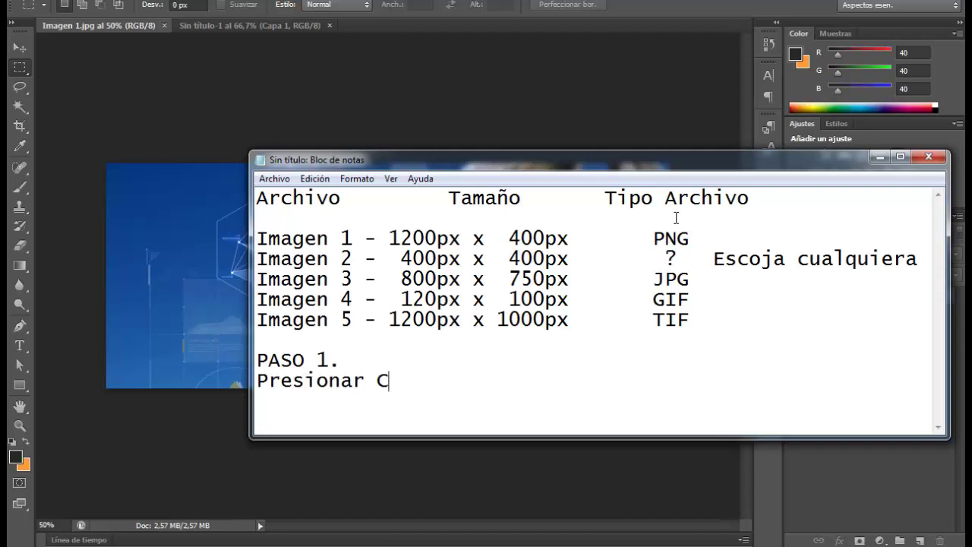
type("TRL + A")
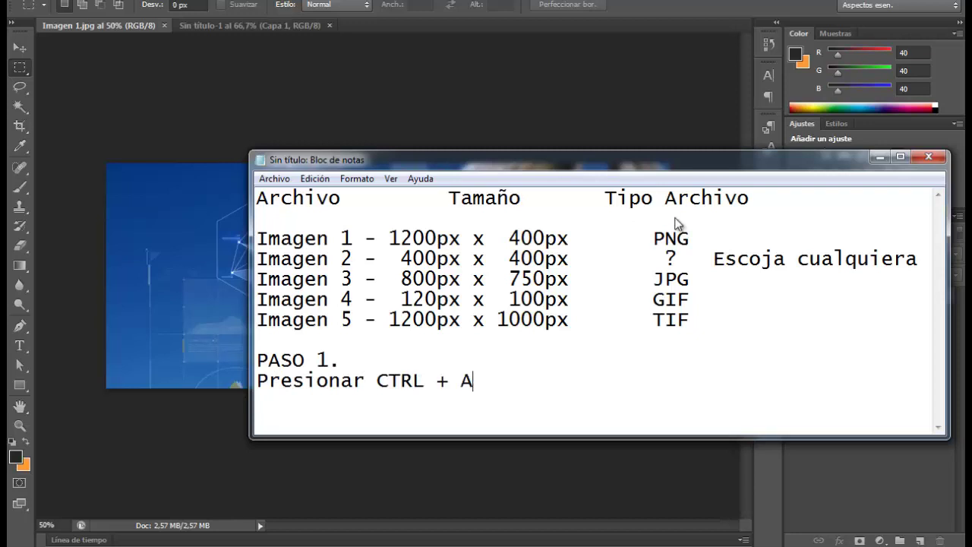
Step: Select the whole Imagen 1.jpg image in Photoshop and extend the last Notepad line with ", lo que hace es Seleccionar la Imagen"
key("alt+Tab")
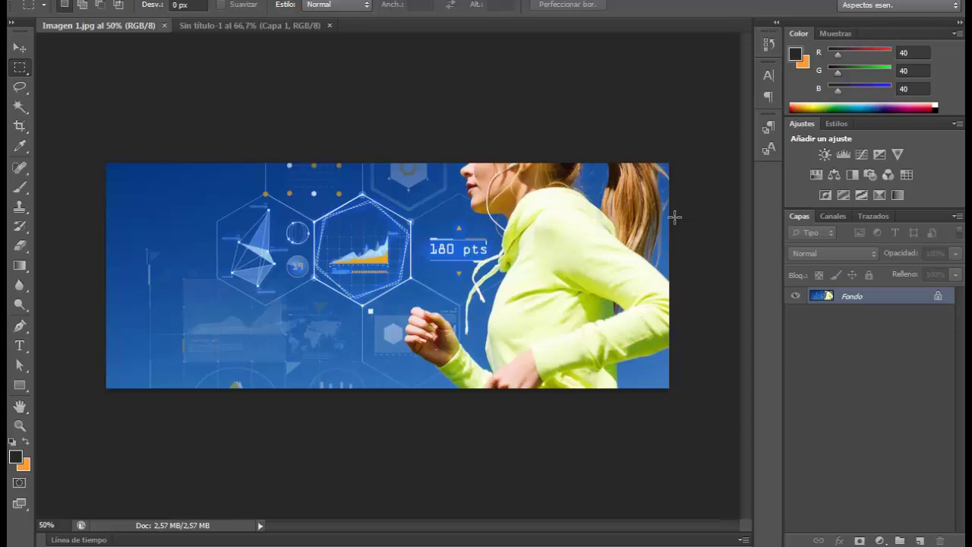
key("ctrl+a")
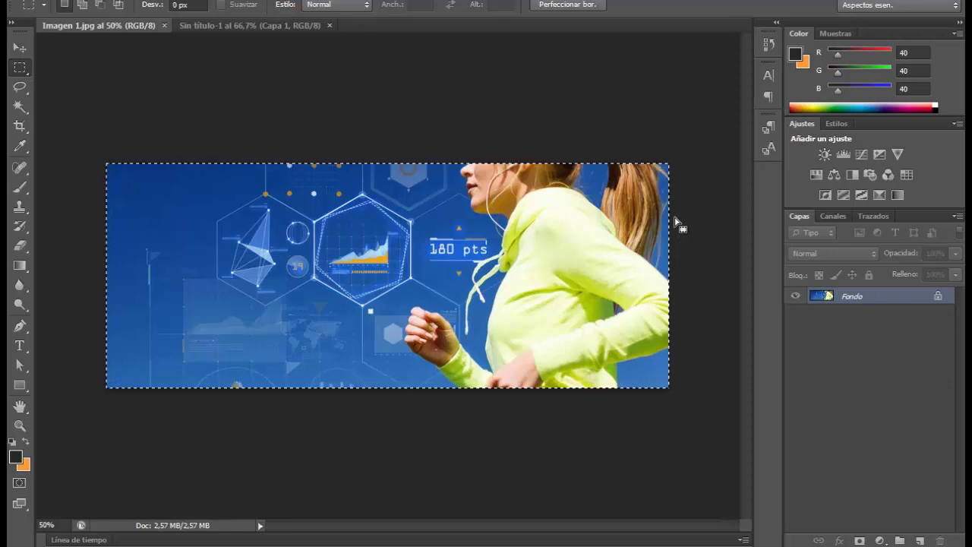
key("alt+Tab")
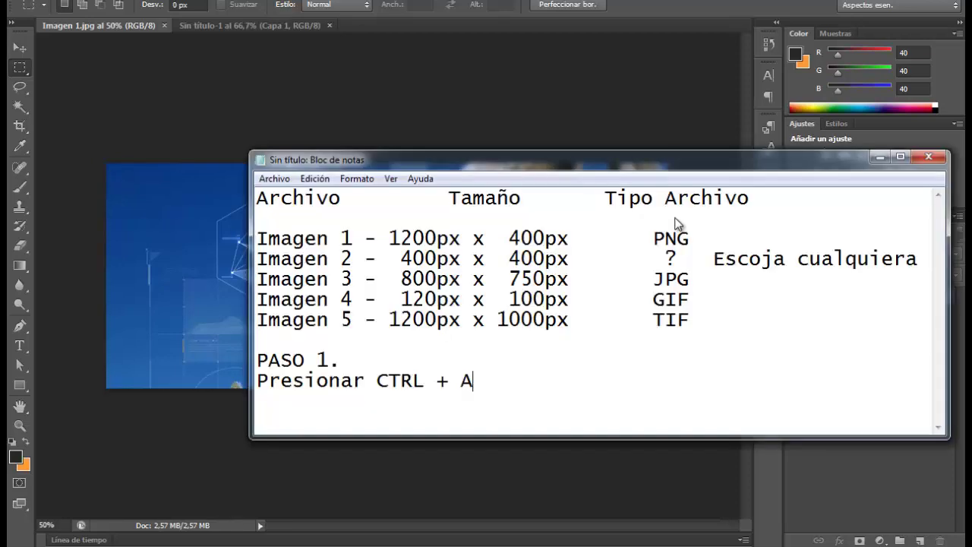
type(", lo que hae")
key("BackSpace")
type("ce es Seleccionar la Ima")
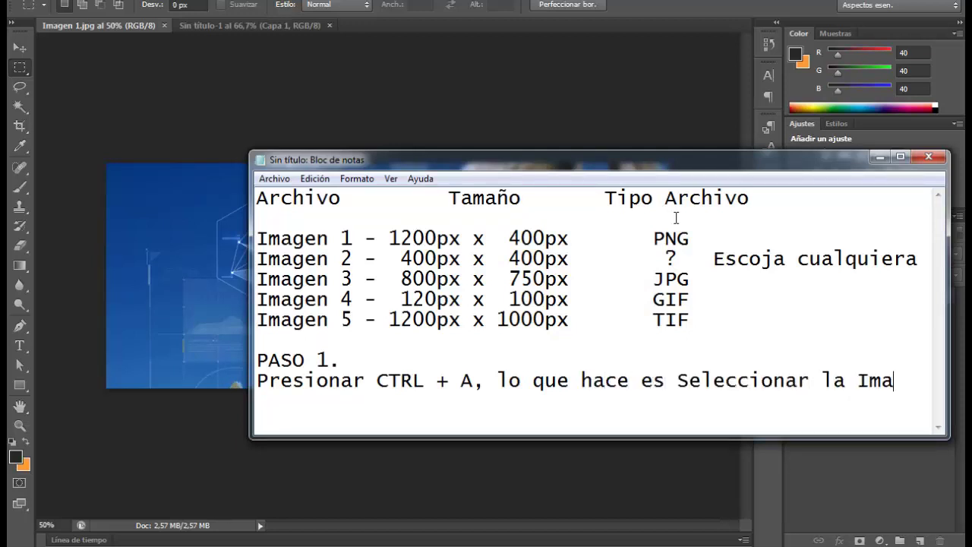
type("gen")
Step: Add the Notepad line "Presionar CTRL + C, Copia la Imagen", copying the selected image in Photoshop midway
key("Return")
type("P")
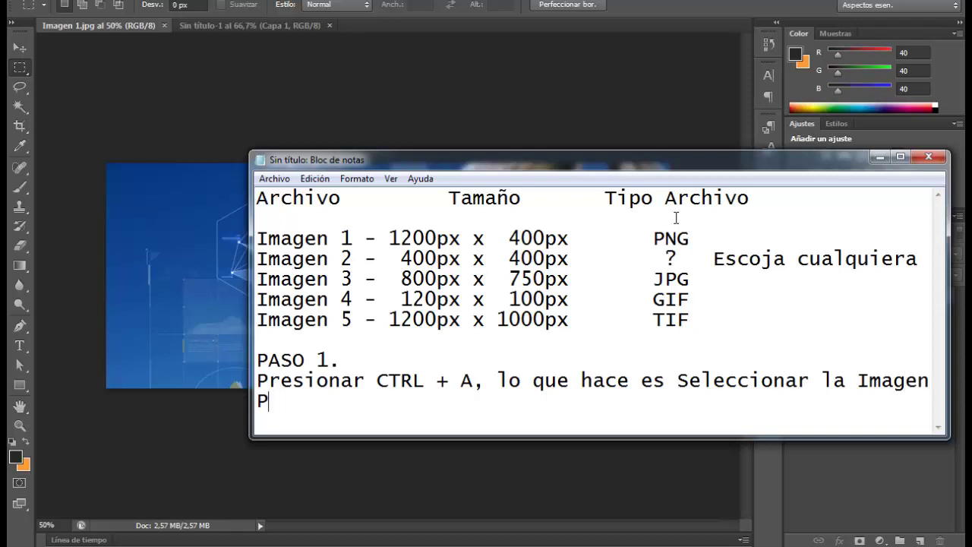
type("resionar ")
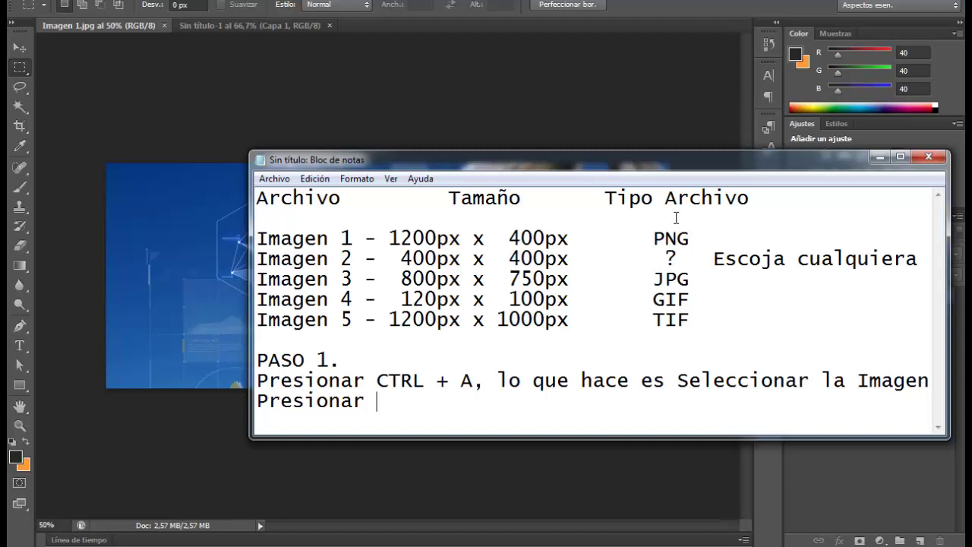
type("CTRL + C,")
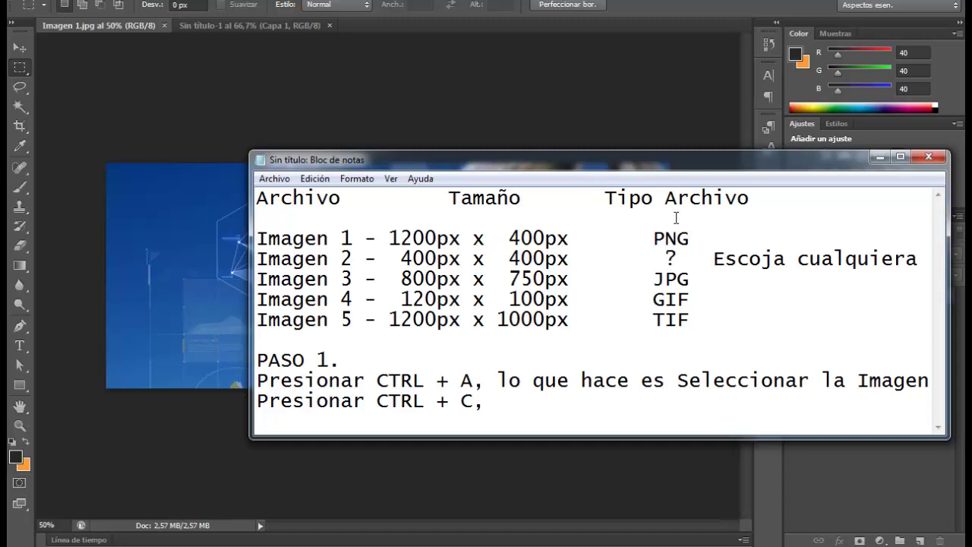
key("alt+Tab")
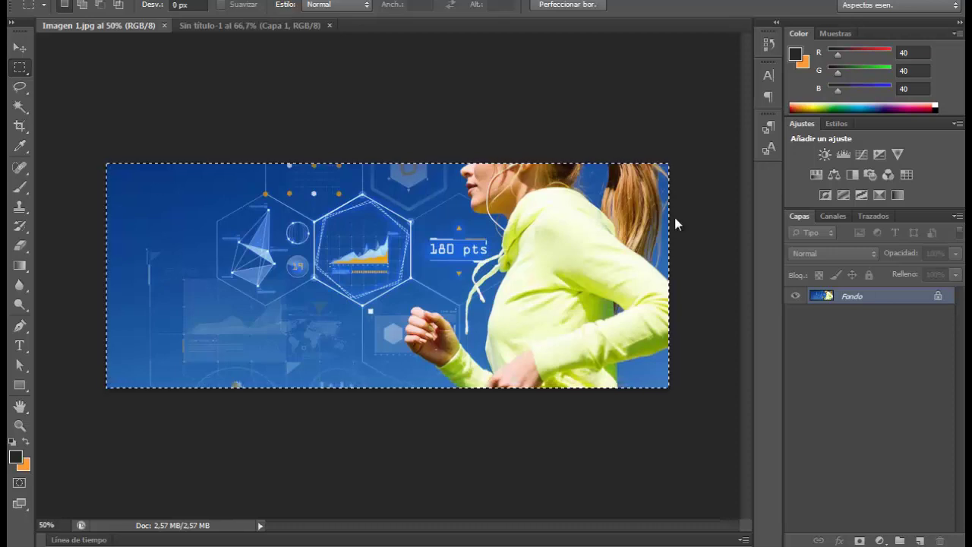
key("alt+Tab")
type("Copia la Imagen")
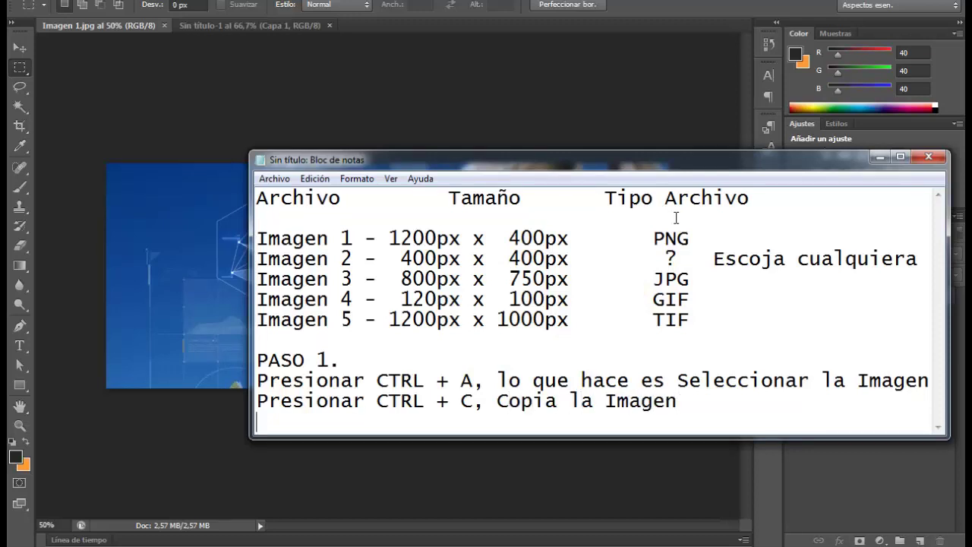
key("Return")
Step: Show the blank transparent document in Photoshop and add the Notepad lines "Me voy para donde quiero copiar la imagen y preisono" and "CTRL + V"
key("alt+Tab")
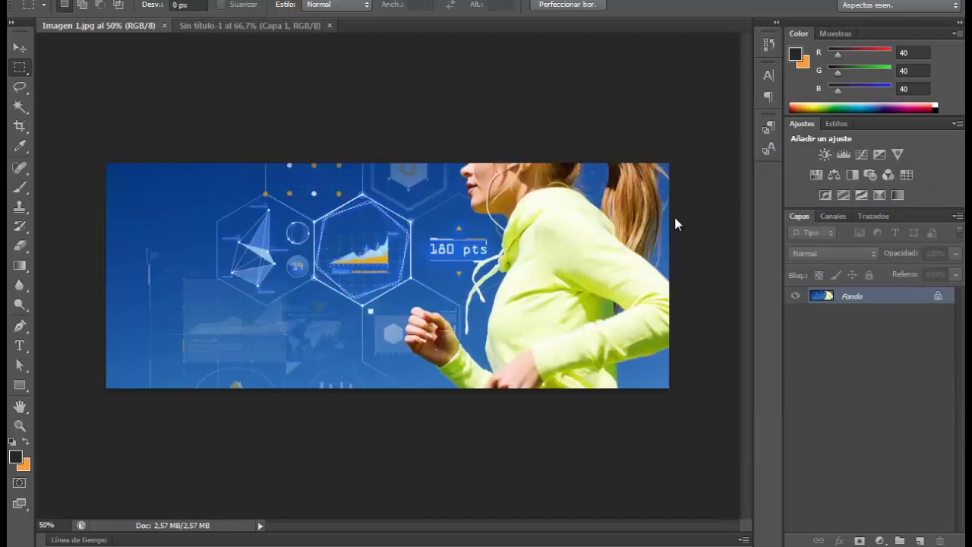
key("ctrl+Tab")
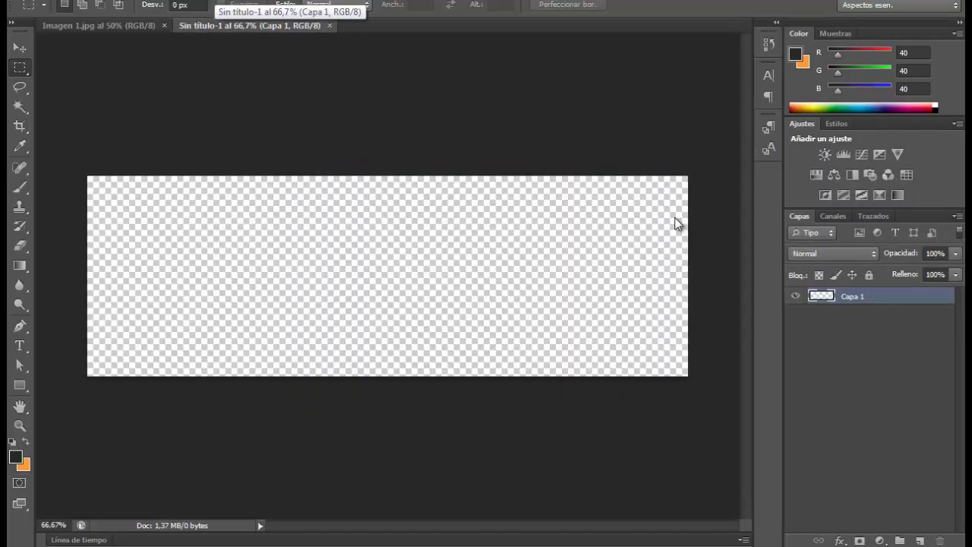
key("alt+Tab")
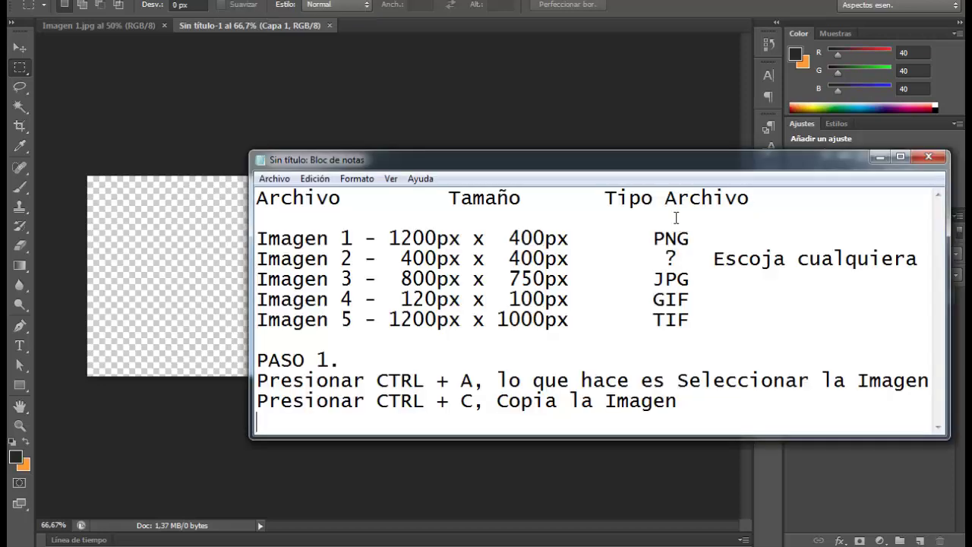
type("Me voy")
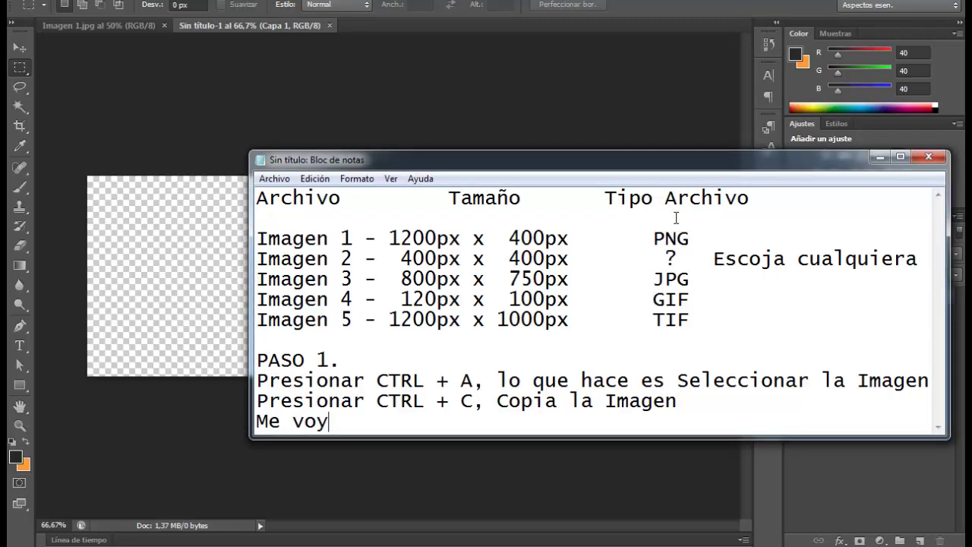
type(" para donde quier")
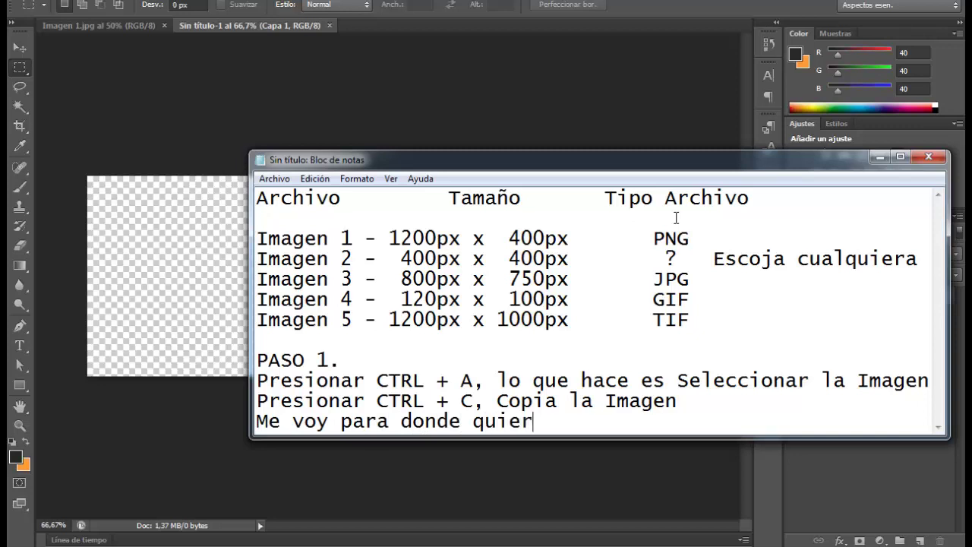
type("o copiar la imag")
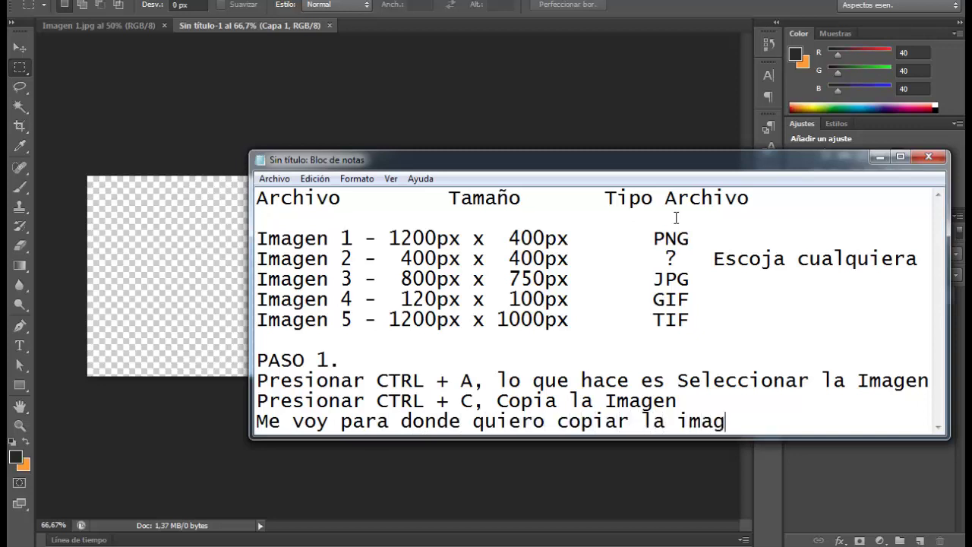
type("en y preisono")
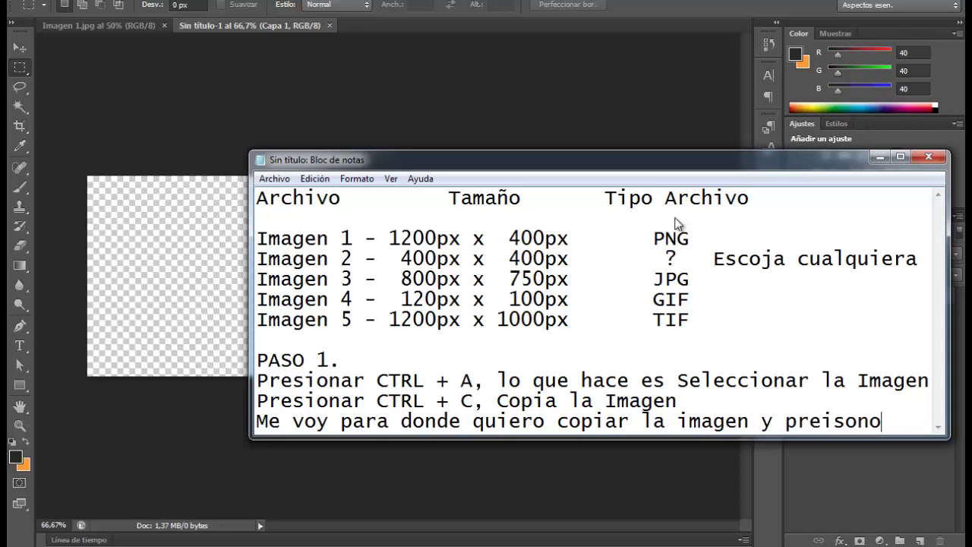
key("Return")
type("CTRL + V")
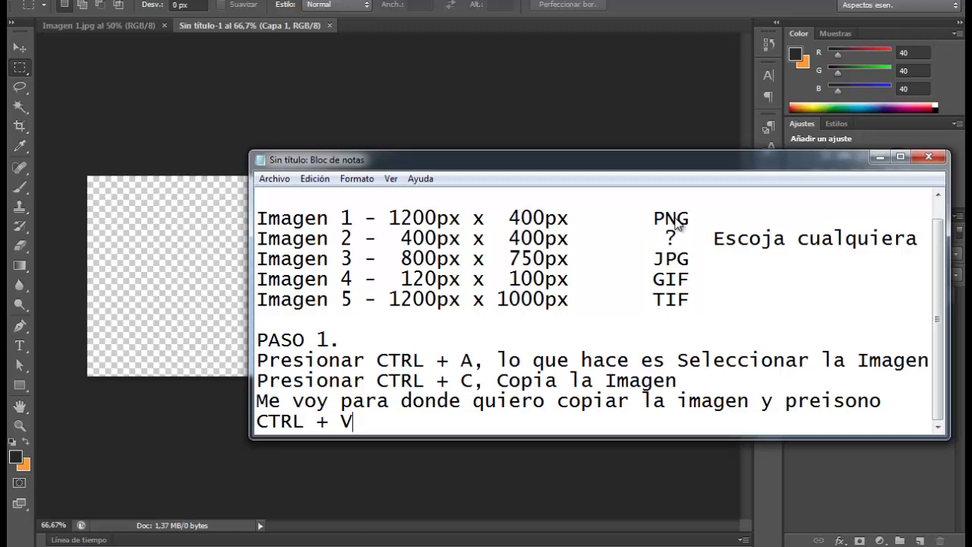
Step: Paste the copied image into the blank Photoshop document and extend the Notepad line with "(Pegar la Imagen, inmediatamente presione"
key("alt+Tab")
key("ctrl+v")
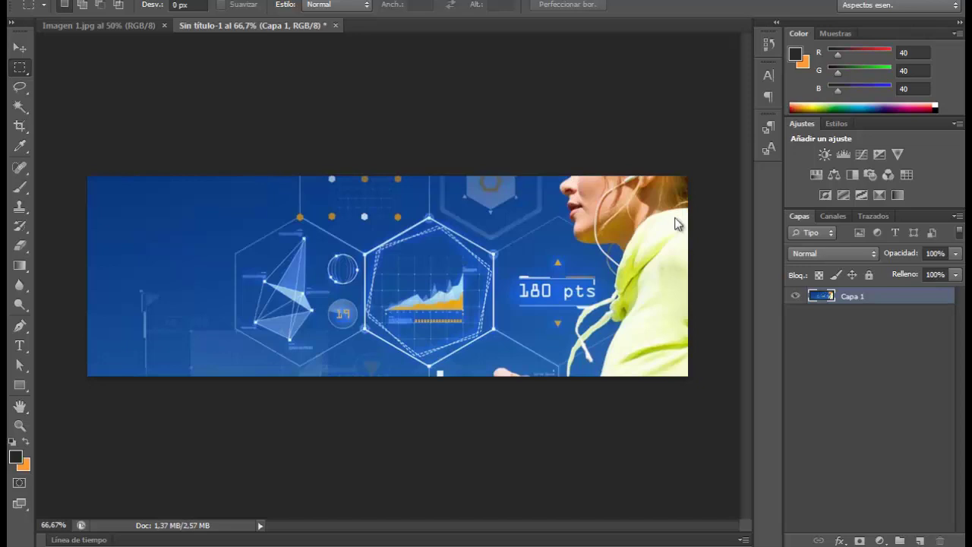
key("alt+Tab")
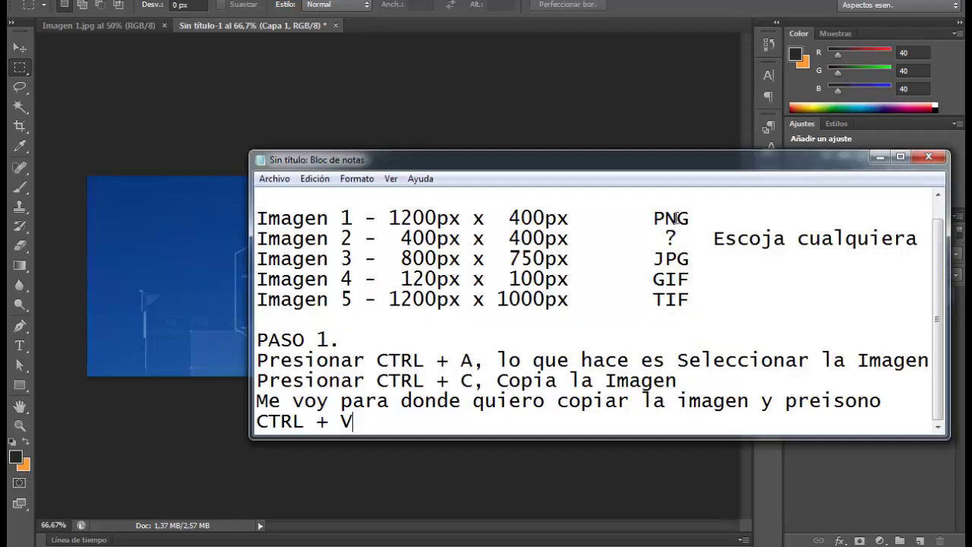
type("(Pegar kla")
key("BackSpace")
key("BackSpace")
key("BackSpace")
type("la Imagen, inmediatamente ")
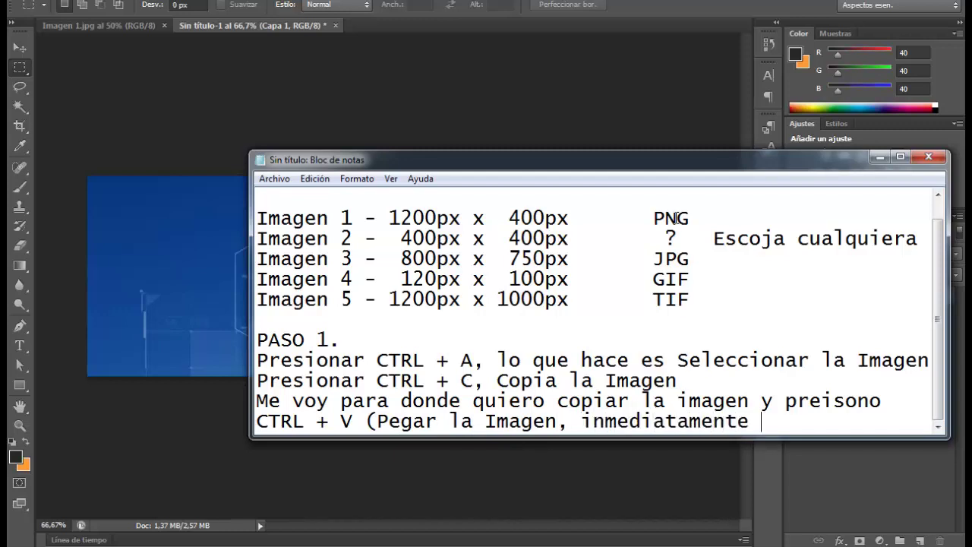
type("presione")
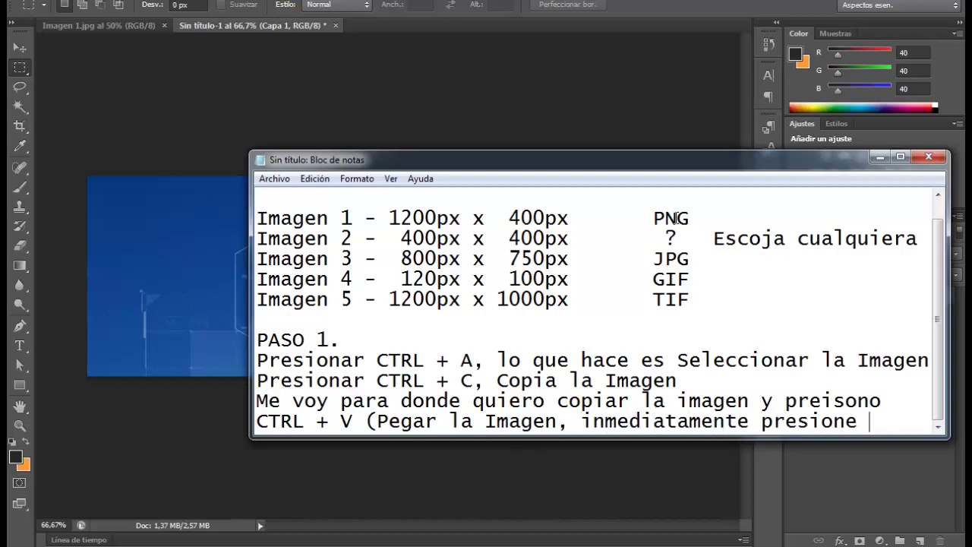
Step: Add the line "CTRL + T" in Notepad and start Free Transform on the pasted image in Photoshop
key("Return")
type("CTRL + T")
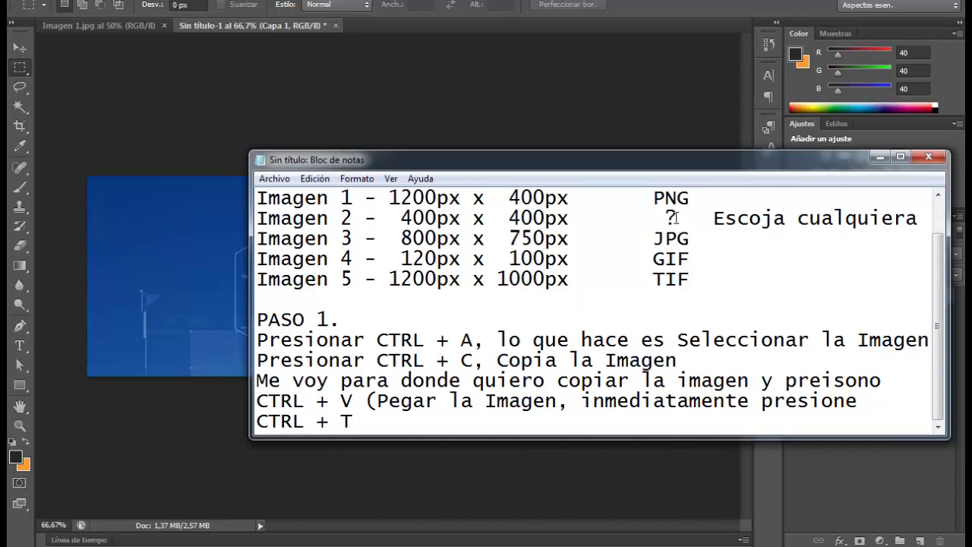
key("alt+Tab")
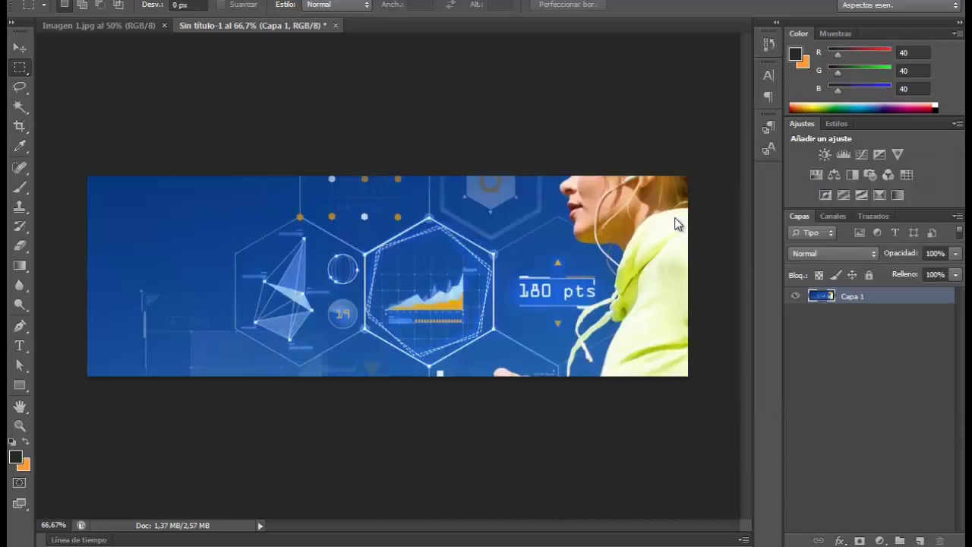
key("ctrl+t")
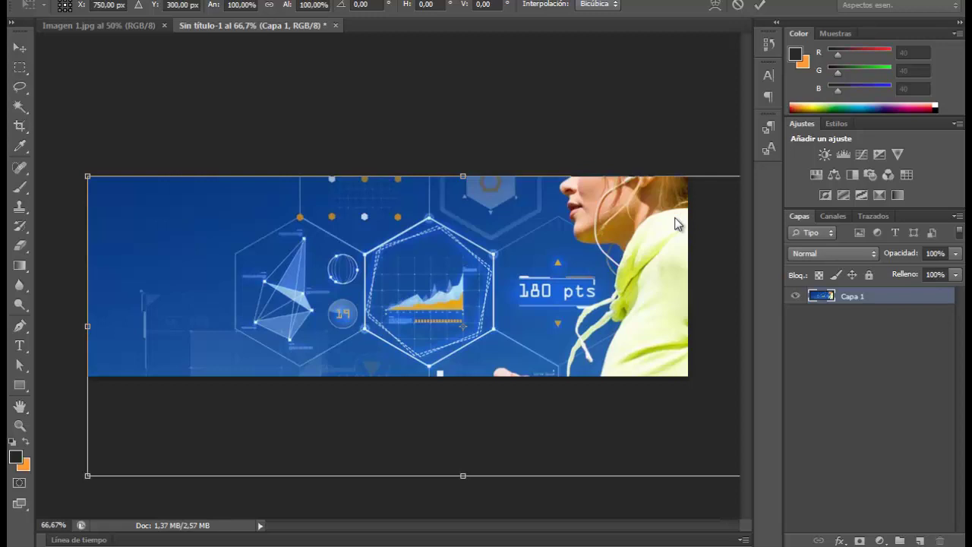
Step: Return to Notepad and complete the "CTRL + T" line with "(Activa la Imagen)"
key("alt+Tab")
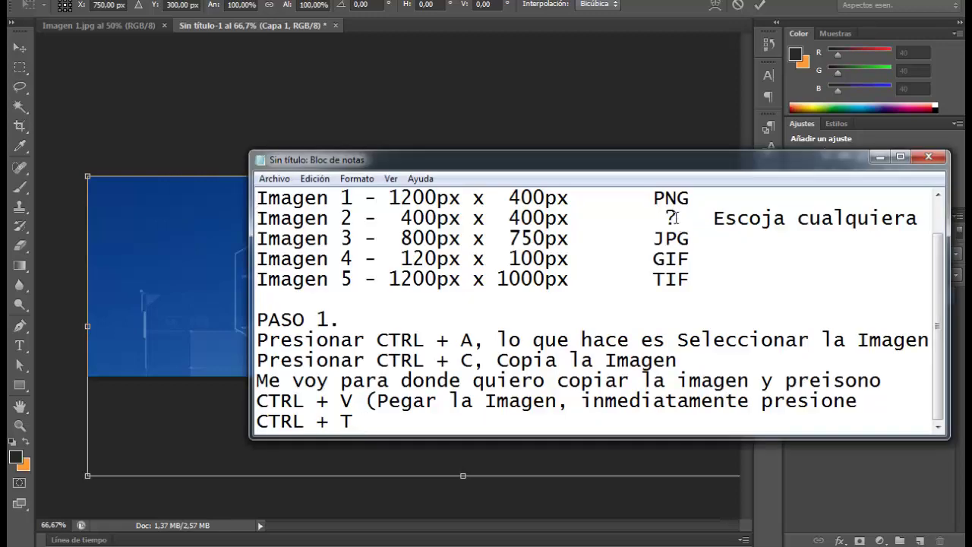
type("(aA")
key("BackSpace")
key("BackSpace")
type("Activa la ")
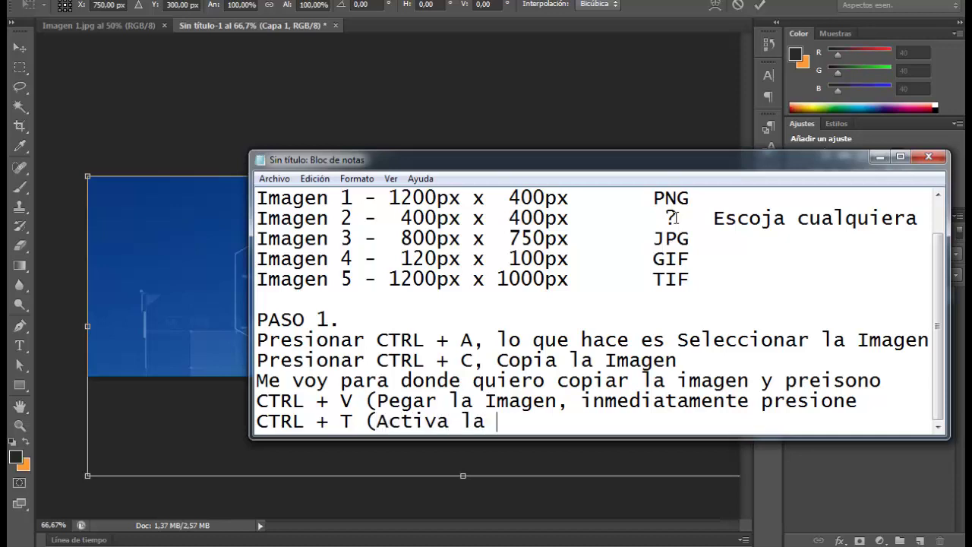
type("Imagen)")
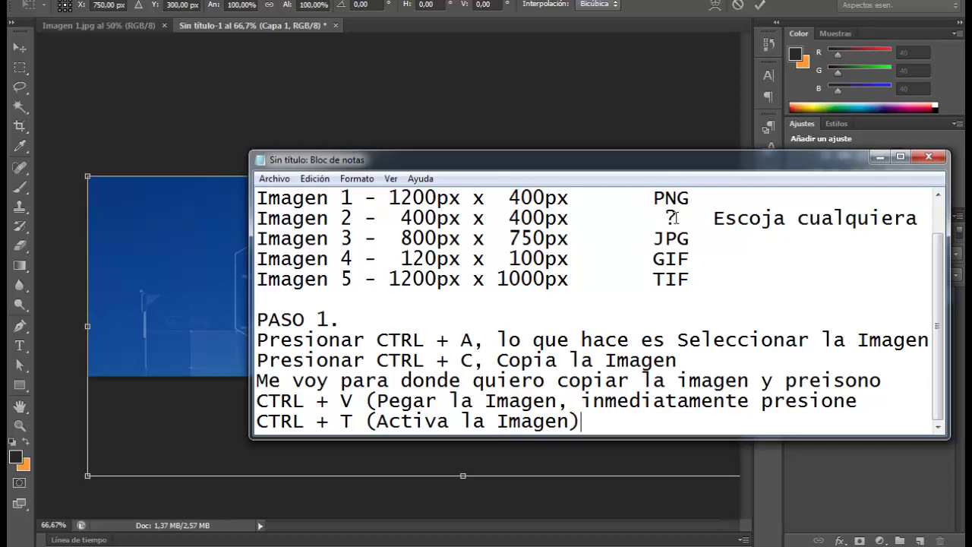
Step: Add the line "Ahora Tengo presionada la teckla SHIFT" to the notes
key("Return")
type("Ahora ")
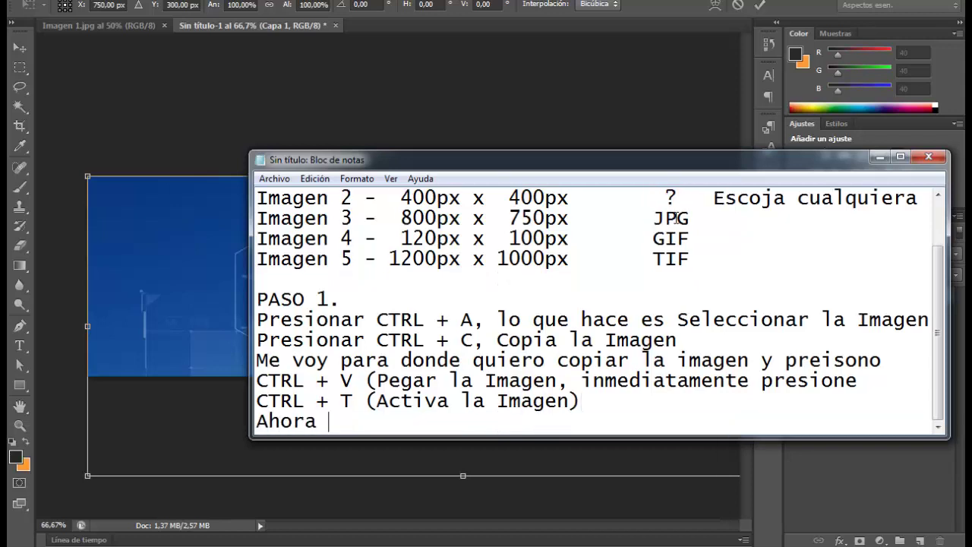
type("Presion")
key("BackSpace")
key("BackSpace")
key("BackSpace")
key("BackSpace")
key("BackSpace")
key("BackSpace")
key("BackSpace")
type("Tengo presionada la")
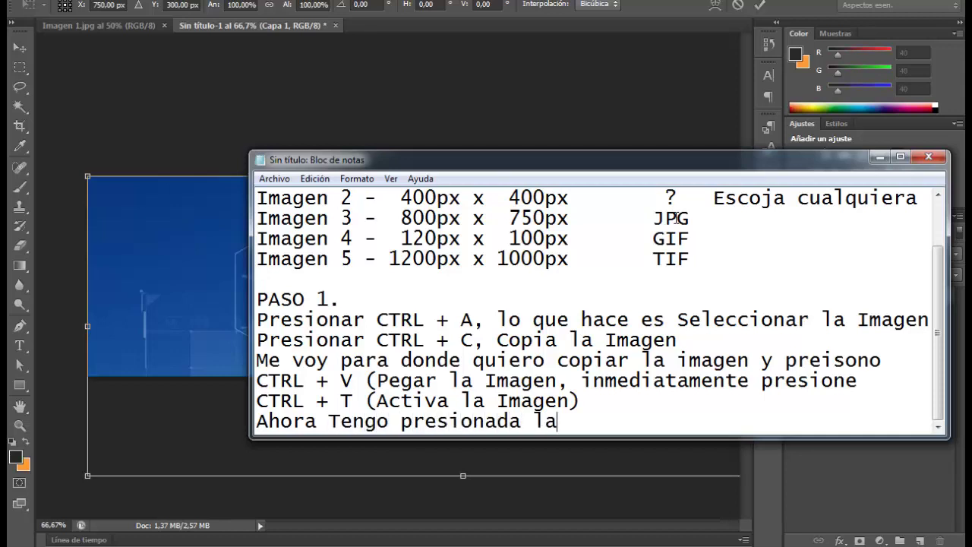
type(" teckla SHIFT")
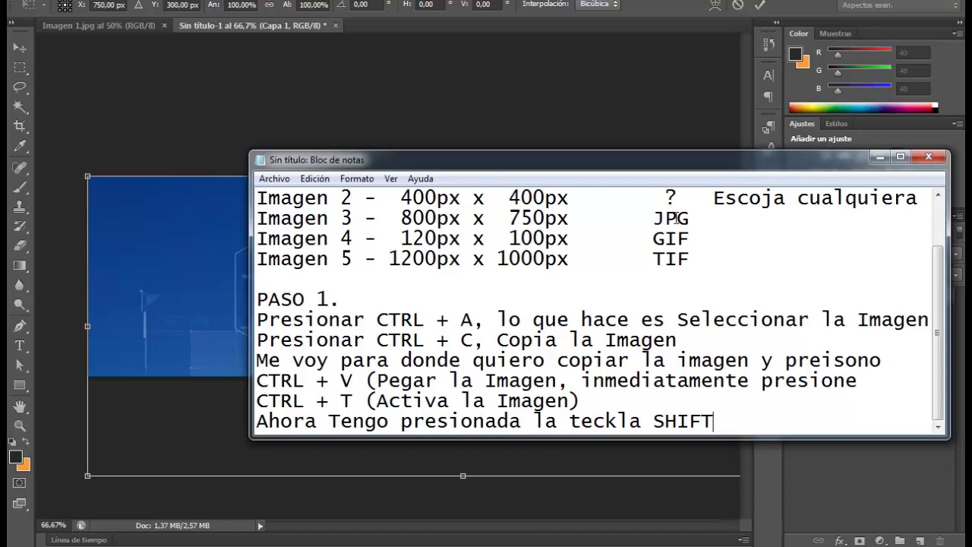
Step: Add the line "y me hago en una esquina para cambiar el tamaño de la" to the notes
key("Return")
type("y me hago en una esquina para")
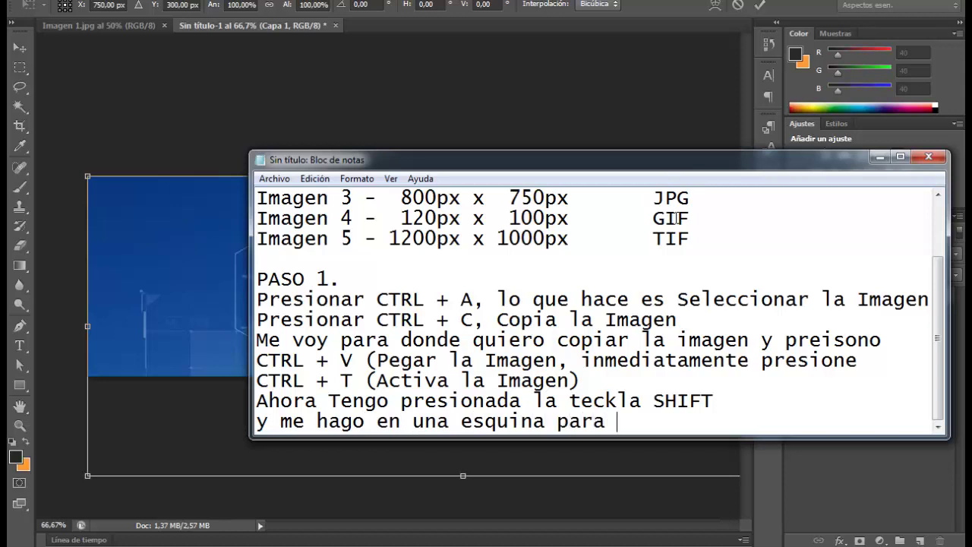
type(" cambiar el ")
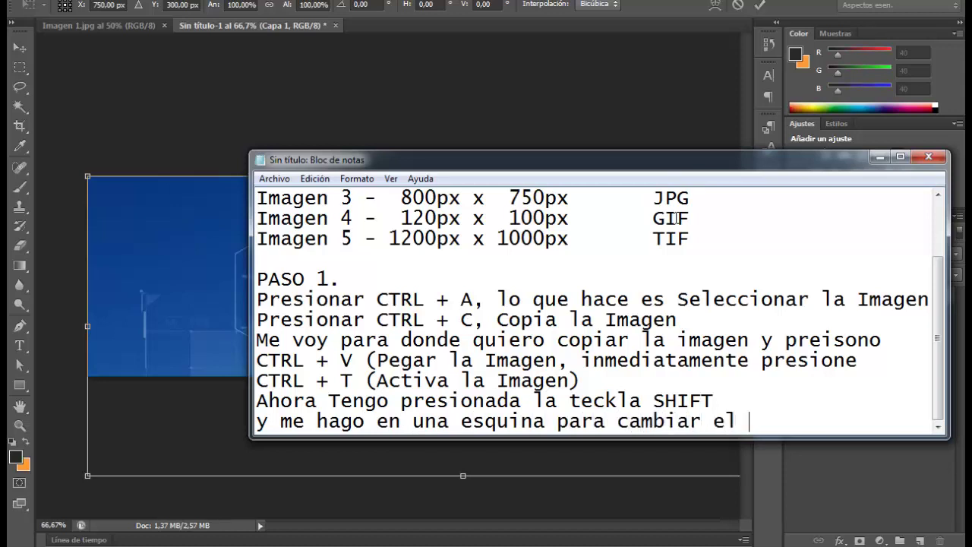
type("tamaño de la")
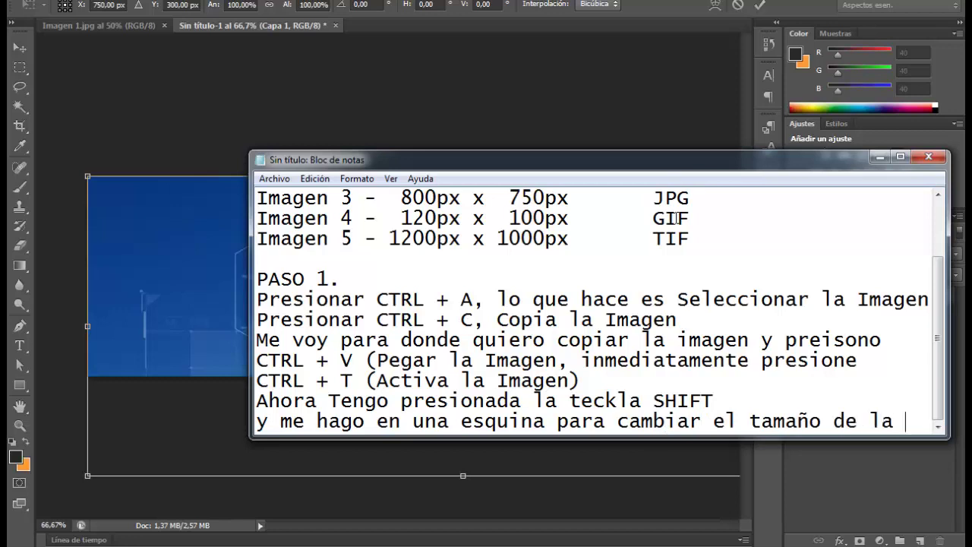
Step: Continue the note on a new line with "Imagen al tamaño del tapiz" and start an empty line below it
key("Return")
type("Imagen ")
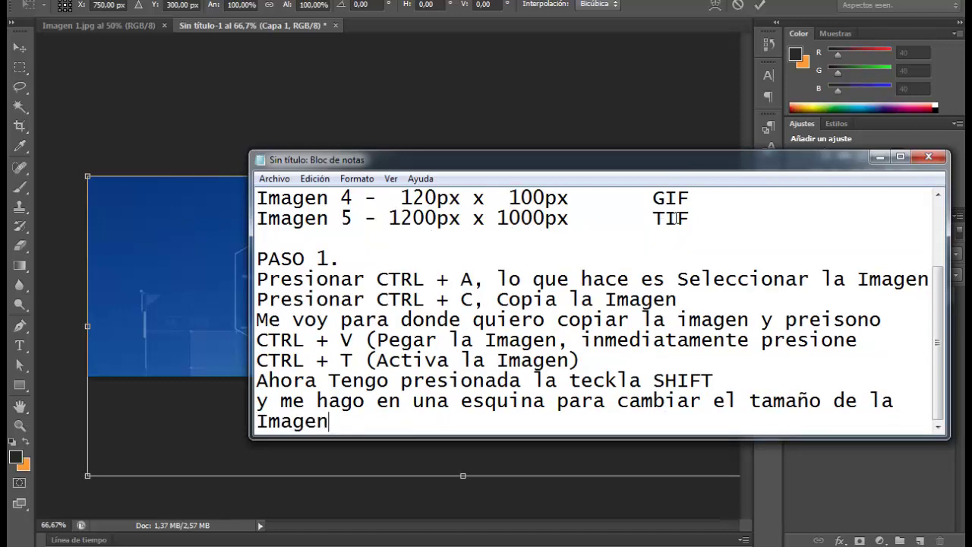
type("al tamn")
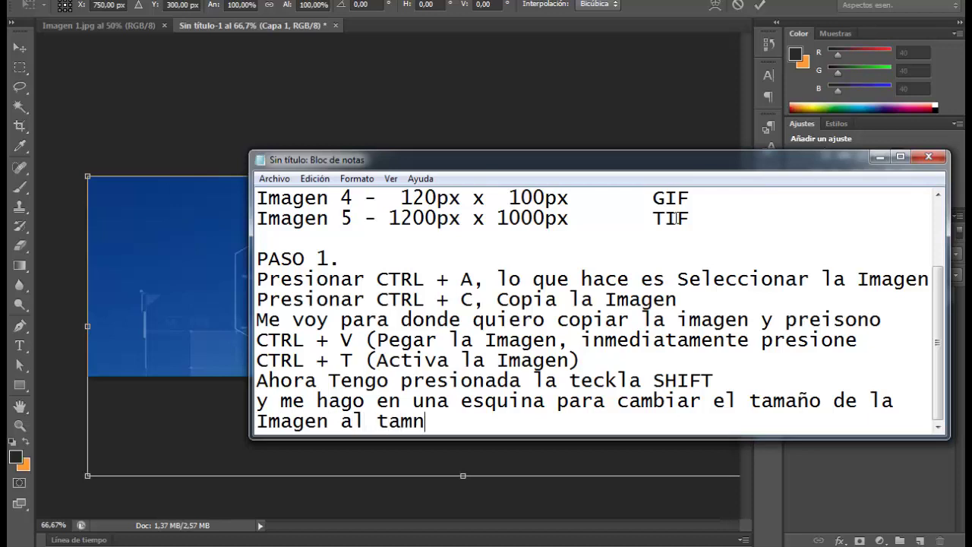
type("a")
key("BackSpace")
key("BackSpace")
type("año del tapiz")
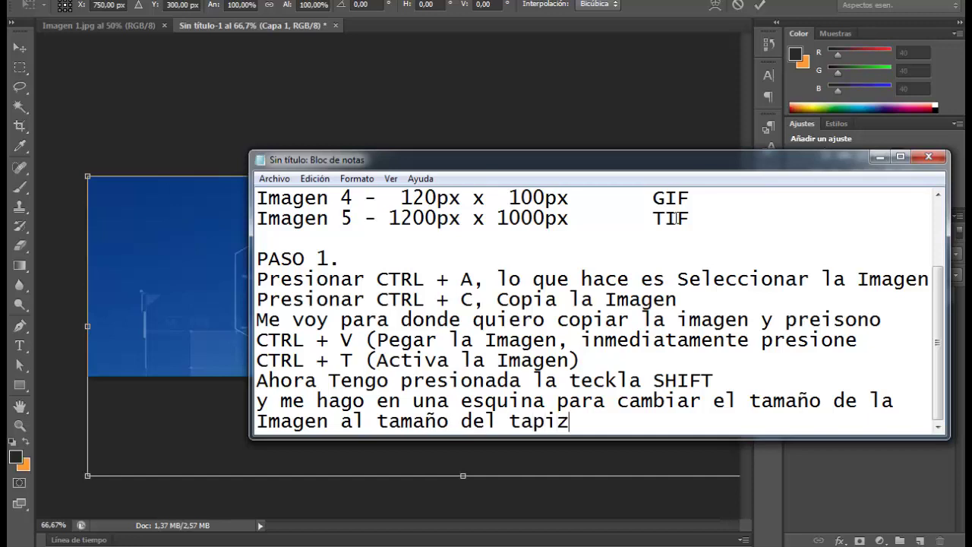
key("Return")
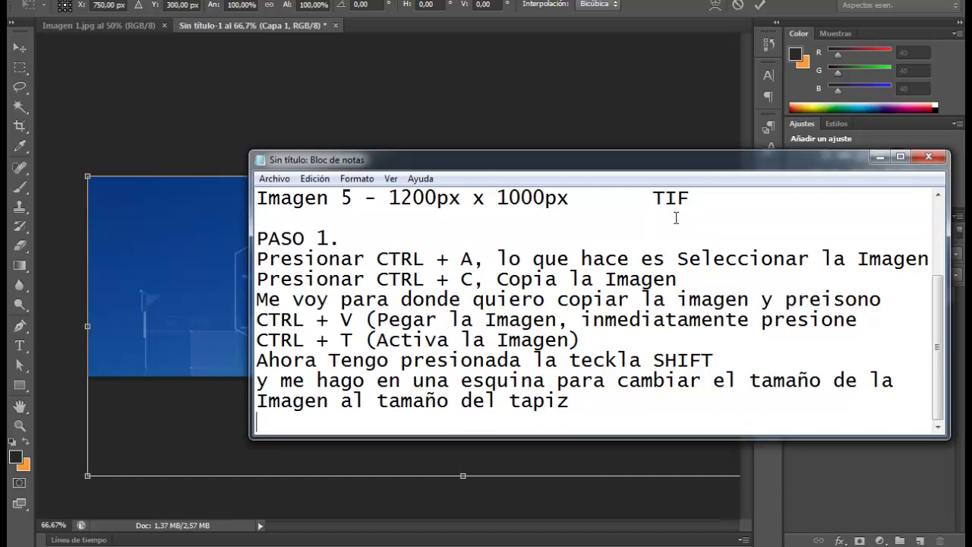
Step: Switch to Photoshop, shrink the pasted image to about 75.5% width and 53.8% height, and align it with the canvas's lower-right corner
key("alt+Tab")
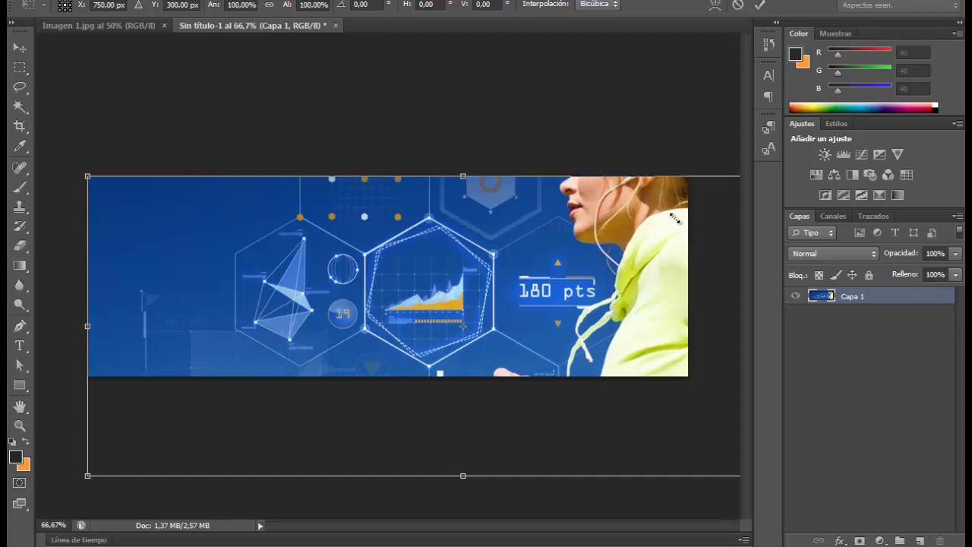
left_click_drag(88, 176, 271, 314)
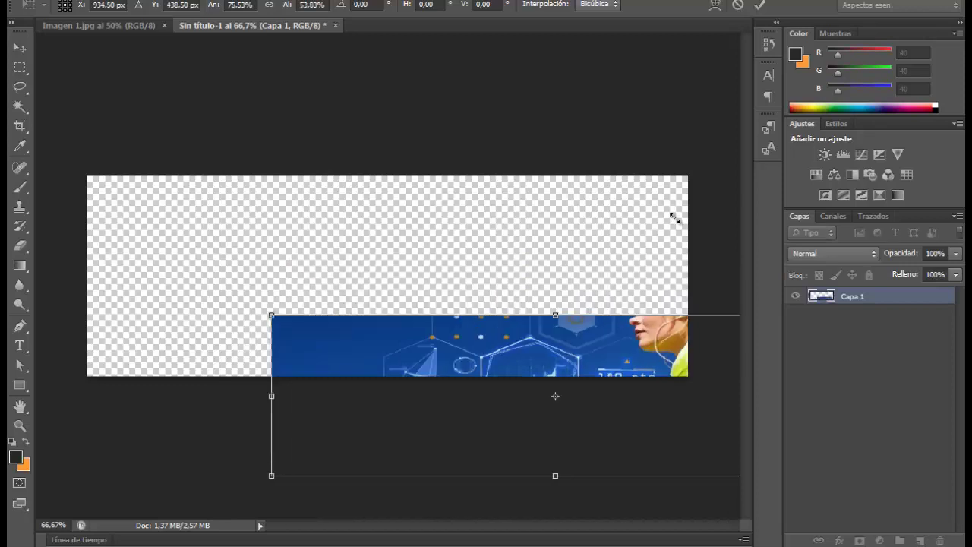
left_click_drag(544, 351, 361, 212)
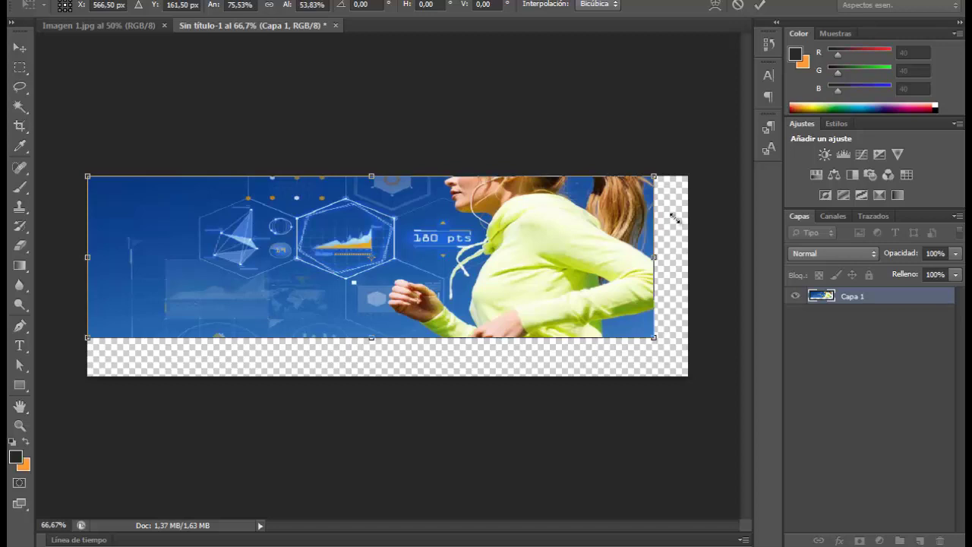
left_click_drag(421, 237, 455, 275)
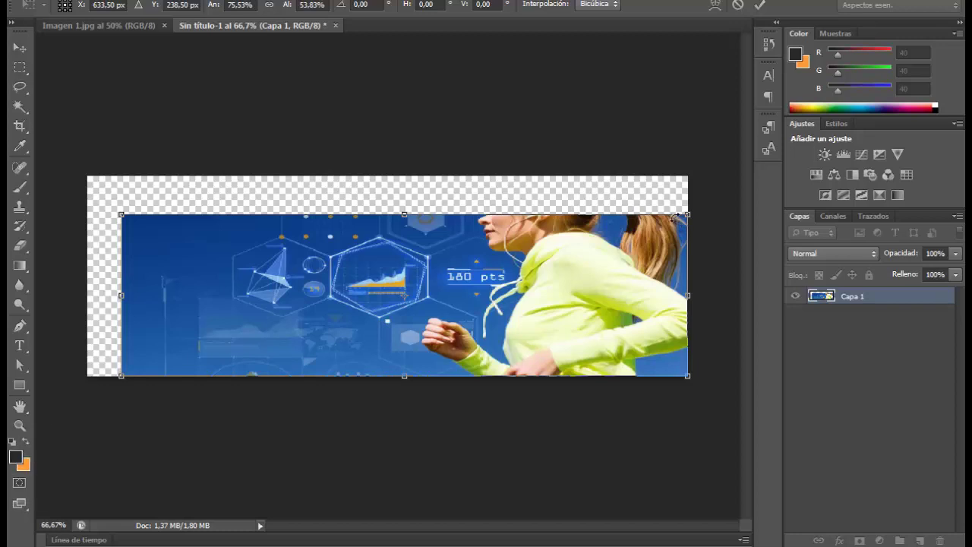
Step: Enlarge the image to about 95.7% width and 68.2% height, align it with the canvas's right edge, and apply the transformation
left_click_drag(121, 215, 0, 172)
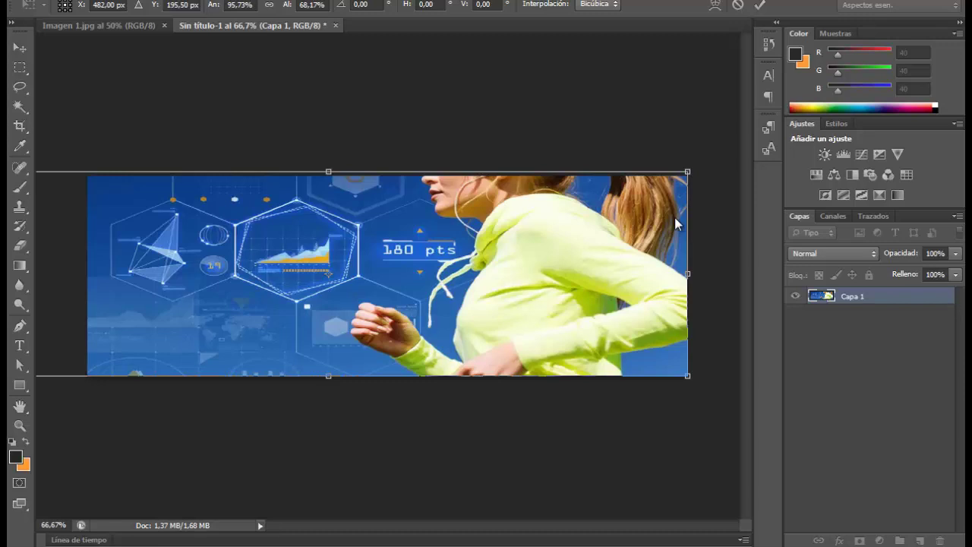
left_click_drag(675, 221, 706, 298)
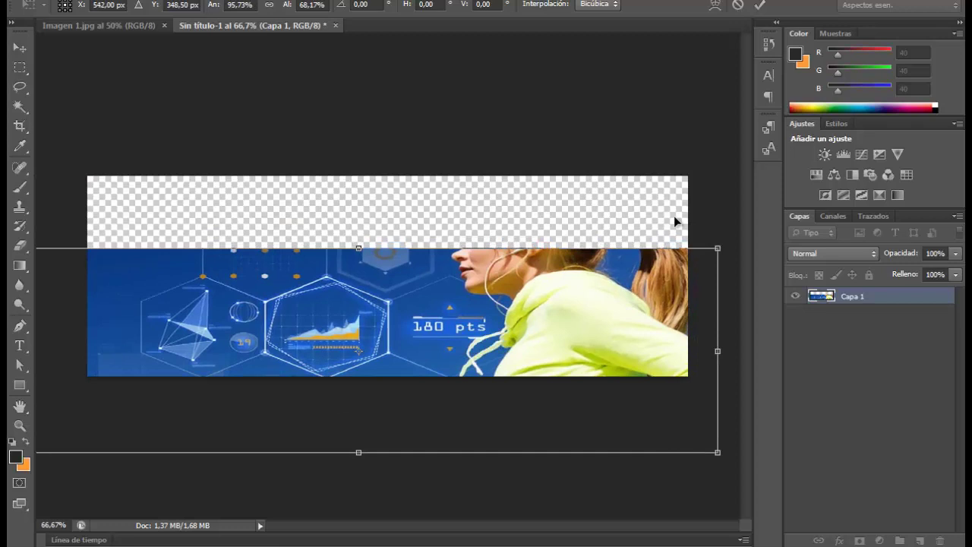
left_click_drag(454, 299, 494, 220)
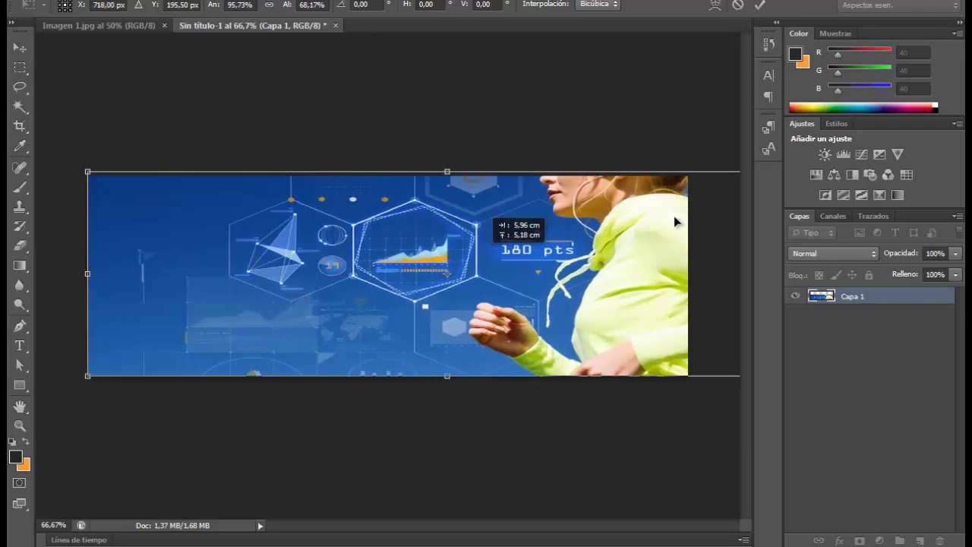
left_click_drag(675, 221, 675, 221)
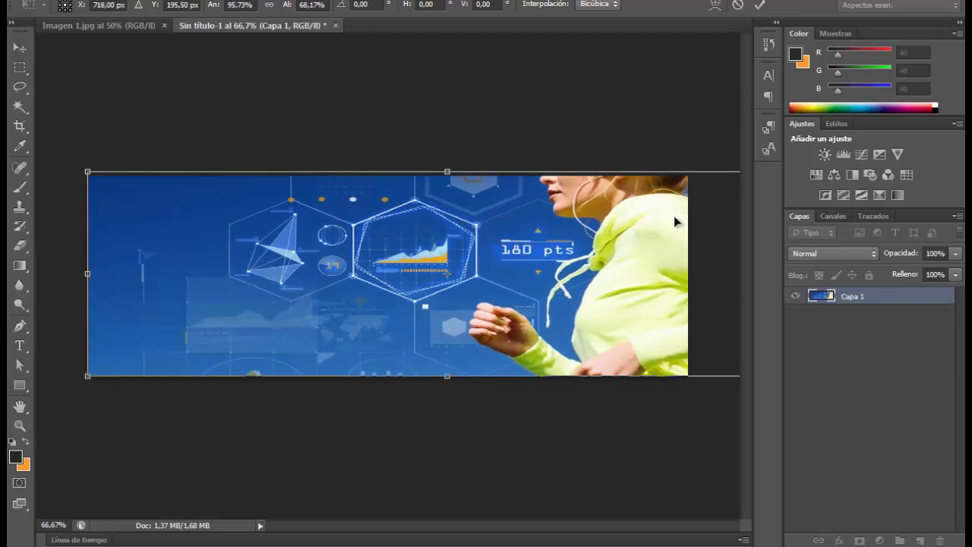
left_click_drag(676, 221, 556, 221)
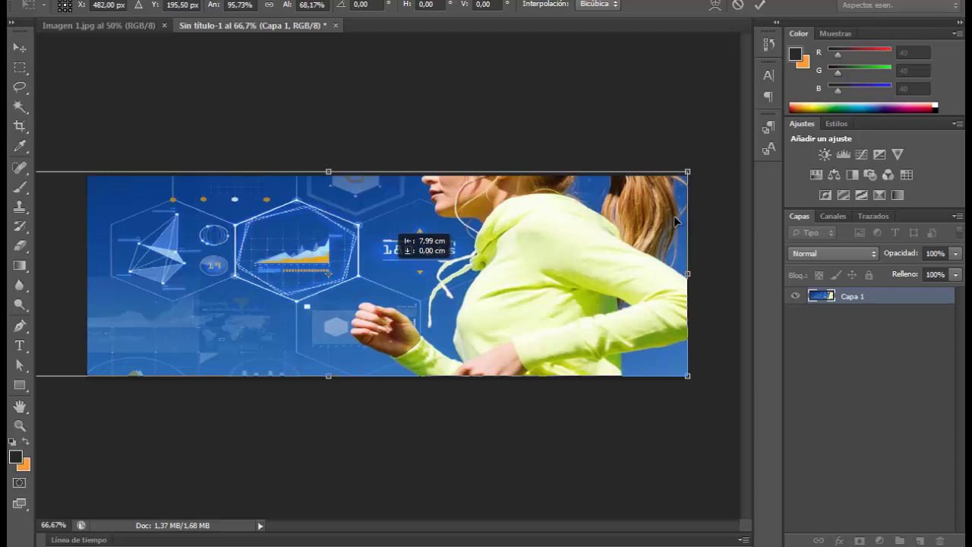
left_click_drag(676, 221, 675, 221)
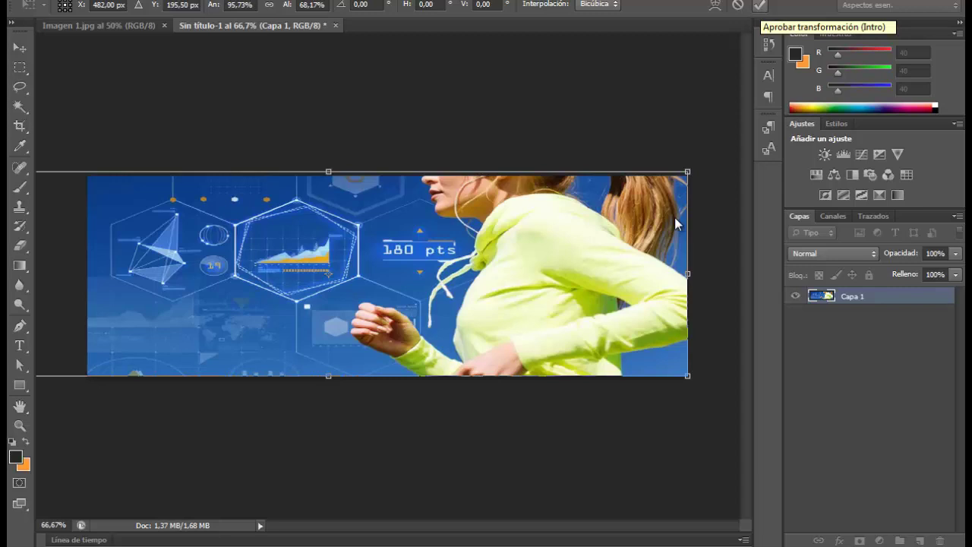
key("Return")
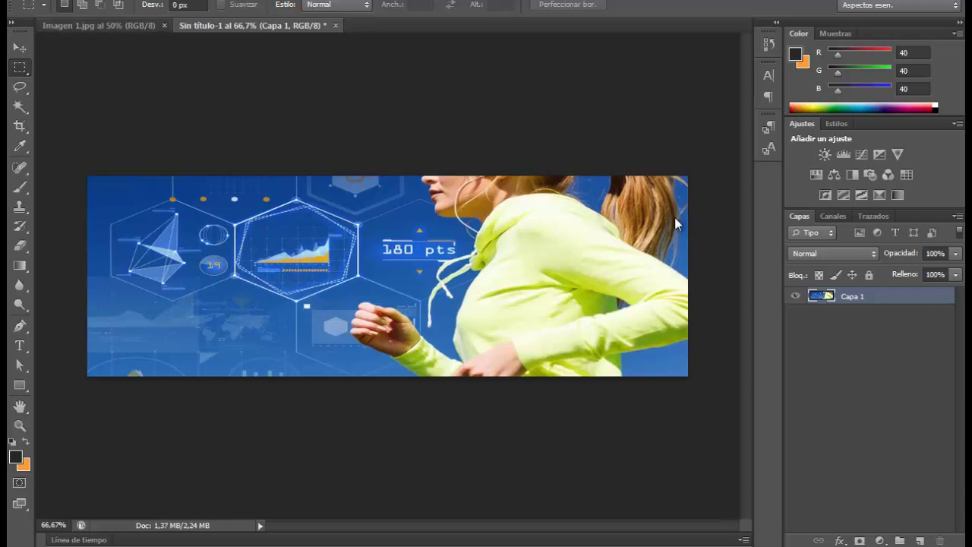
Step: Compare the resized picture with Imagen 1.jpg, review Imagen 1's required size and file type in Notepad, and return to Photoshop
key("ctrl+Tab")
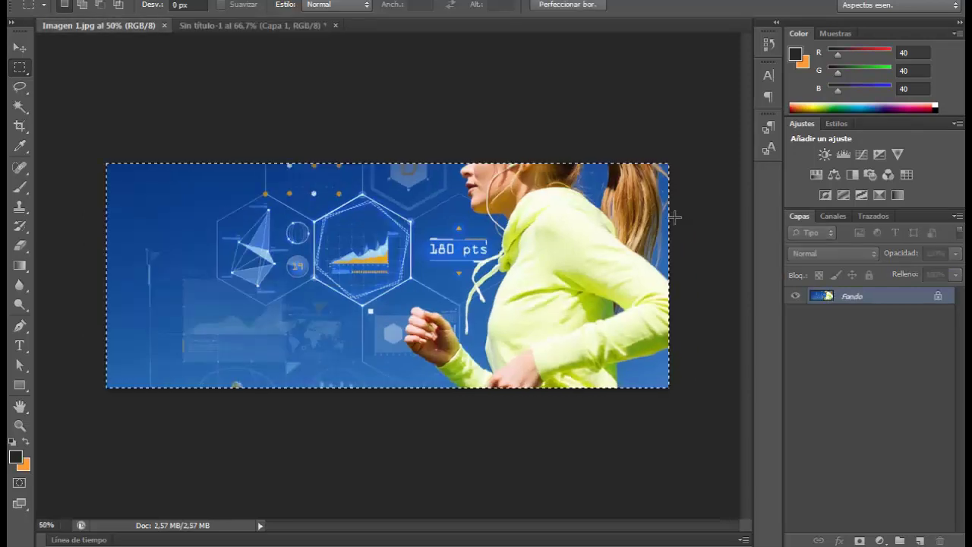
key("ctrl+Tab")
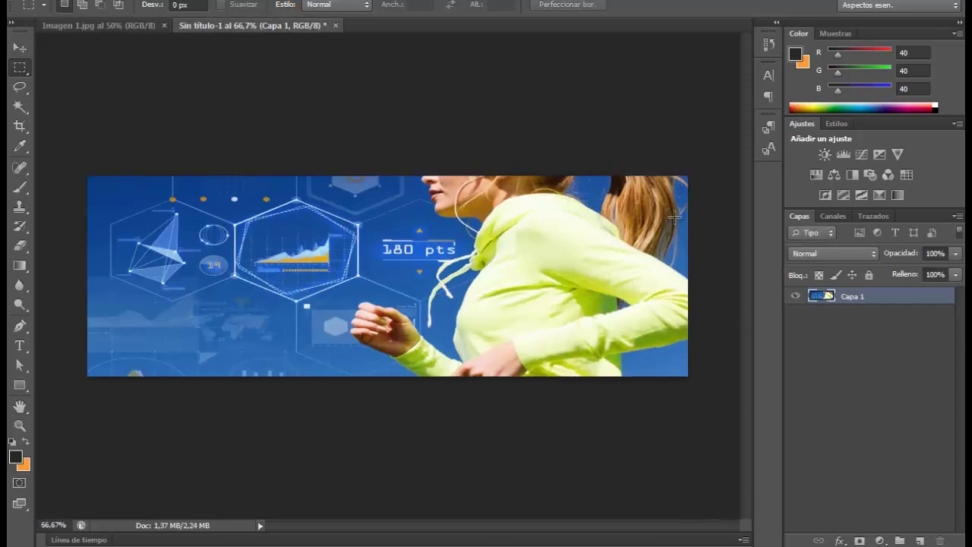
key("alt+Tab")
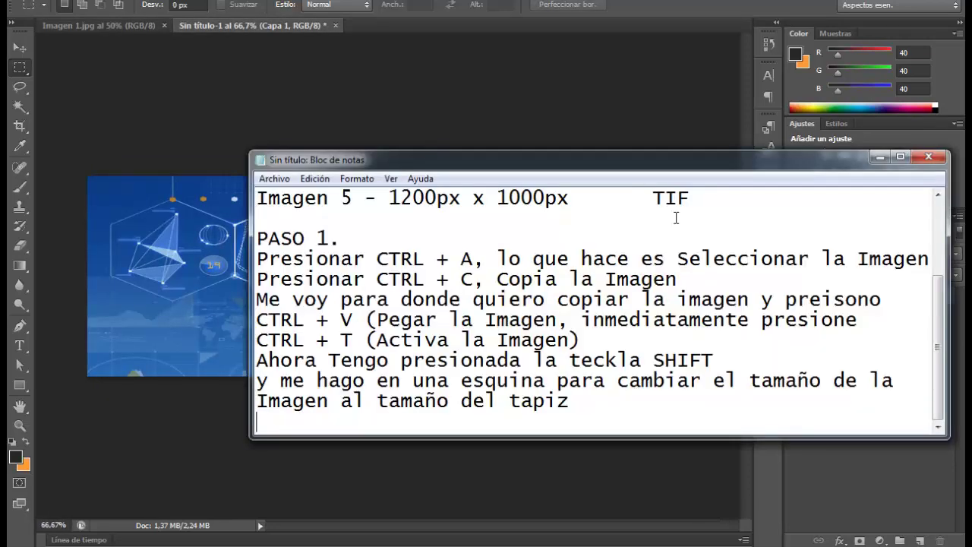
scroll(676, 217, "up", 2)
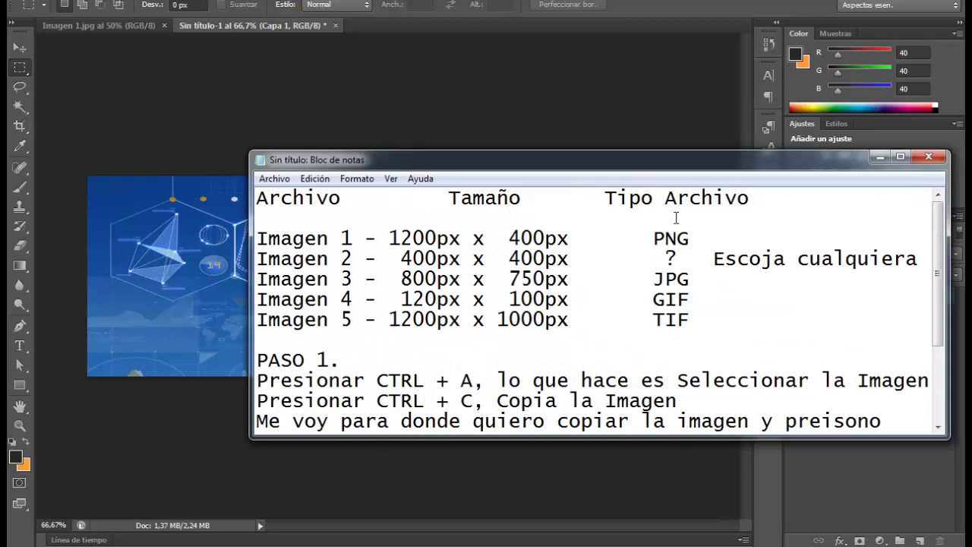
key("shift+Right")
key("shift+Right")
key("shift+Right")
key("shift+Right")
key("shift+Right")
key("shift+Right")
key("shift+Right")
key("shift+Right")
key("shift+Right")
key("shift+Right")
key("shift+Right")
key("shift+Right")
key("shift+Right")
key("shift+Right")
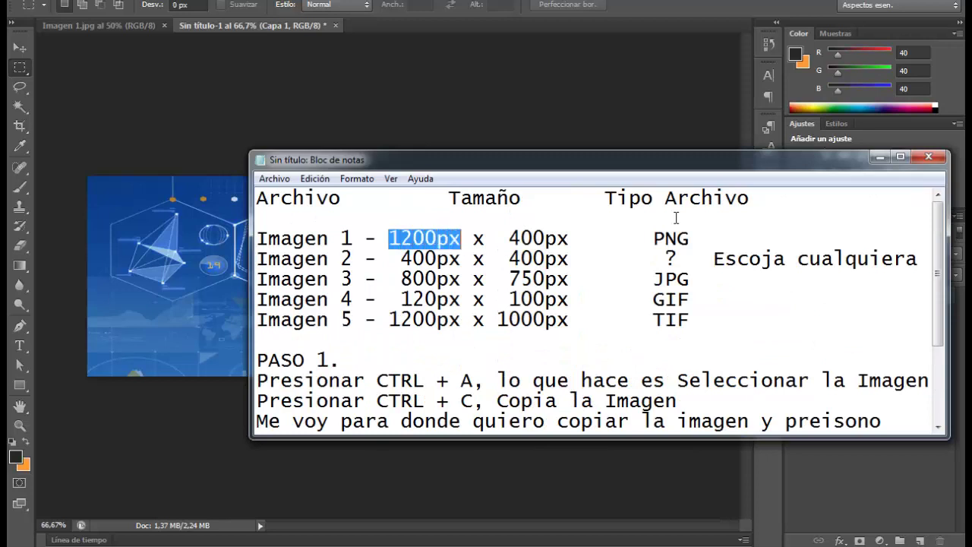
key("shift+Right")
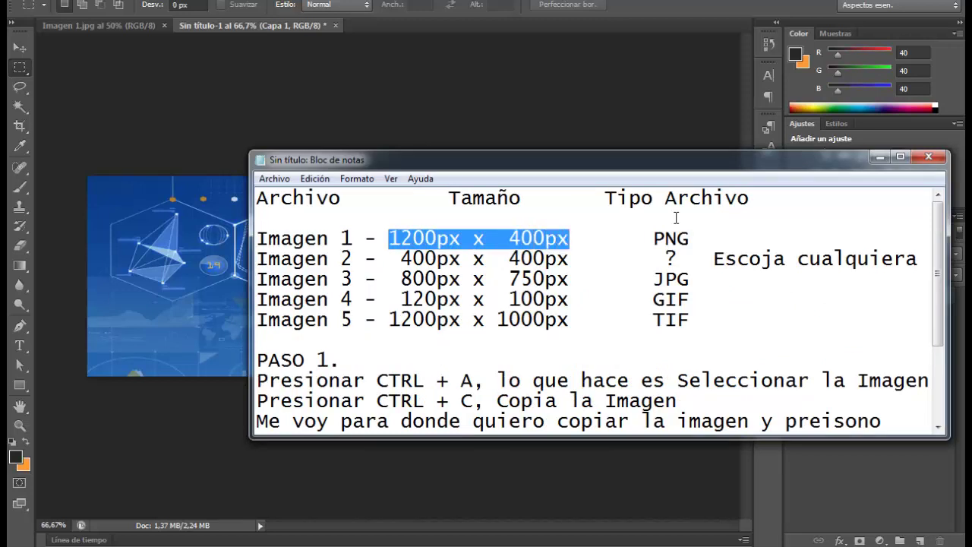
key("ctrl+Right")
key("shift+Right")
key("shift+Right")
key("shift+Right")
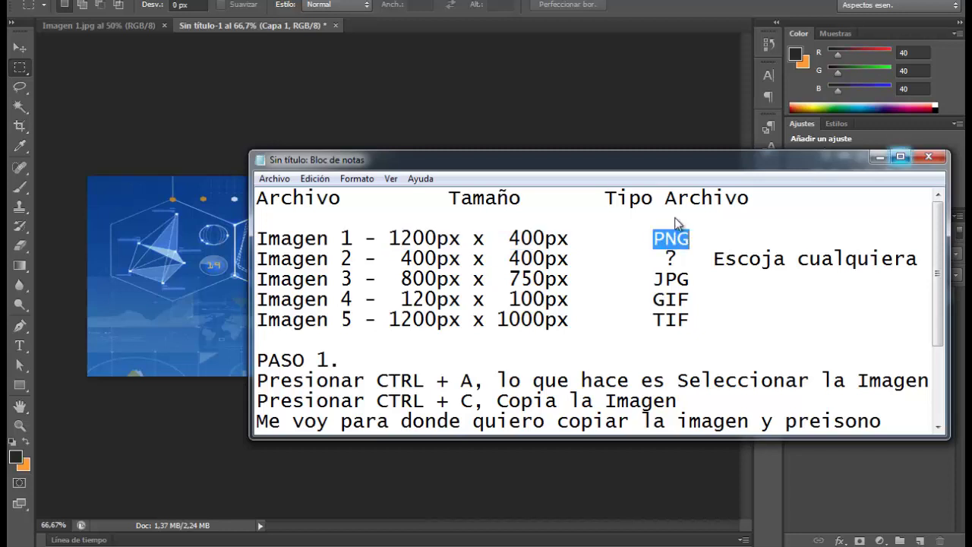
scroll(676, 218, "down", 1)
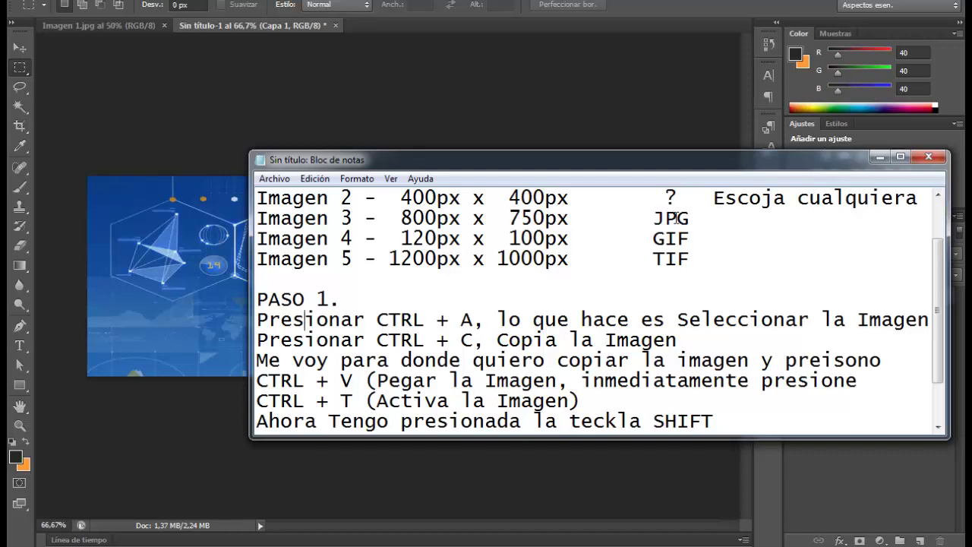
key("alt+Tab")
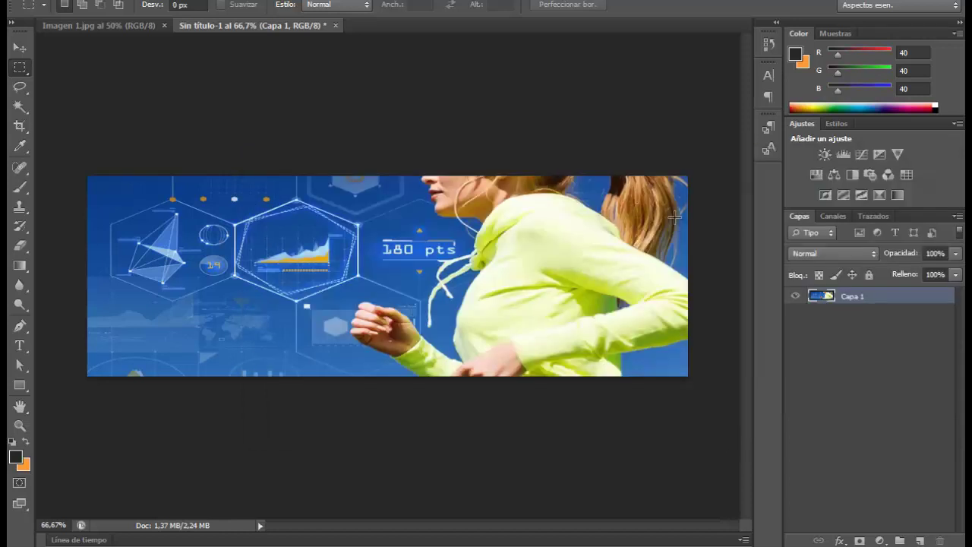
key("alt+a")
key("g")
key("g")
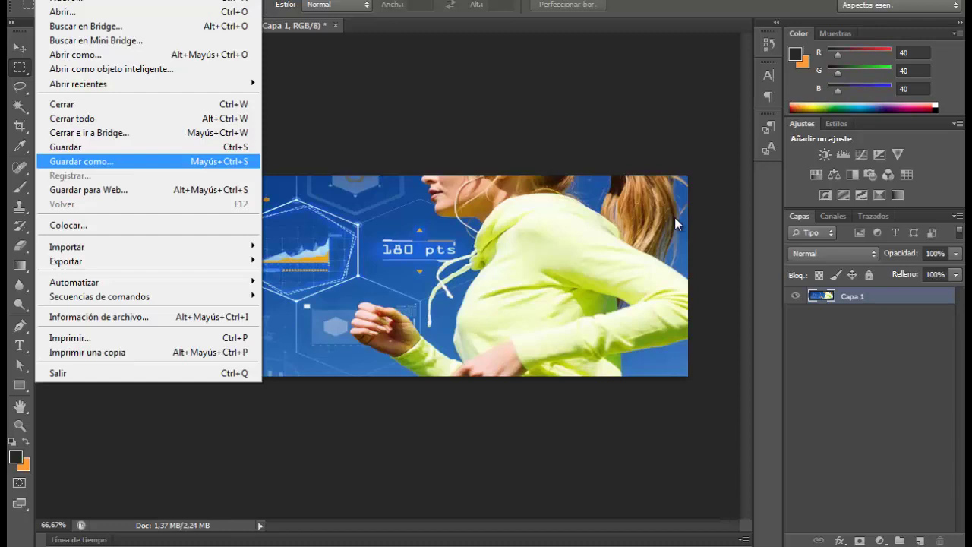
key("Escape")
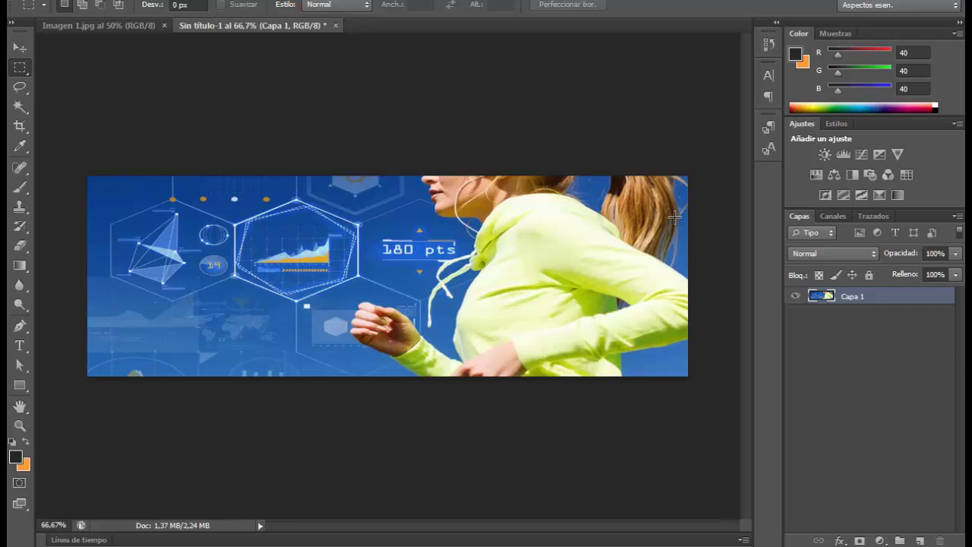
Step: Save the document as "Imagen 1" in Photoshop PSD format in the folder "Mayo 21 Parctica google 10d"
key("alt+a")
key("g")
key("g")
key("Return")
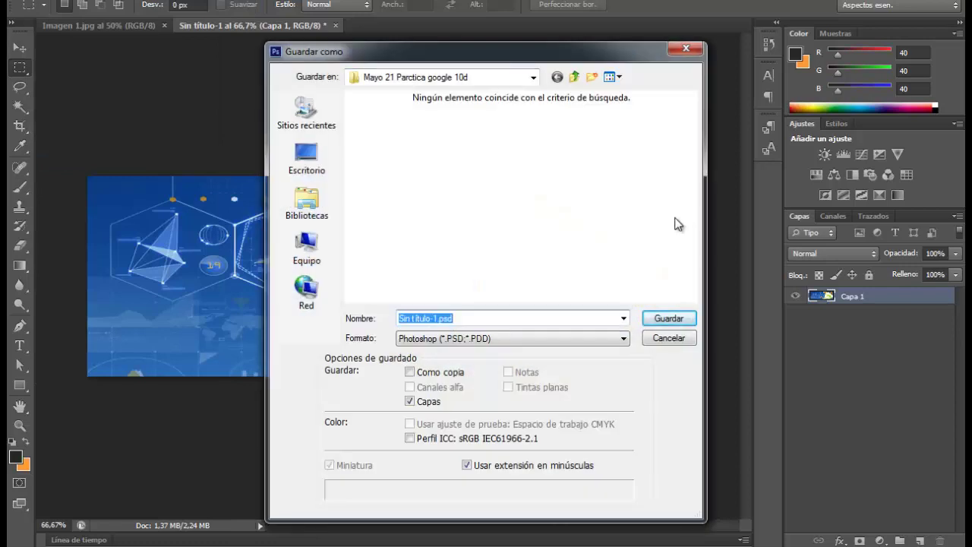
type("Imagen")
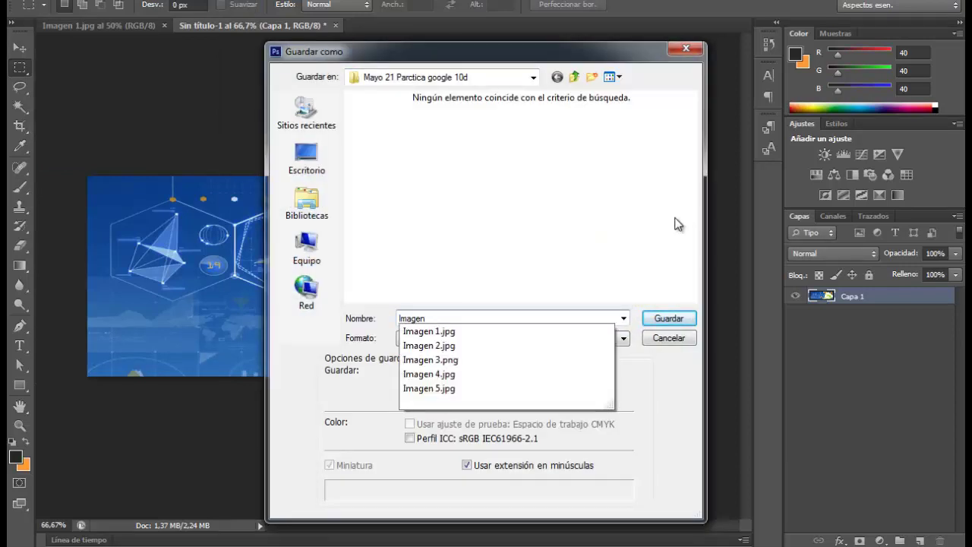
type(" 1")
key("Escape")
key("Return")
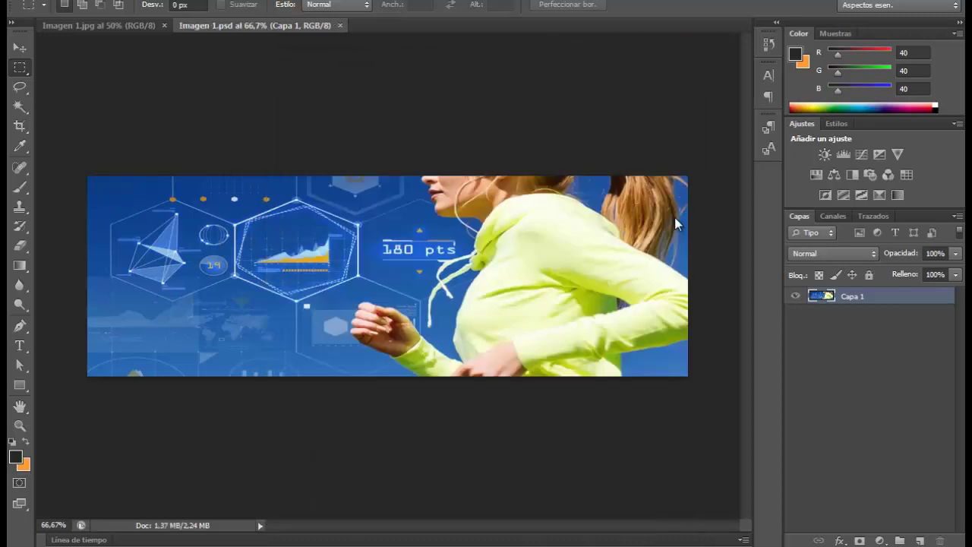
Step: Switch to the practice folder and open Imagen 1.psd with Adobe Photoshop CS6 through the default program chooser
key("alt+Tab")
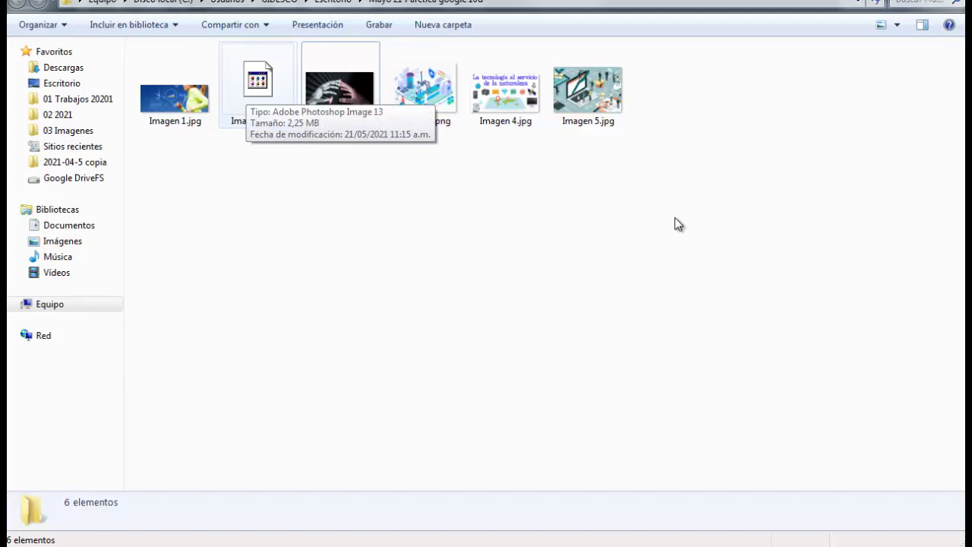
key("shift+F10")
key("Down")
key("Down")
key("Down")
key("Down")
key("Down")
key("Down")
key("Up")
key("Up")
key("Up")
key("Right")
key("Down")
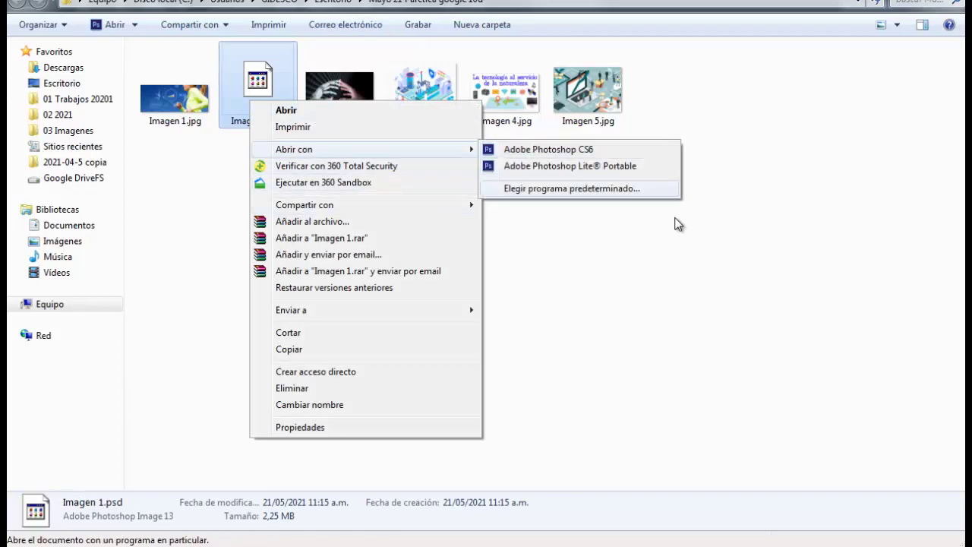
key("Return")
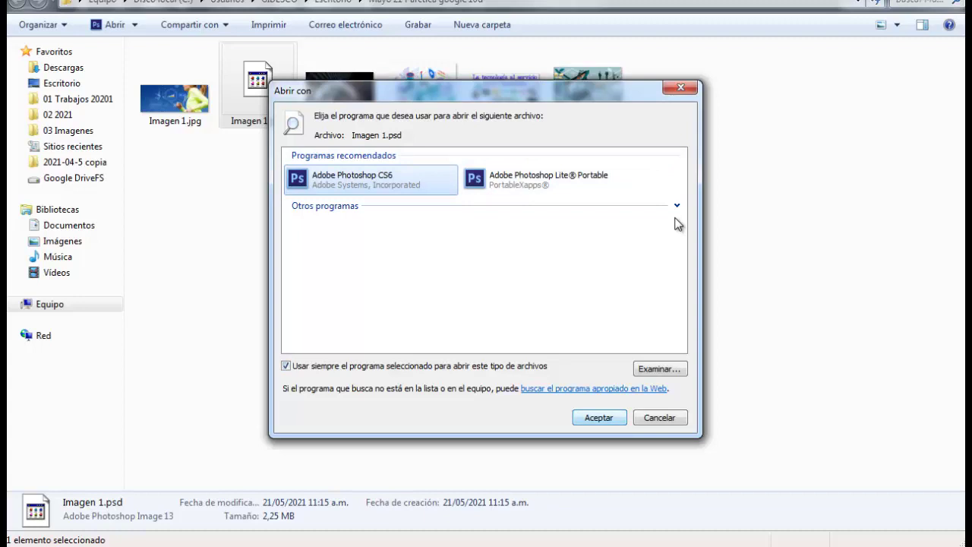
key("shift+Tab")
key("Return")
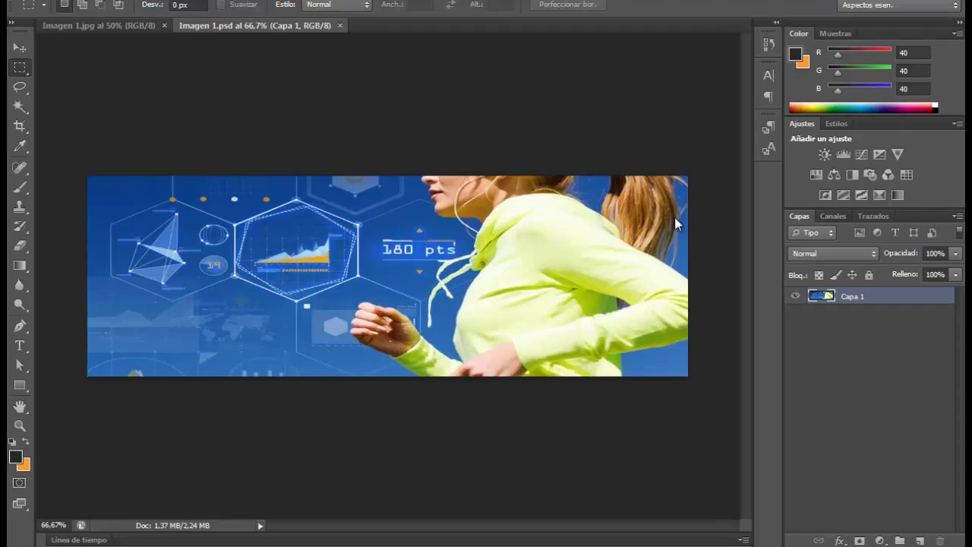
Step: Switch to Notepad and check the file type required for Imagen 1
key("alt+Tab")
key("alt+Tab")
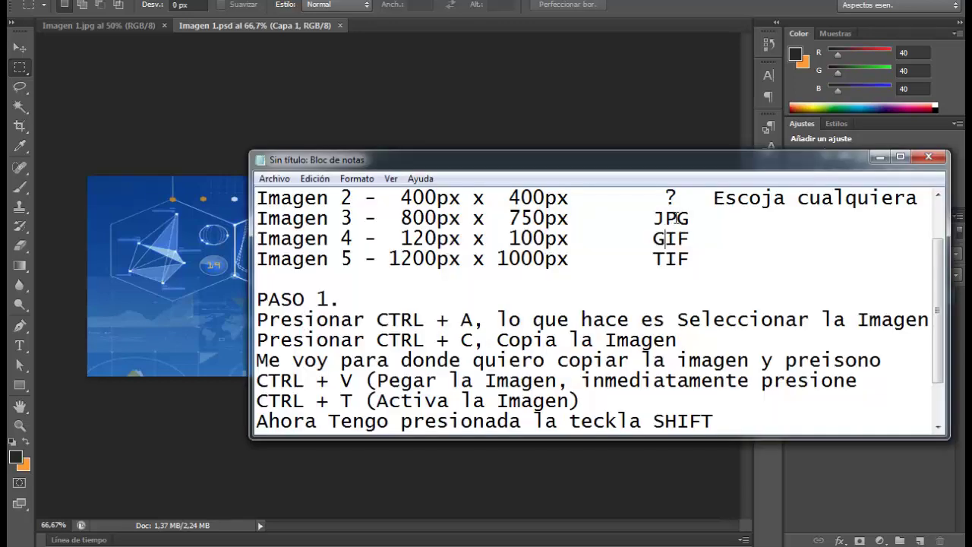
scroll(676, 219, "up", 1)
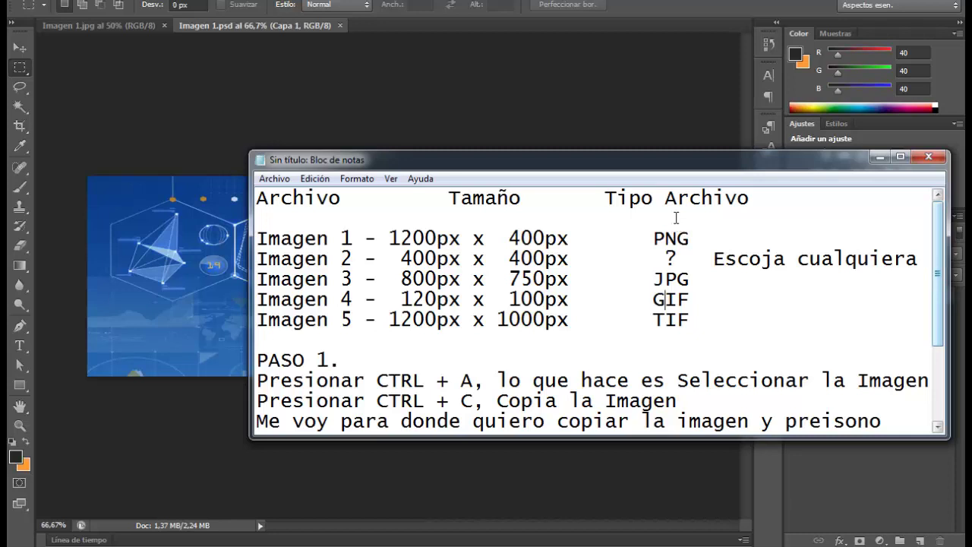
key("Up")
key("Up")
key("Up")
key("Left")
key("shift+Right")
key("shift+Right")
key("shift+Right")
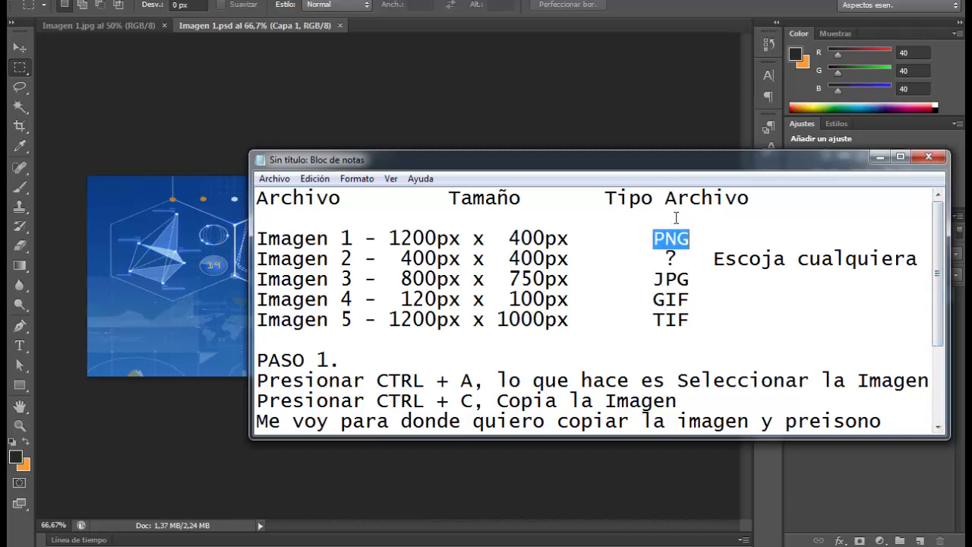
Step: End the last instruction with a period and add the line "Grabo el archivo con formato PSD" below it
key("ctrl+End")
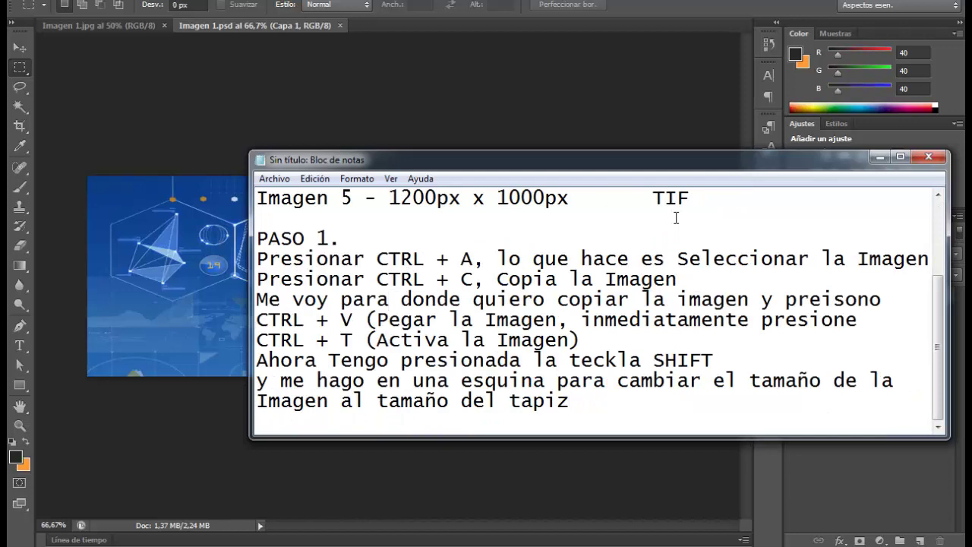
key("Return")
type("Gravo el")
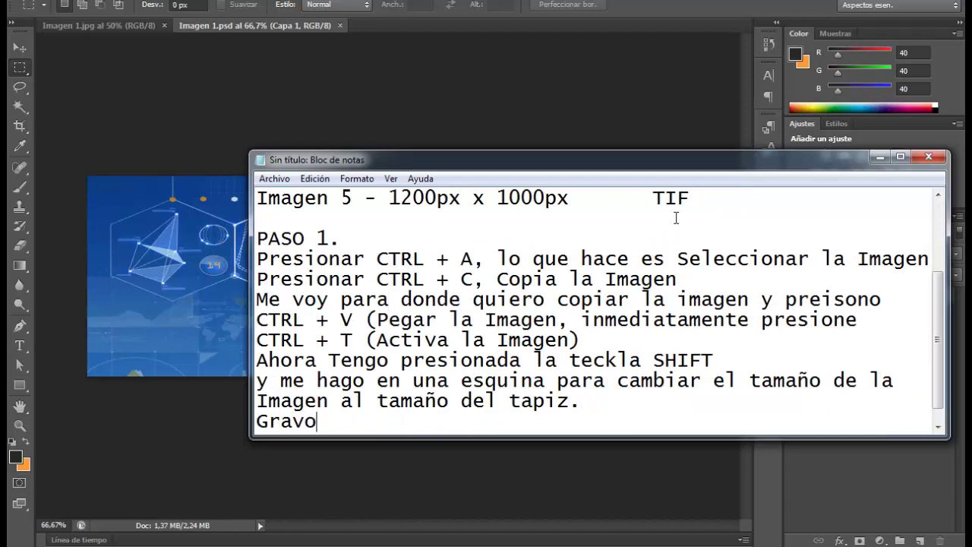
key("BackSpace")
key("BackSpace")
key("BackSpace")
key("BackSpace")
key("BackSpace")
key("BackSpace")
type("bo a")
key("BackSpace")
type("el acr")
key("BackSpace")
key("BackSpace")
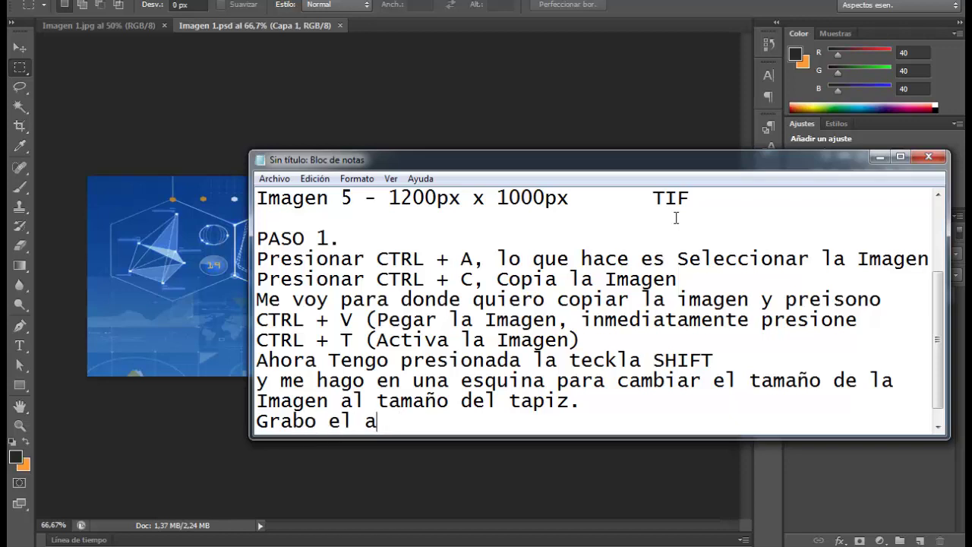
type("rchivo con formato ")
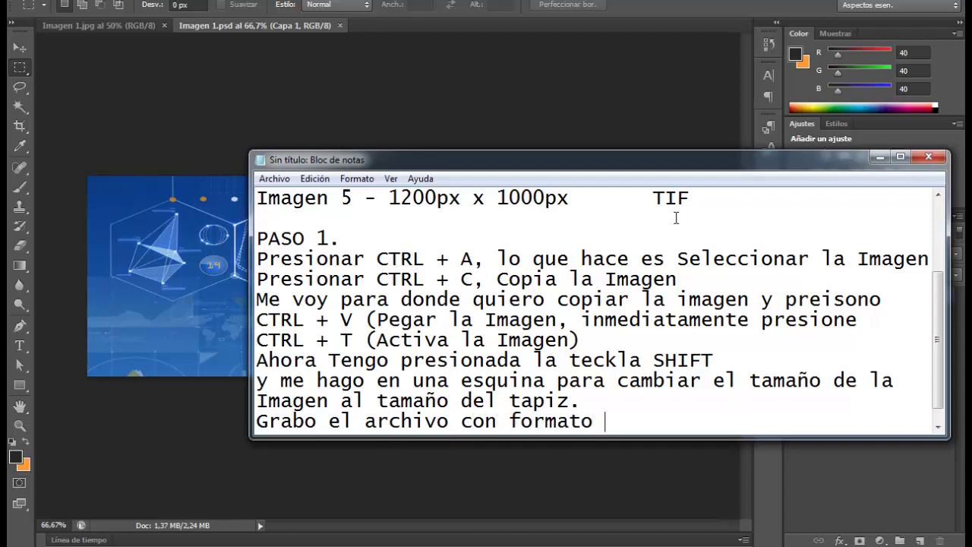
type("PSD")
key("Return")
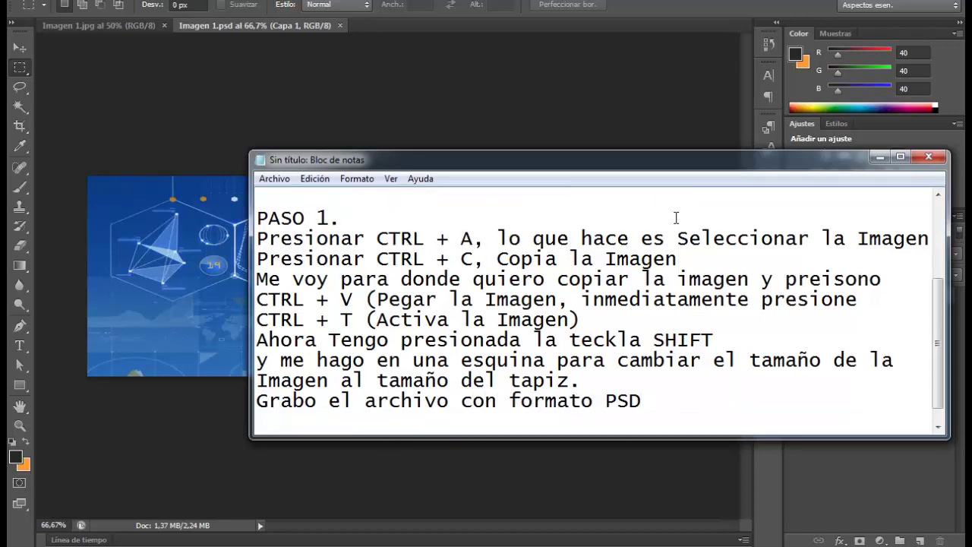
Step: Add the instruction "Guardar para WEb y selecciono la extensión deseada" as the last line of the notes
type("Guardar para WEb y elijo est")
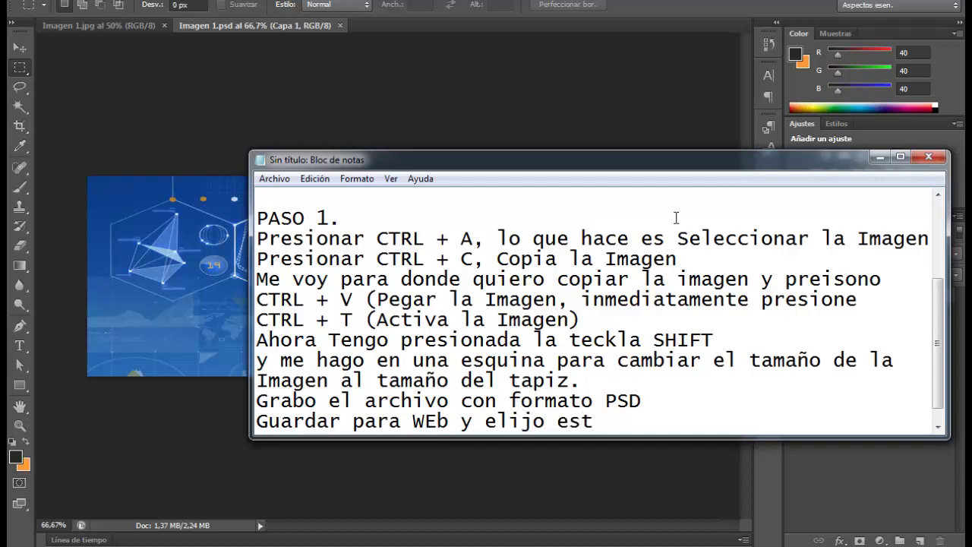
key("BackSpace")
key("BackSpace")
key("BackSpace")
key("BackSpace")
key("BackSpace")
key("BackSpace")
key("BackSpace")
key("BackSpace")
key("BackSpace")
type("selecciono la extension deseada")
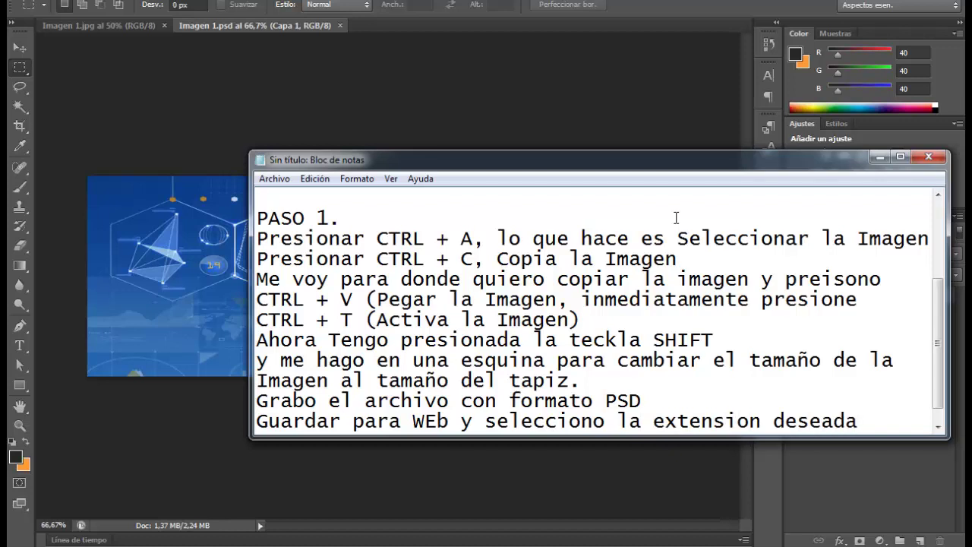
key("Left")
key("Left")
key("Left")
key("Left")
key("Left")
key("Left")
key("Left")
key("Left")
key("Left")
key("Left")
type("ò")
key("Delete")
key("BackSpace")
type("ó")
Step: Switch to Photoshop and start Save for Web on Imagen 1.psd
key("alt+Tab")
key("alt+a")
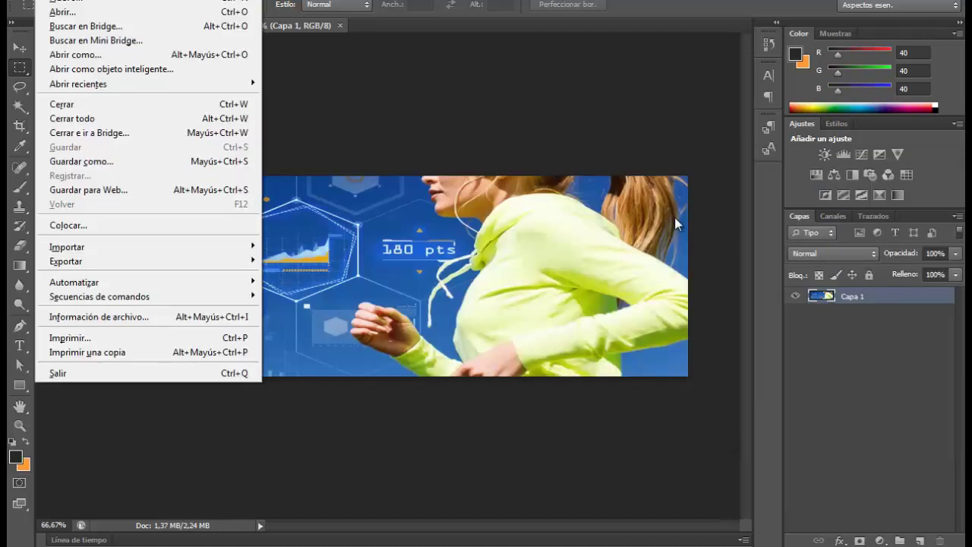
key("w")
key("Return")
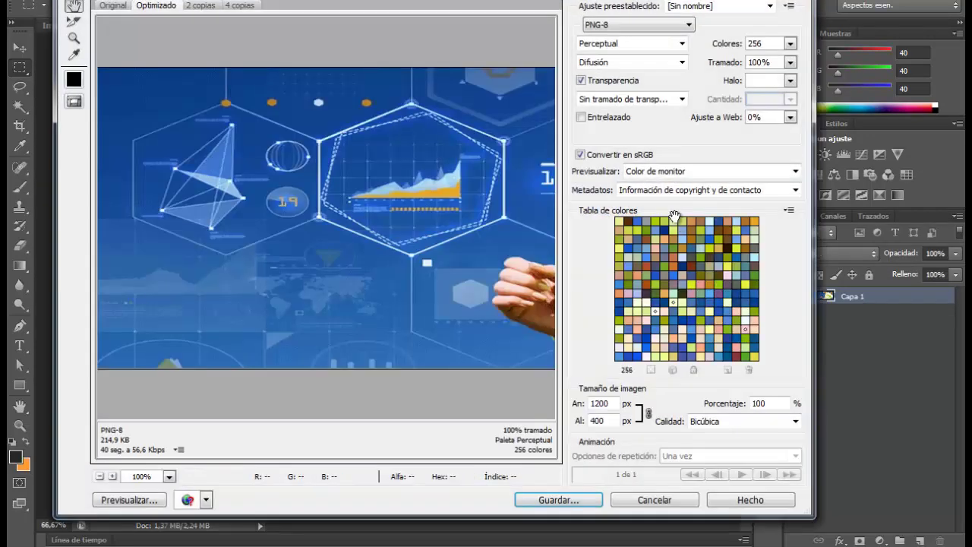
Step: Review the file formats available for the web export
key("alt+Down")
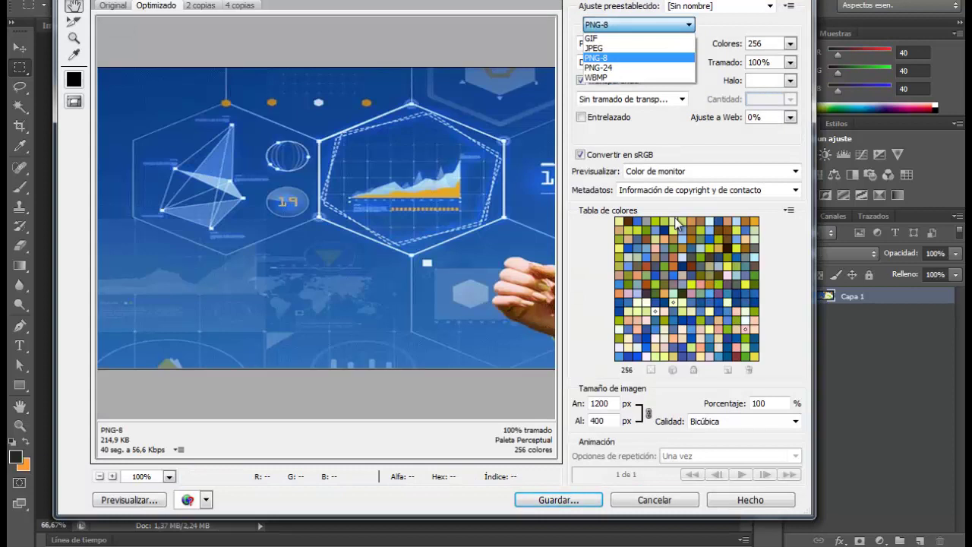
key("Up")
key("Down")
key("Down")
key("Down")
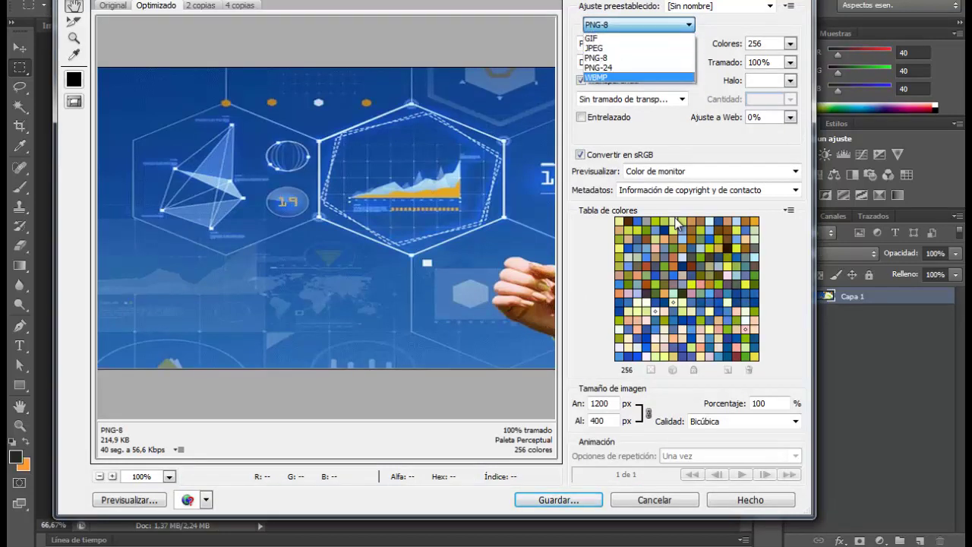
key("Up")
key("Up")
key("Up")
key("Up")
key("Down")
key("Down")
key("Down")
key("Down")
key("Up")
key("Up")
key("Up")
key("Down")
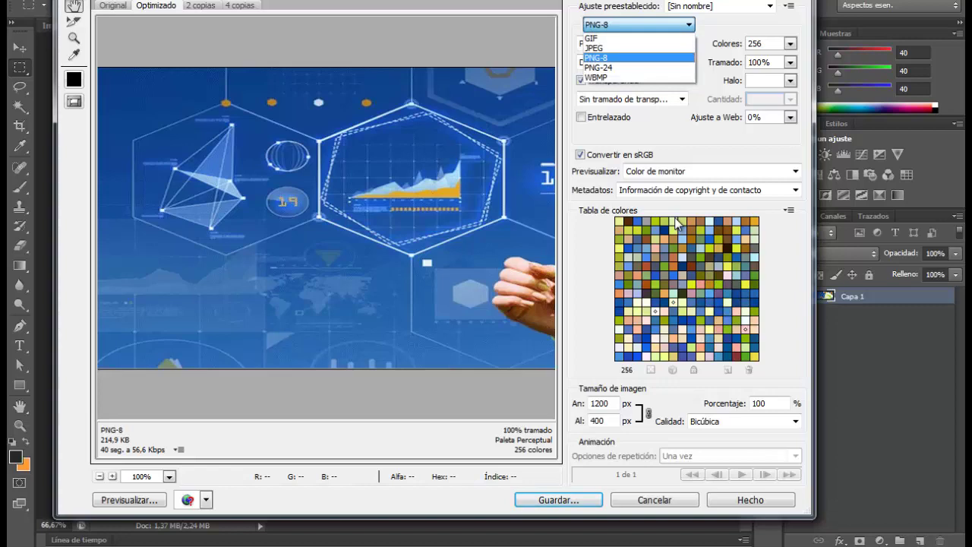
Step: In Notepad, replace the file type of Imagen 5 with PNG-24
key("alt+Tab")
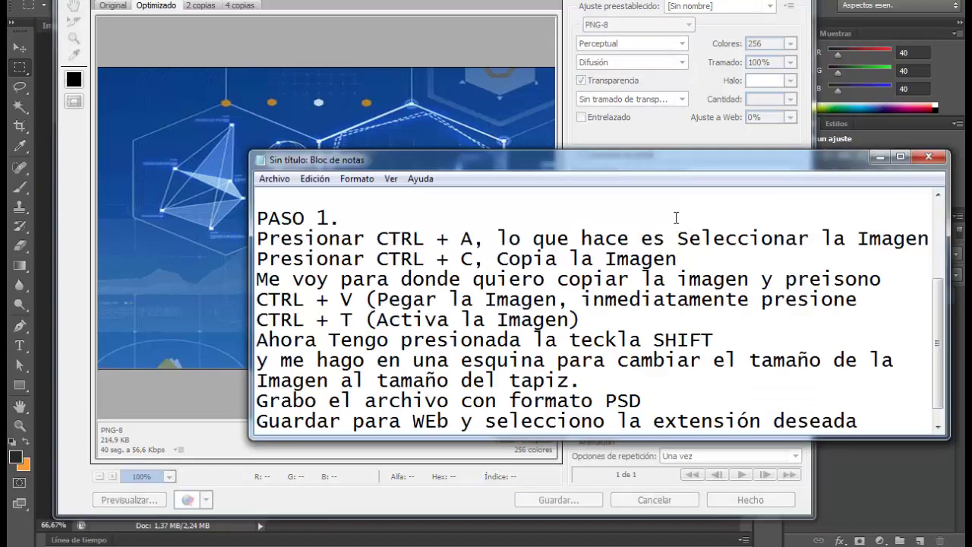
scroll(676, 218, "up", 3)
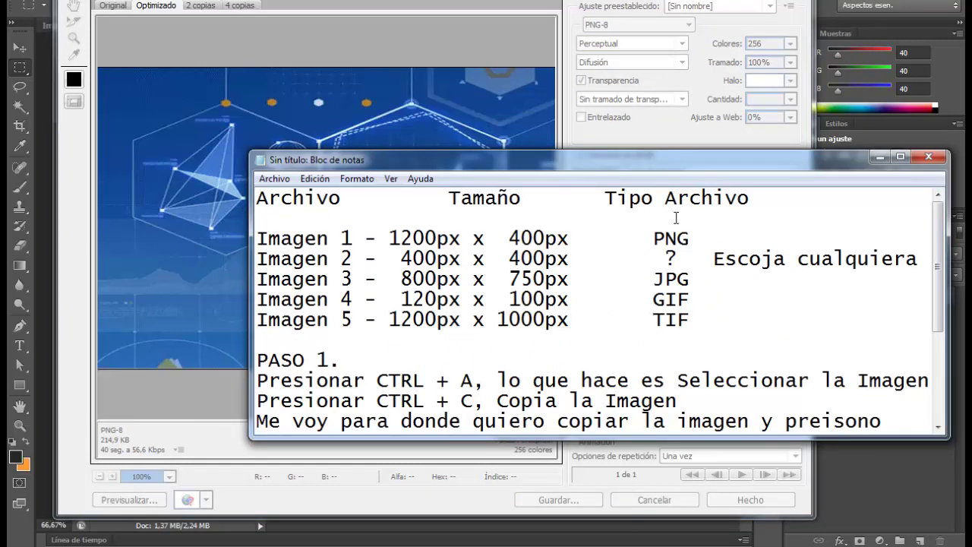
key("Delete")
key("Delete")
key("Delete")
type("png-")
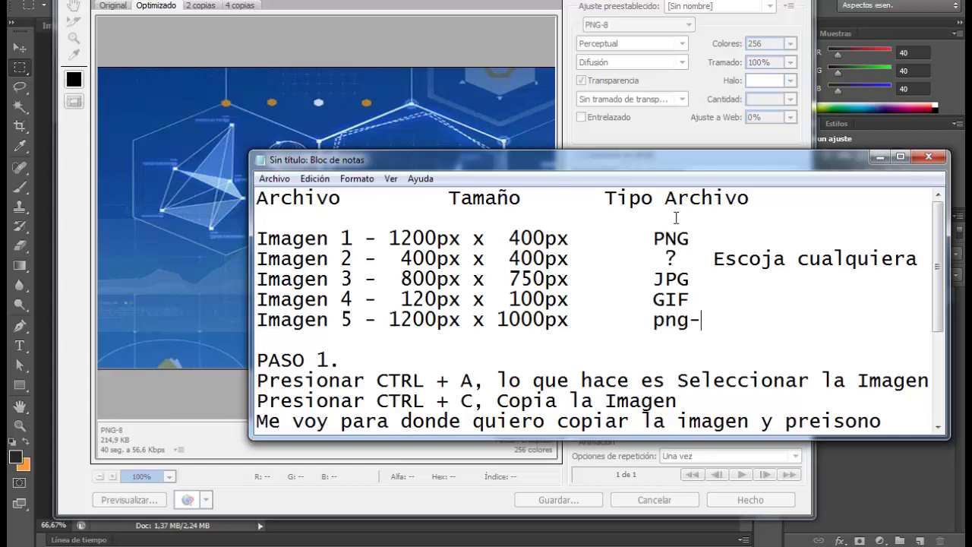
key("BackSpace")
key("BackSpace")
key("BackSpace")
key("BackSpace")
type("PNG-24")
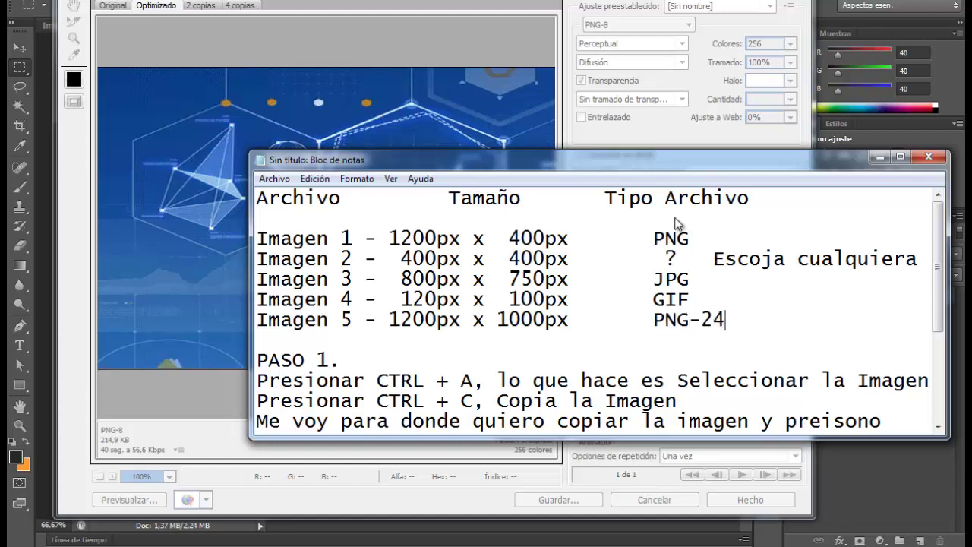
Step: Return to Photoshop and check the web export formats again for the PNG variants
key("alt+Tab")
key("alt+Down")
key("Down")
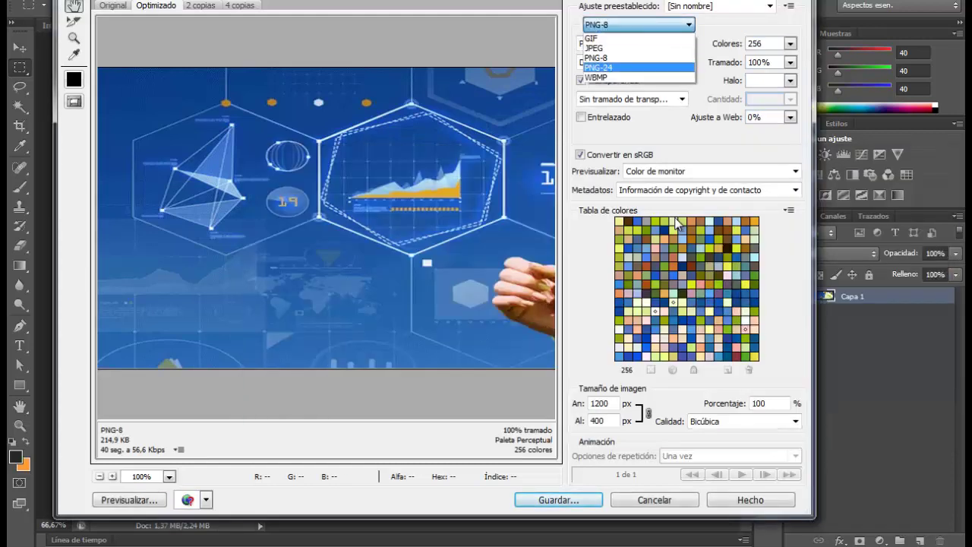
key("Down")
key("Up")
key("Up")
key("Up")
key("Up")
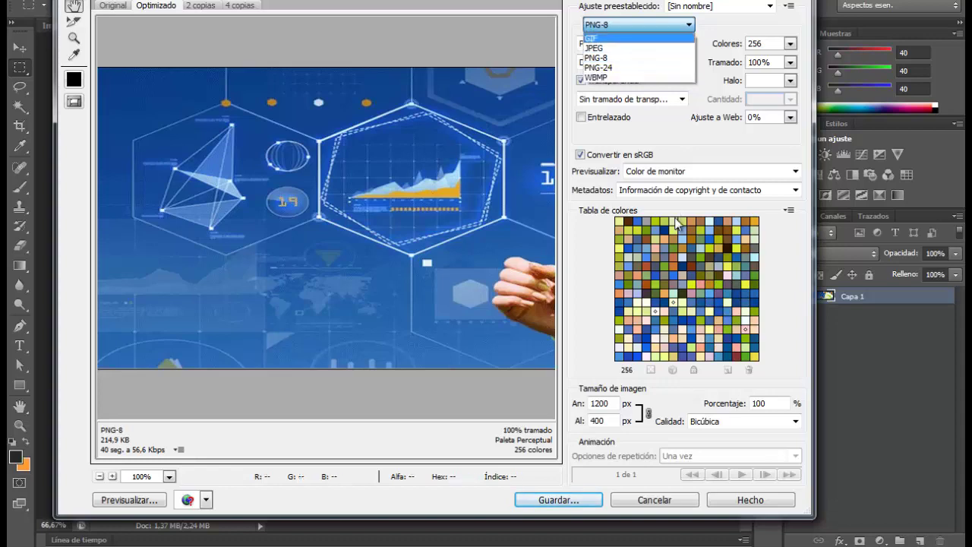
key("Down")
key("Down")
key("Down")
key("Up")
key("Down")
Step: Change Imagen 1's file type to PNG-8 in Notepad and return to Photoshop's web export
key("alt+Tab")
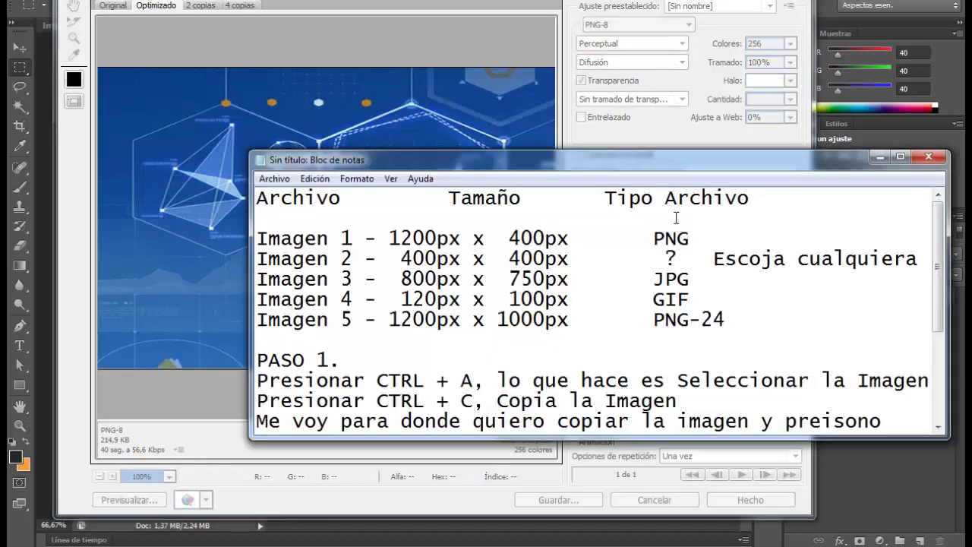
type("-8")
key("alt+Tab")
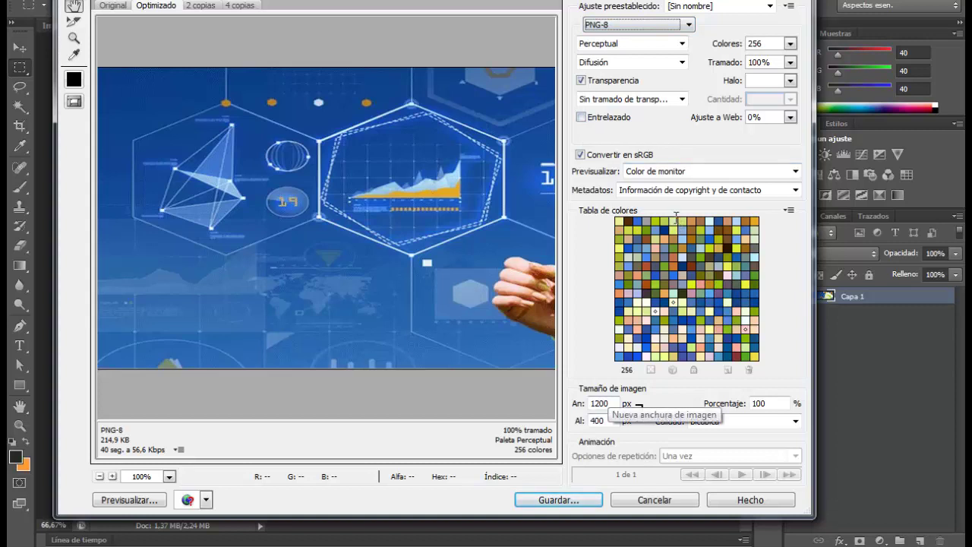
Step: Compare the web export's width and height with the size required for Imagen 1 in Notepad
key("Tab")
key("Tab")
key("Tab")
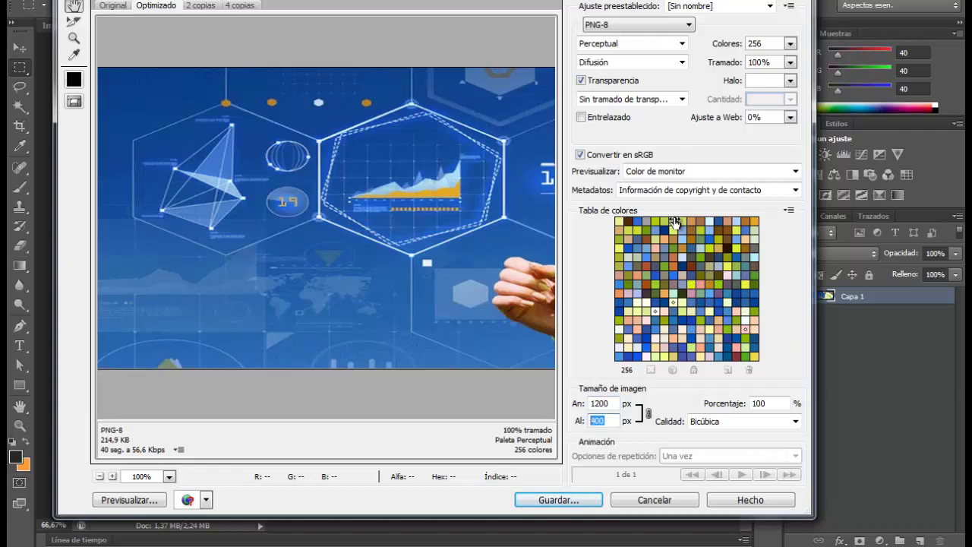
key("alt+Tab")
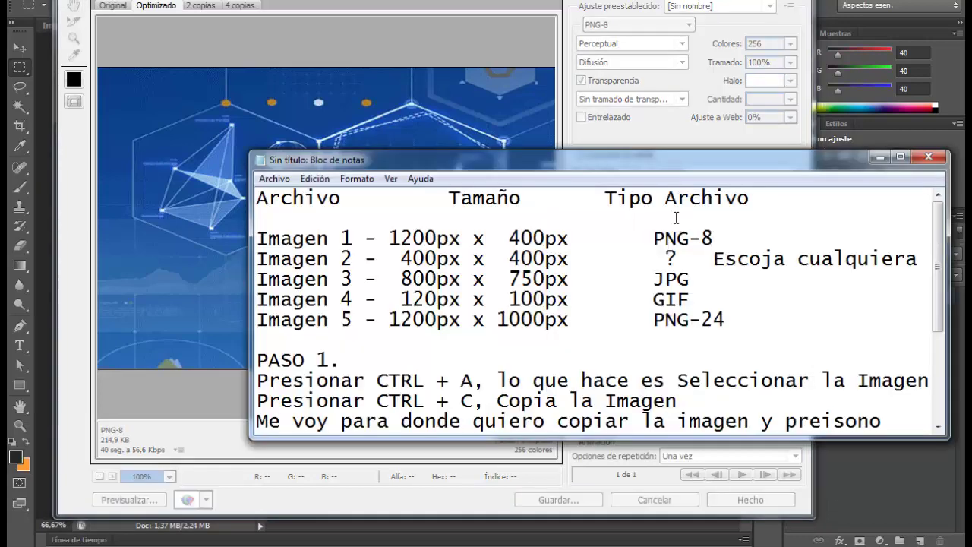
key("Home")
key("ctrl+Right")
key("ctrl+Right")
key("ctrl+Right")
key("shift+Right")
key("shift+Right")
key("shift+Right")
key("shift+Right")
key("shift+Right")
key("shift+Right")
key("shift+Right")
key("shift+Right")
key("shift+Right")
key("shift+Right")
key("shift+Right")
key("shift+Right")
key("shift+Right")
key("shift+Right")
key("shift+Right")
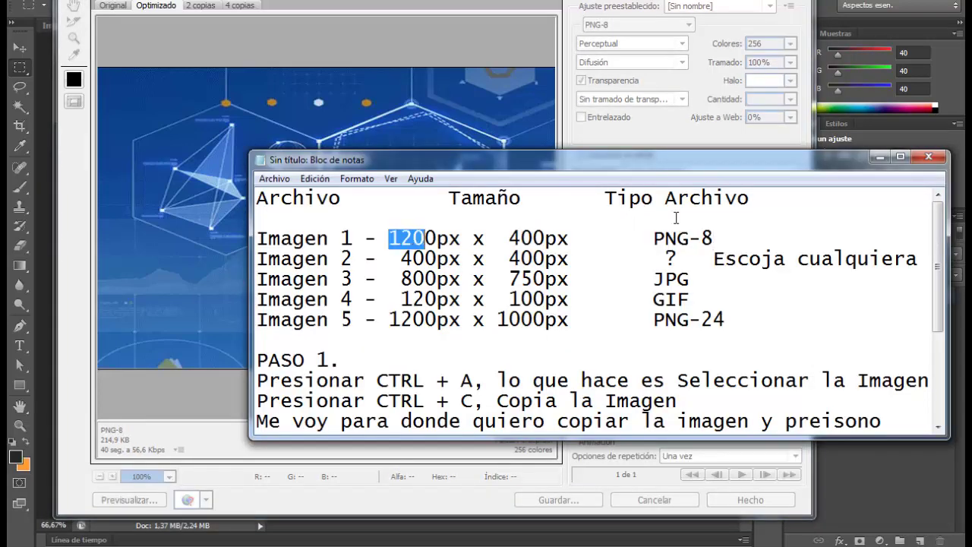
key("alt+Tab")
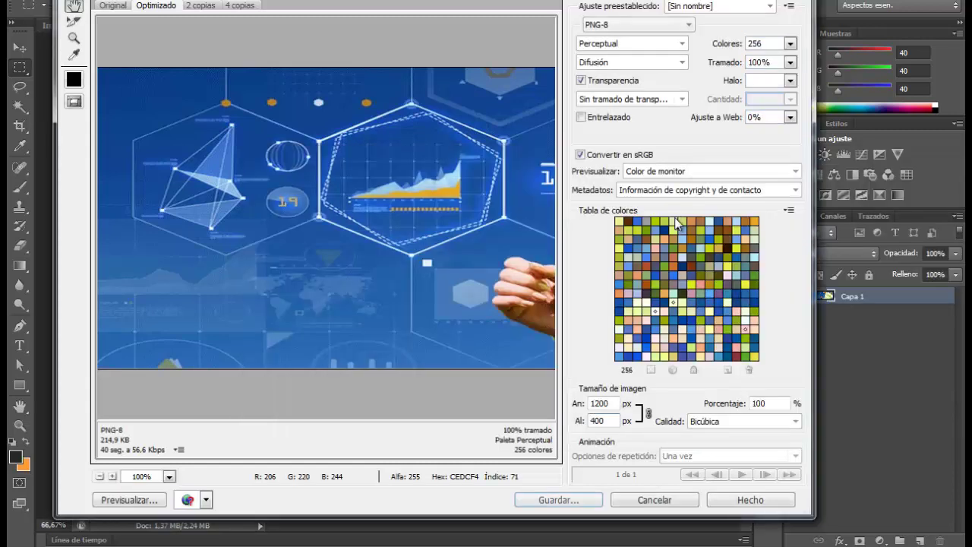
left_click(610, 403)
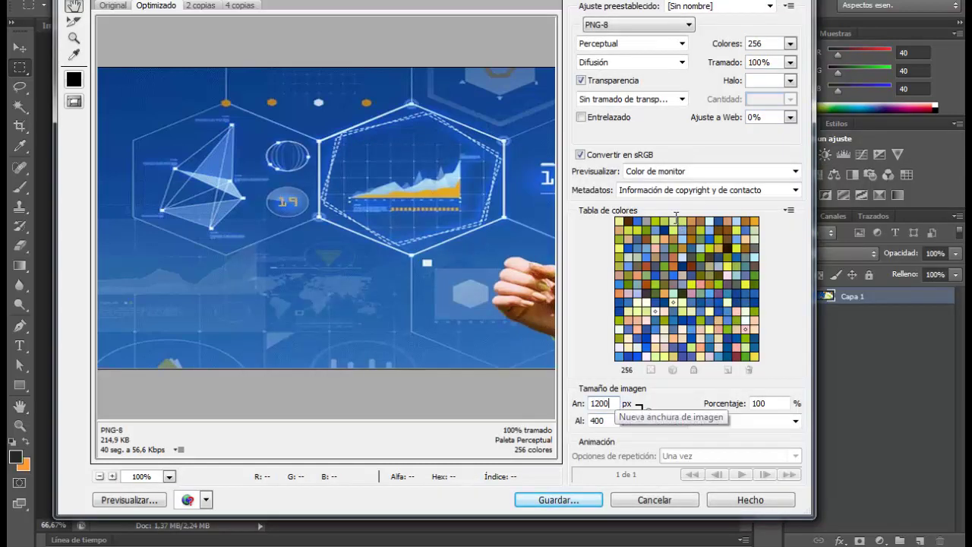
key("ctrl+a")
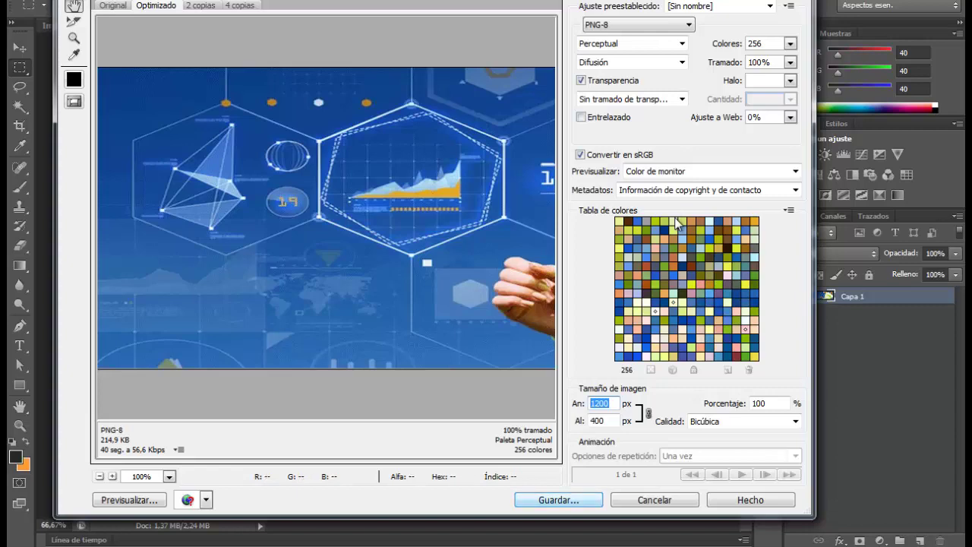
Step: Save the PNG-8 web export as Imagen-1.png in the desktop folder Mayo 21 Parctica google 10d
key("Return")
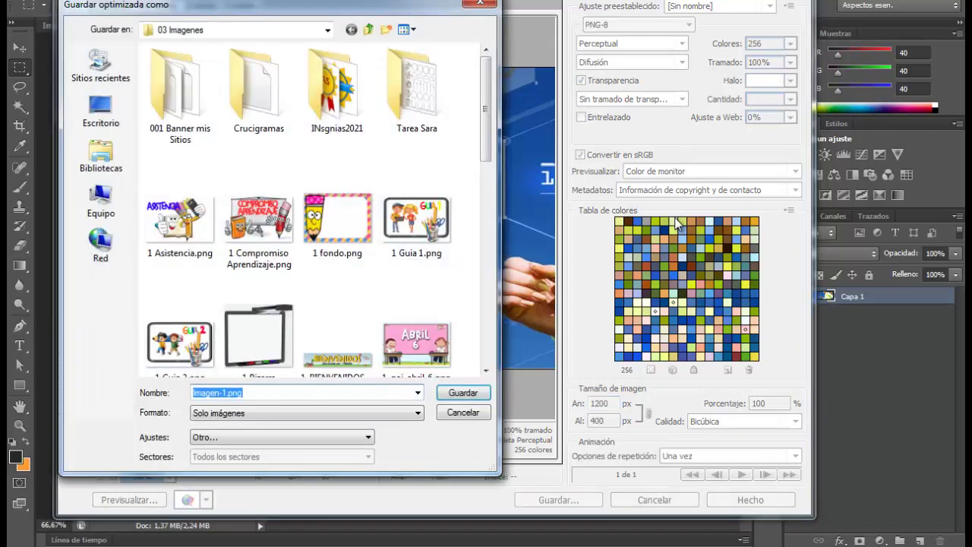
left_click(101, 155)
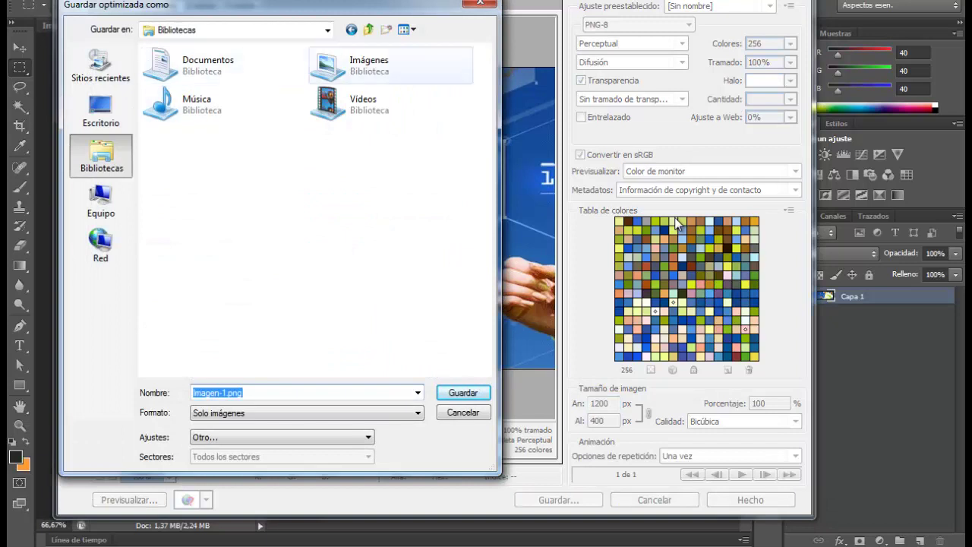
left_click(101, 110)
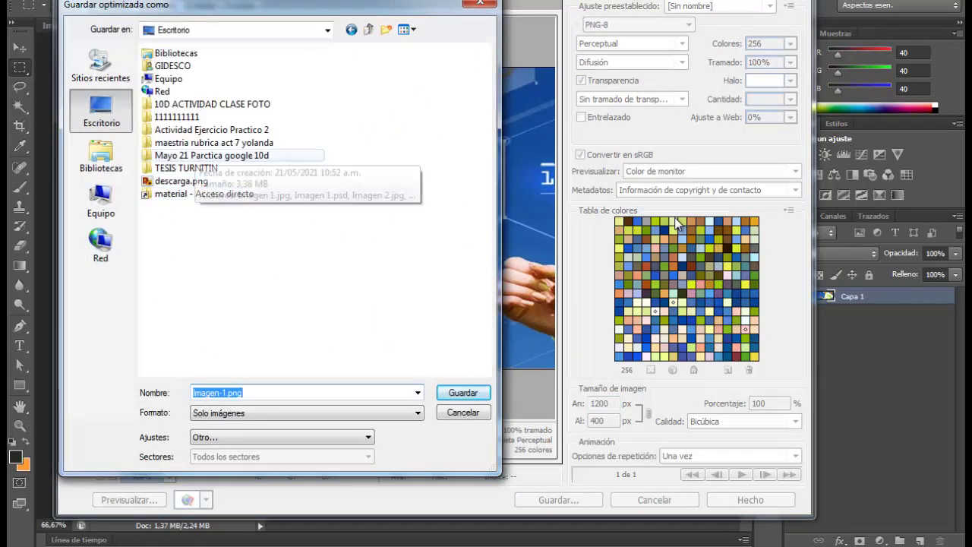
double_click(211, 155)
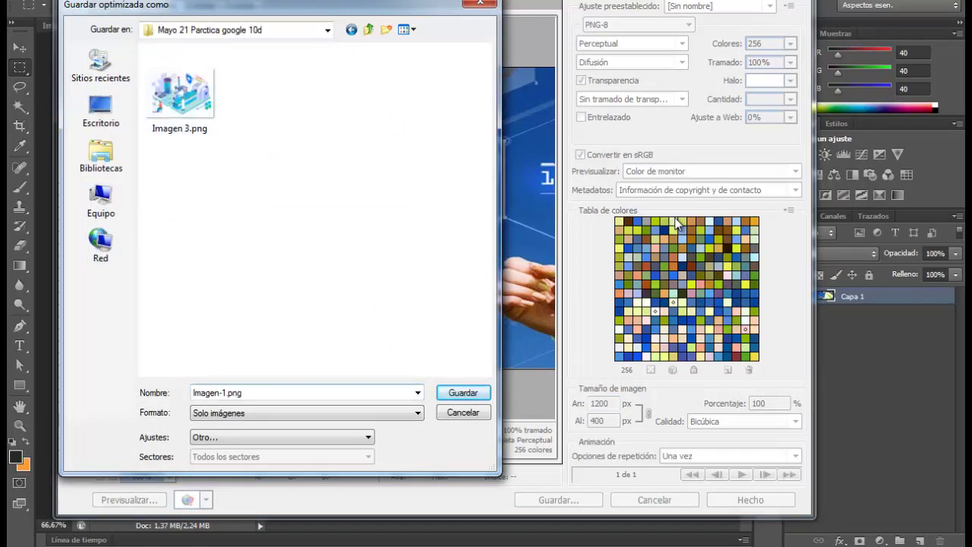
key("Return")
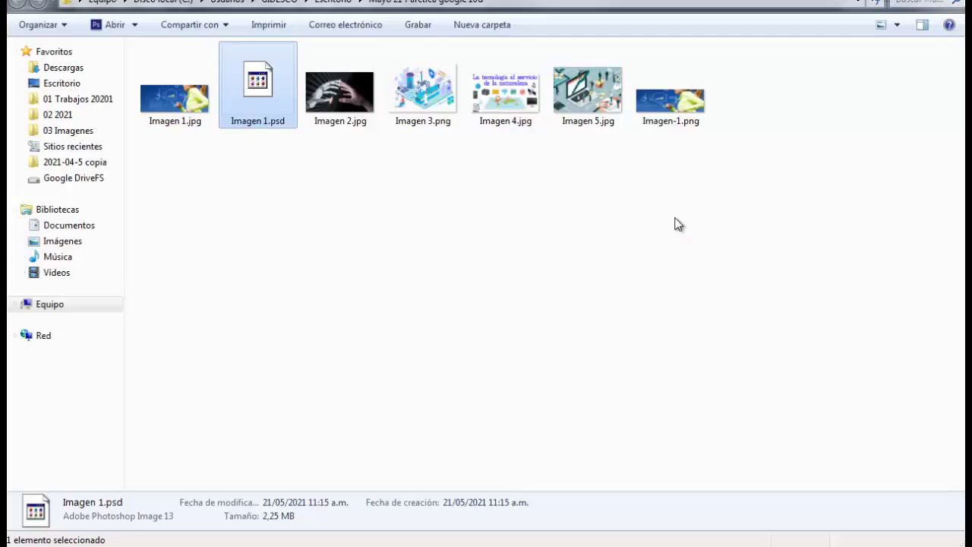
Step: Refresh the image folder in the file explorer and rename Imagen 1.jpg as Imagen-1.jpg
left_click(678, 224)
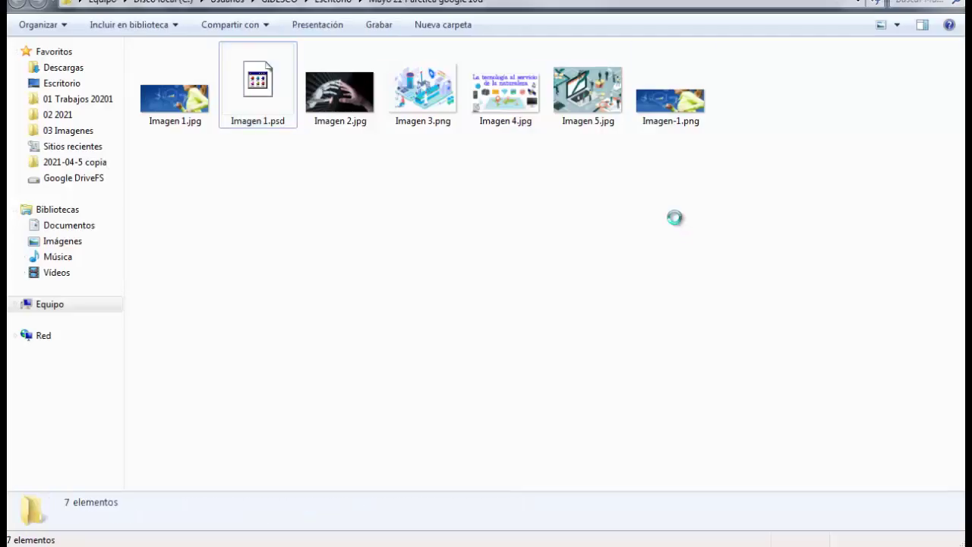
right_click(677, 224)
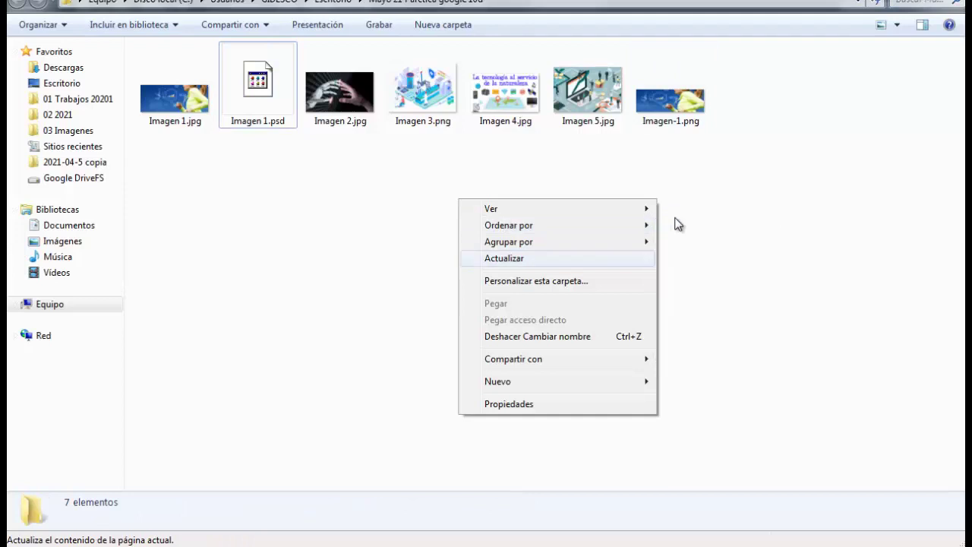
key("Return")
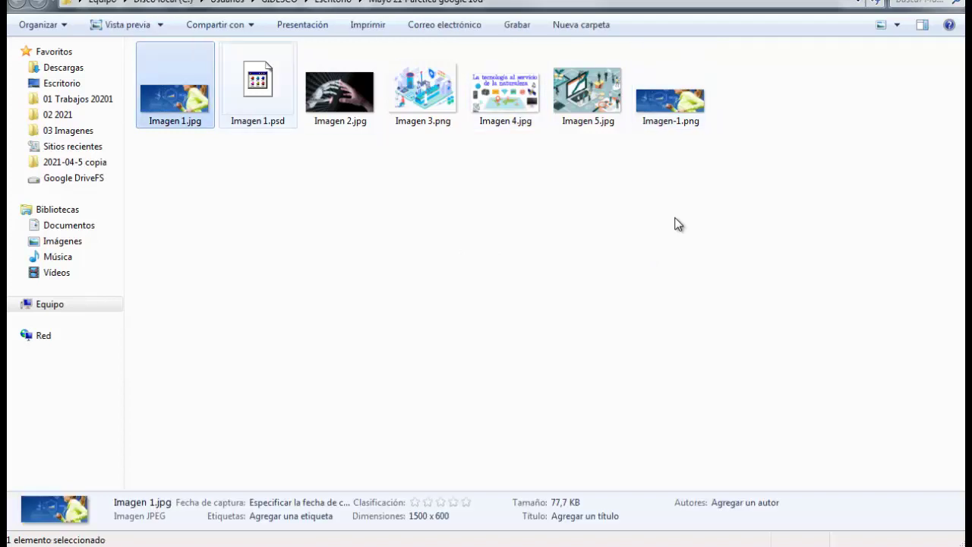
key("F2")
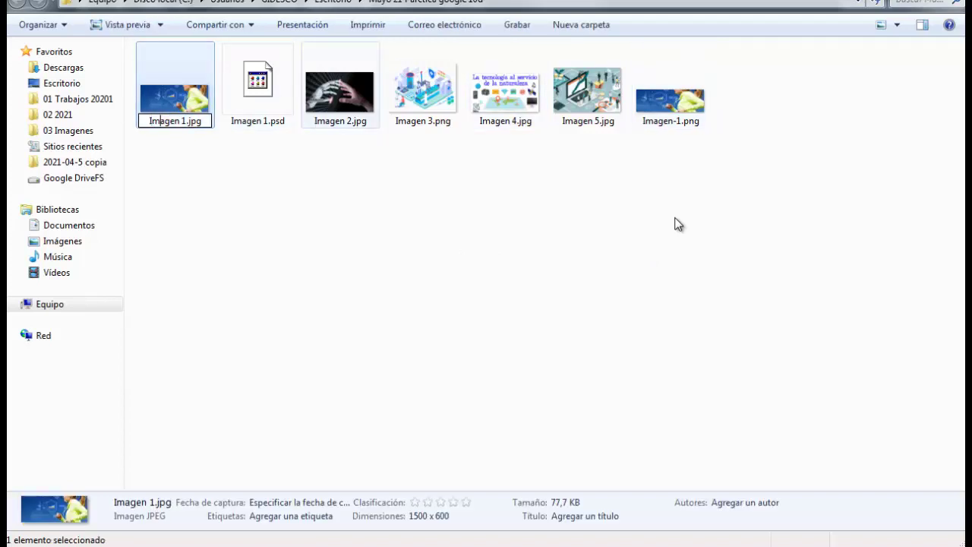
type("-")
key("Delete")
key("Return")
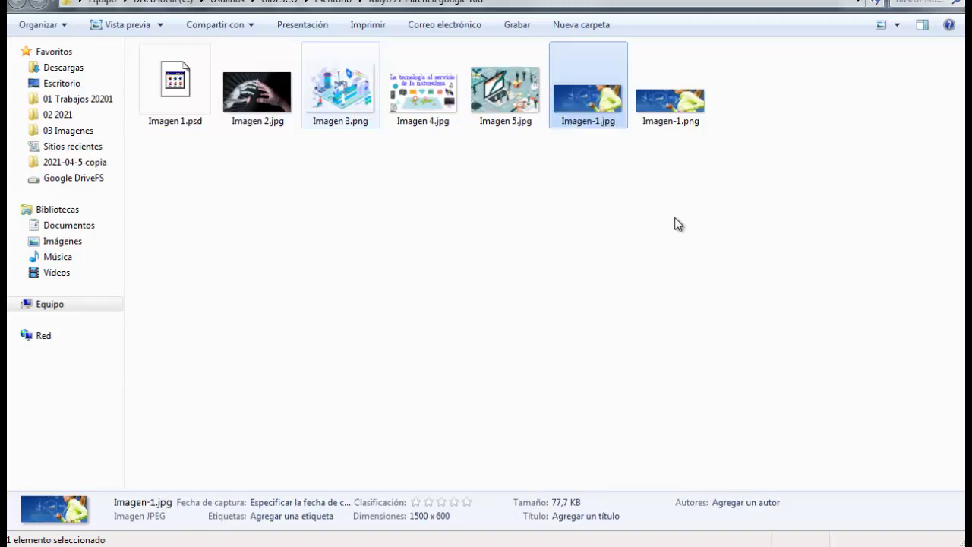
Step: Rename Imagen 2.jpg as Imagen-2.jpg, replacing the space with a hyphen
key("Left")
key("Left")
key("Left")
key("Left")
key("F2")
key("Right")
key("Left")
key("Left")
type("-")
key("Delete")
key("Return")
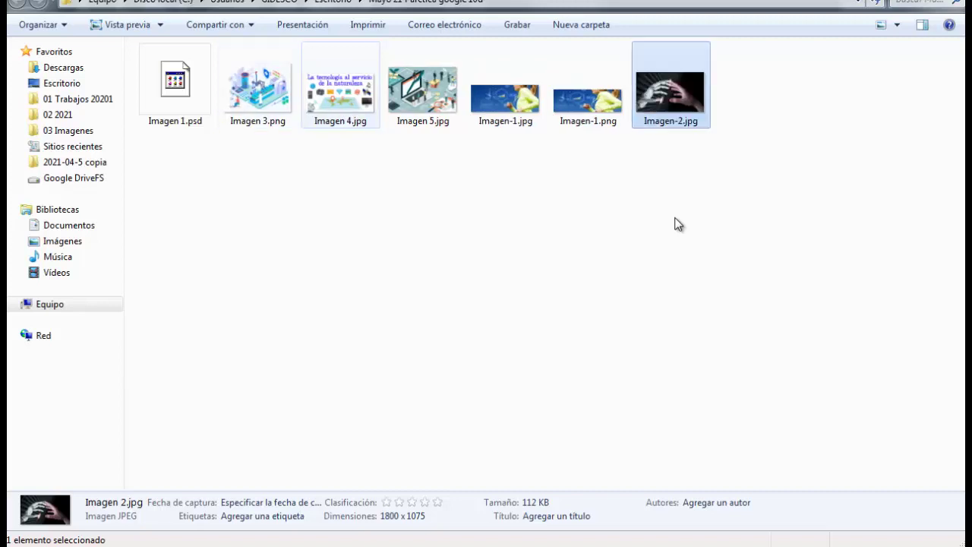
Step: Rename Imagen 3.png as Imagen-3.png, replacing the space with a hyphen
key("Left")
key("Left")
key("Left")
key("Left")
key("Left")
key("F2")
key("Right")
key("Left")
key("Left")
type("-")
key("Delete")
key("Return")
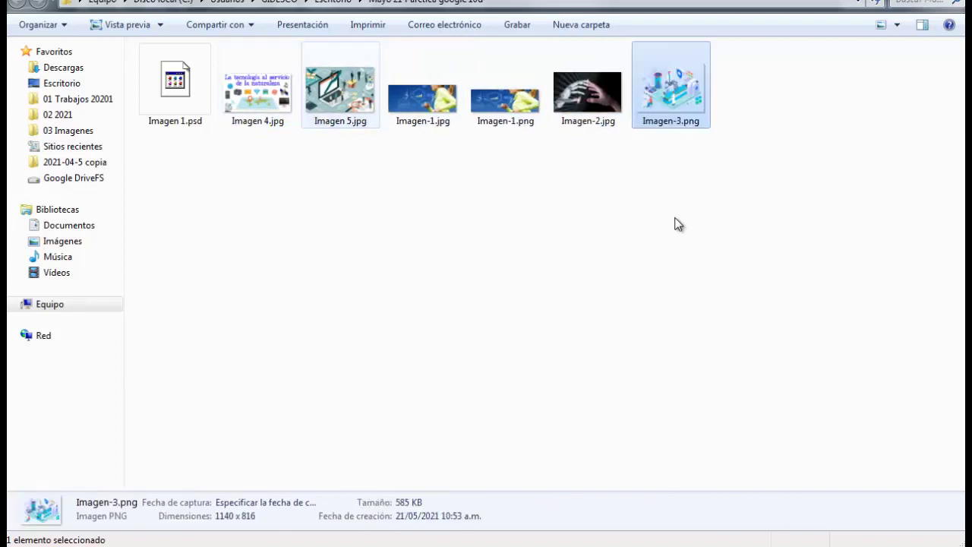
Step: Rename Imagen 4.jpg as Imagen-4.jpg, replacing the space with a hyphen
key("Left")
key("Left")
key("Left")
key("Left")
key("Left")
key("F2")
key("Right")
key("Left")
key("Left")
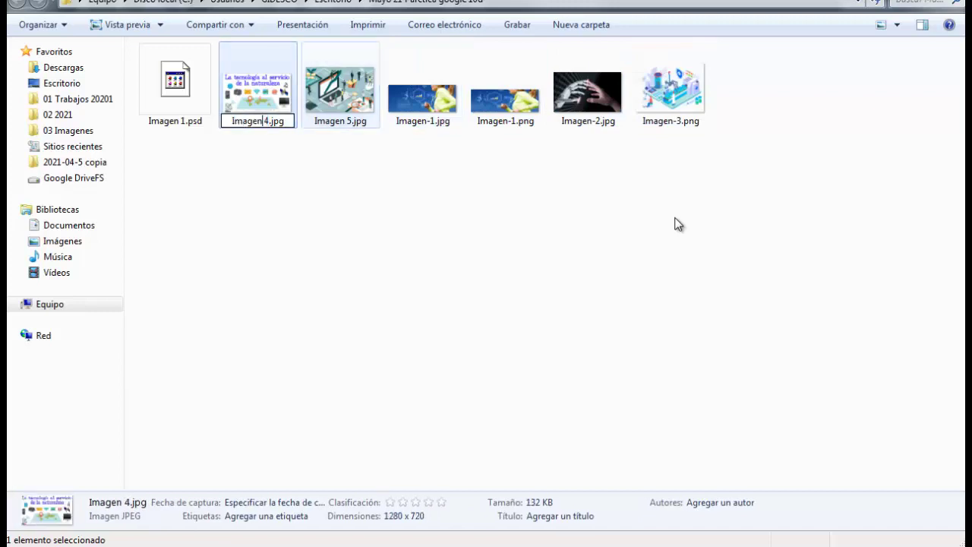
type("-")
key("Delete")
key("Return")
Step: Rename Imagen 5.jpg as Imagen-5.jpg, replacing the space with a hyphen
key("Left")
key("Left")
key("Left")
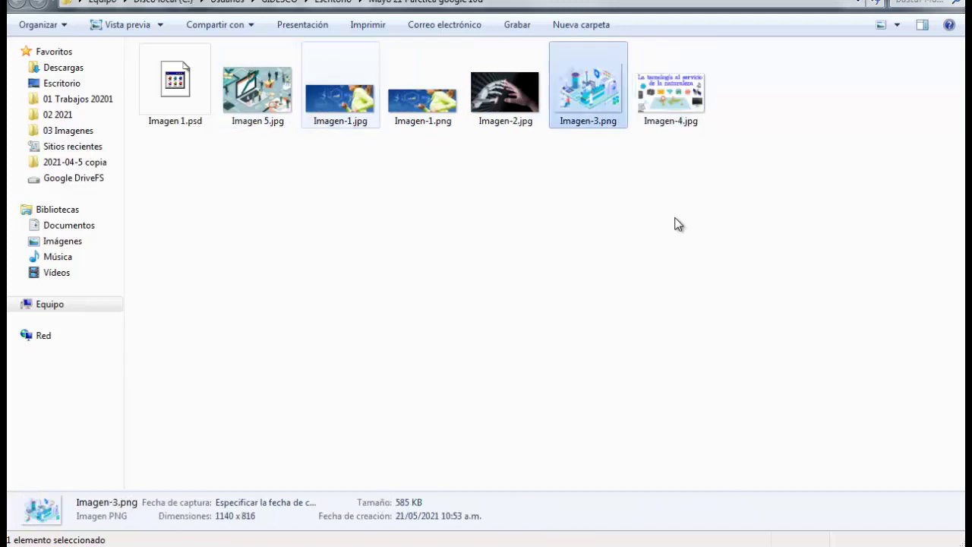
key("Left")
key("Left")
key("F2")
key("Right")
key("Left")
key("Left")
type("-")
key("Delete")
key("Return")
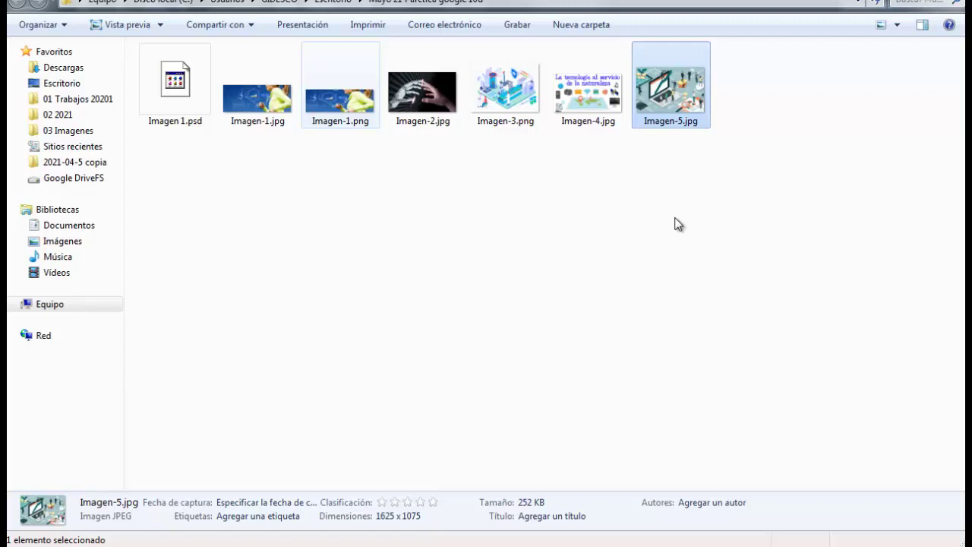
Step: Compare the dimensions and file size of Imagen-1.jpg with those of the exported Imagen-1.png
key("ctrl+Right")
key("ctrl+Left")
key("ctrl+Left")
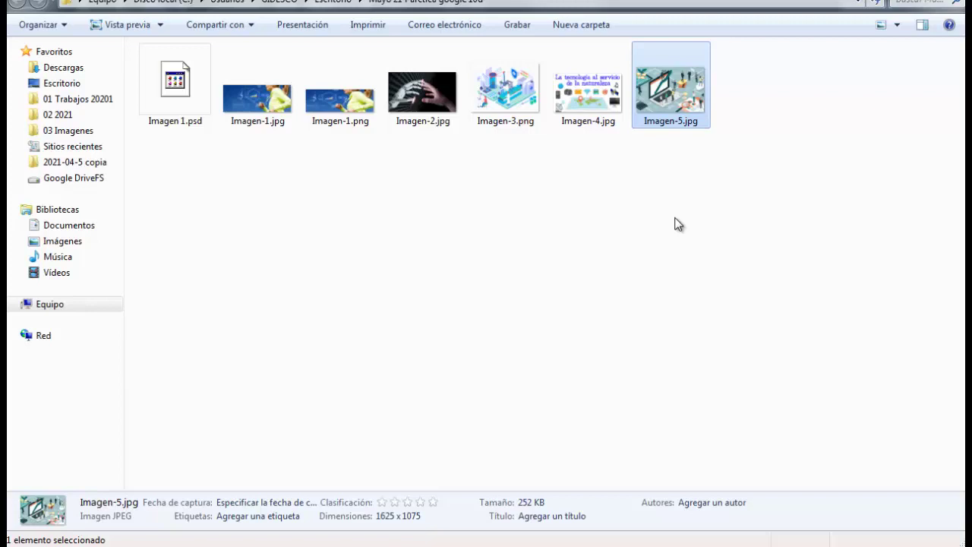
key("space")
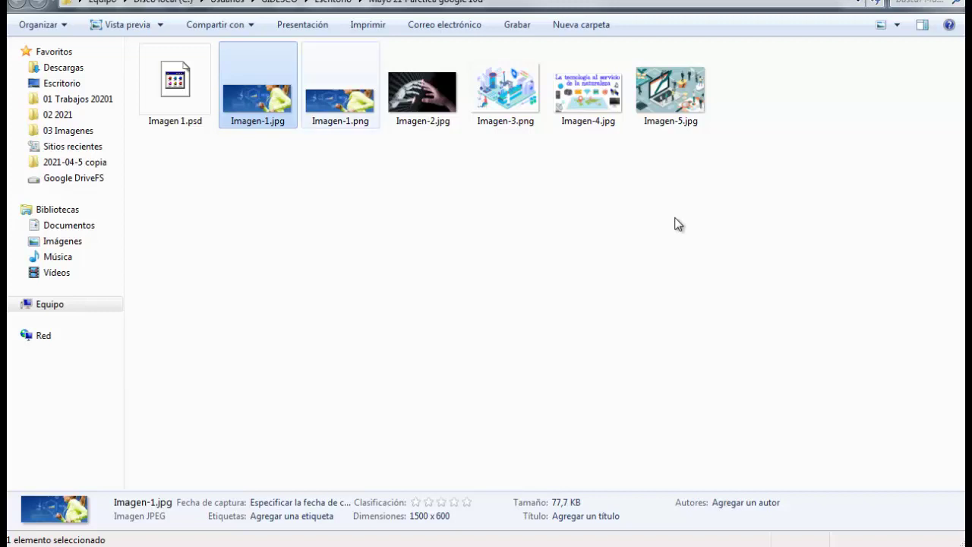
key("Right")
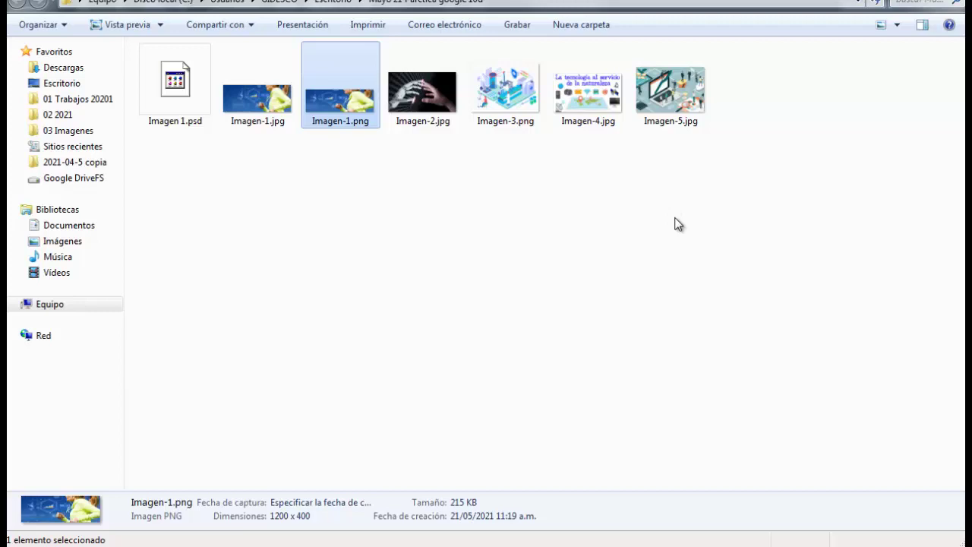
key("Left")
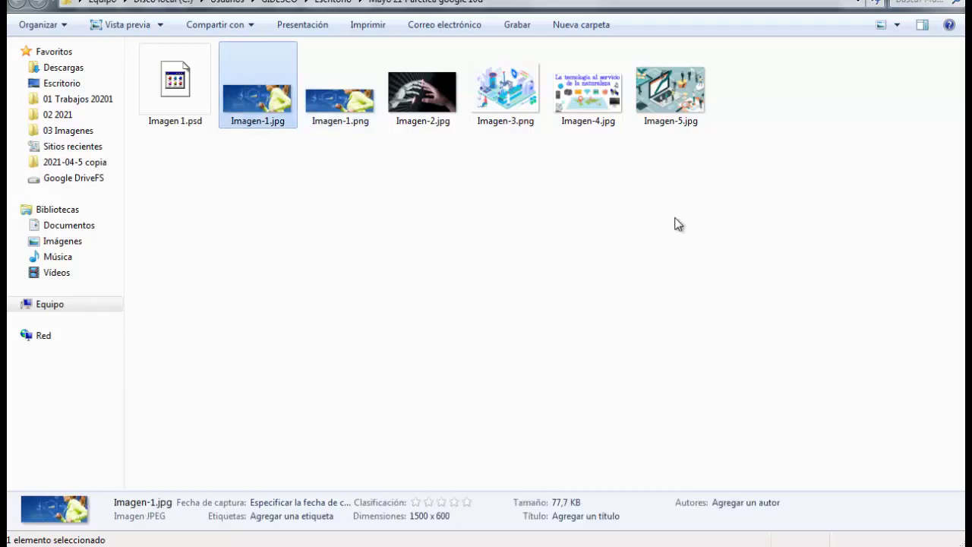
key("Right")
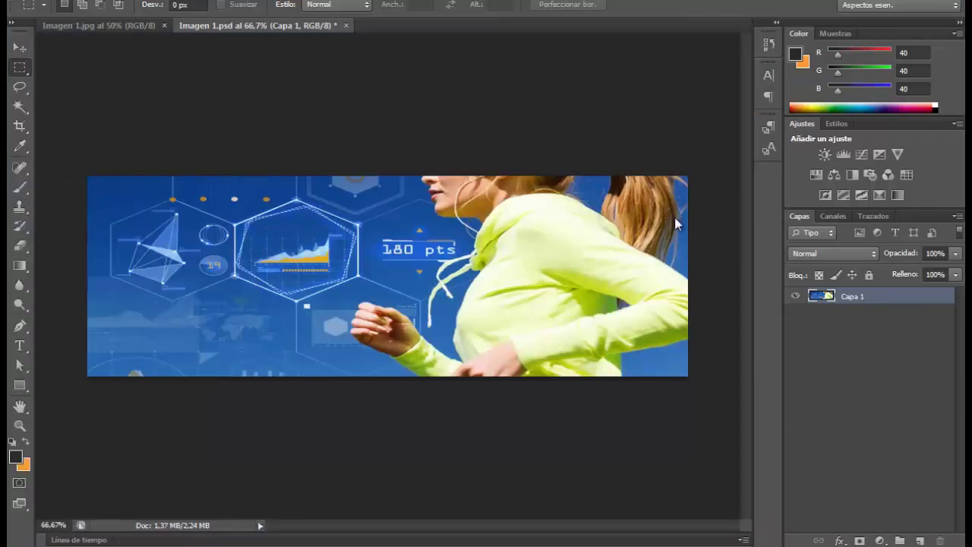
Step: Switch to Notepad and review the sizes required for Imagen 2 and Imagen 3
key("alt+Tab")
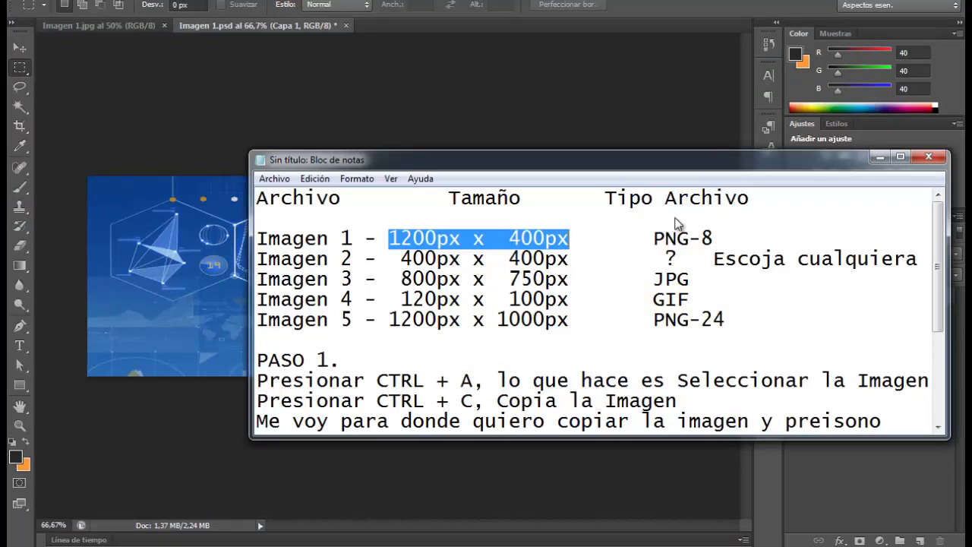
key("alt+Tab")
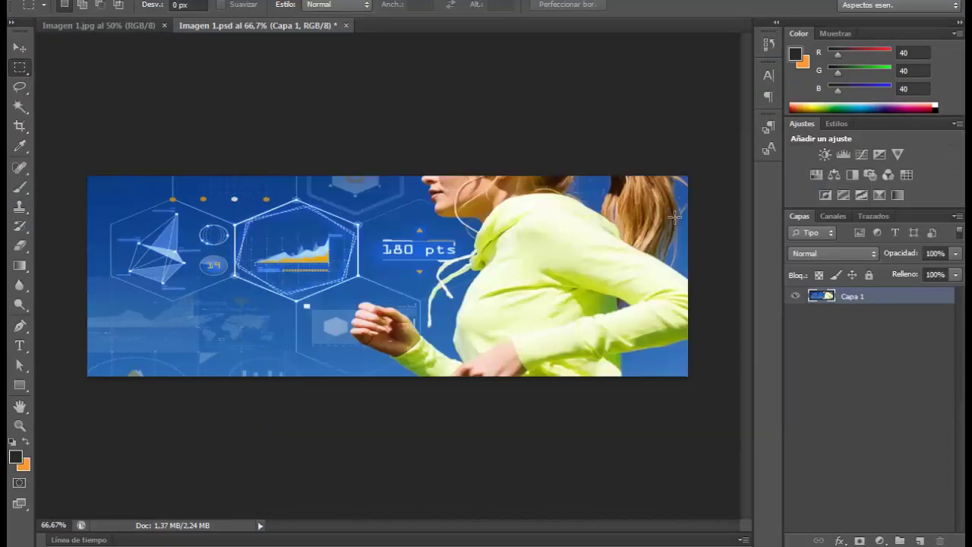
key("alt+Tab")
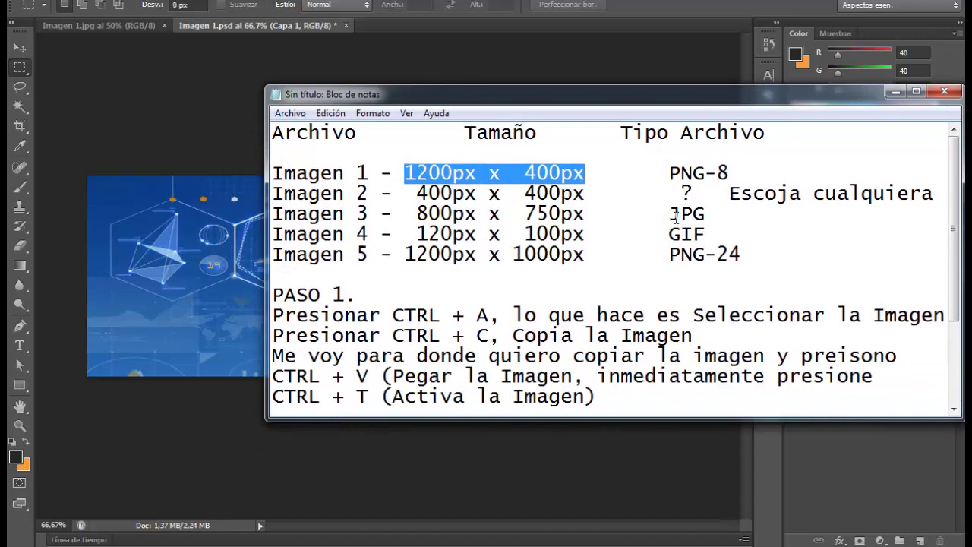
left_click_drag(417, 192, 573, 193)
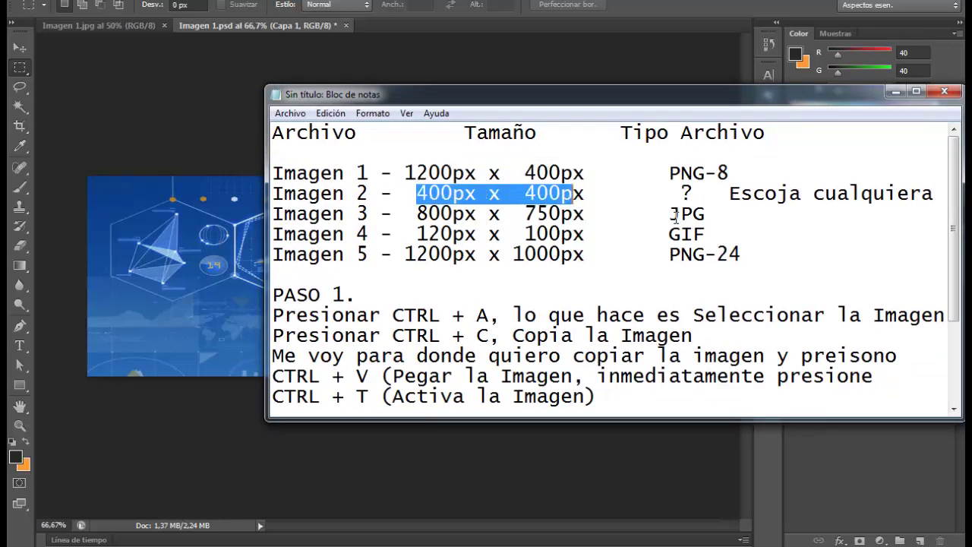
left_click_drag(417, 214, 574, 214)
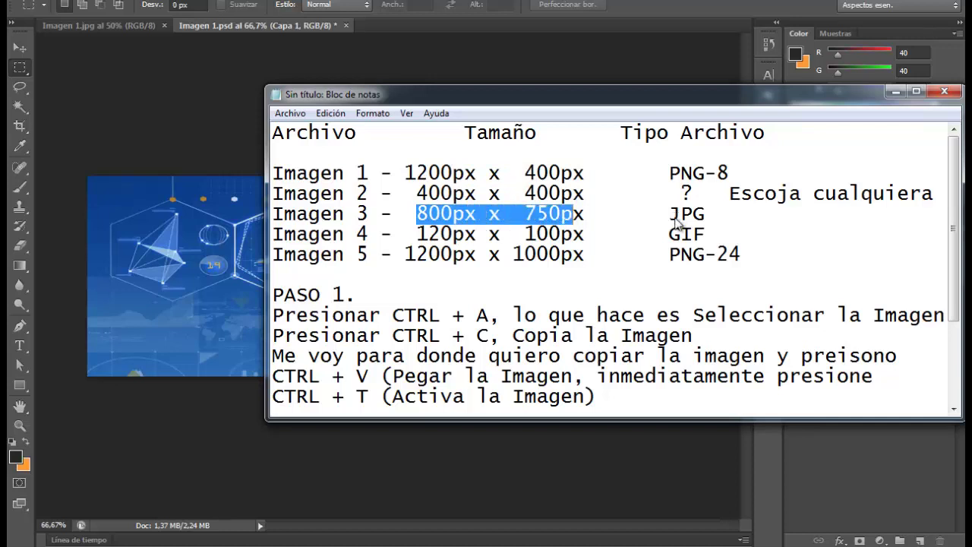
Step: Return to the image folder and review the JPG and PNG files as a group, leaving out Imagen 1.psd
key("alt+Tab")
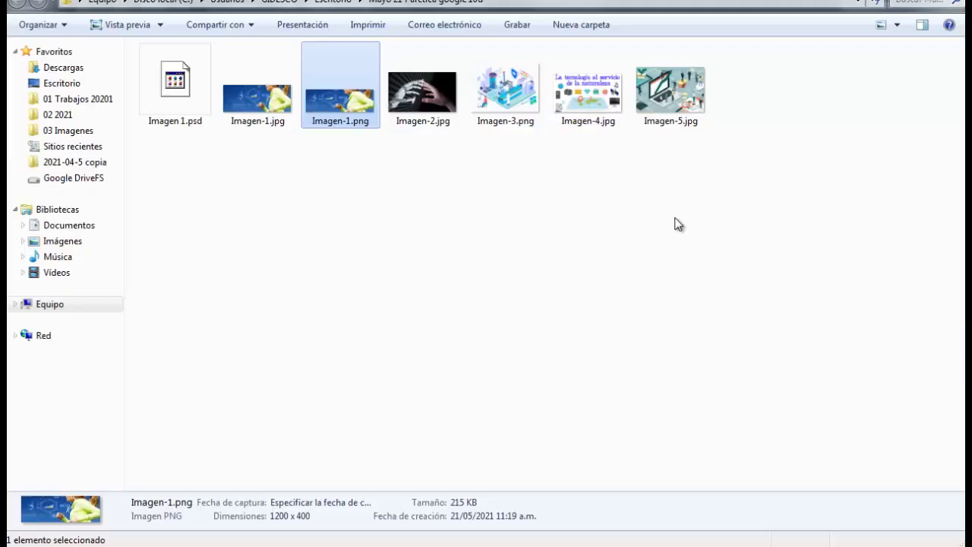
left_click(678, 224)
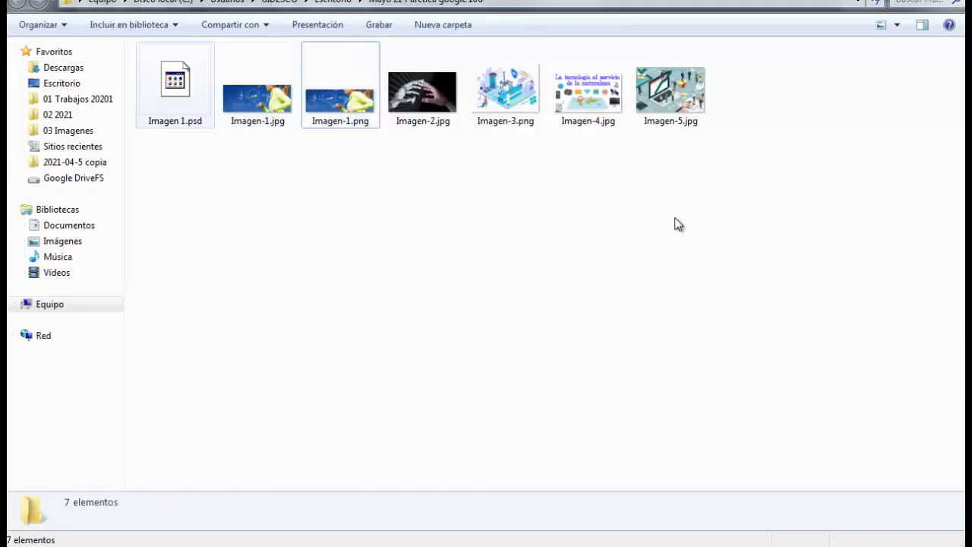
left_click_drag(261, 158, 646, 46)
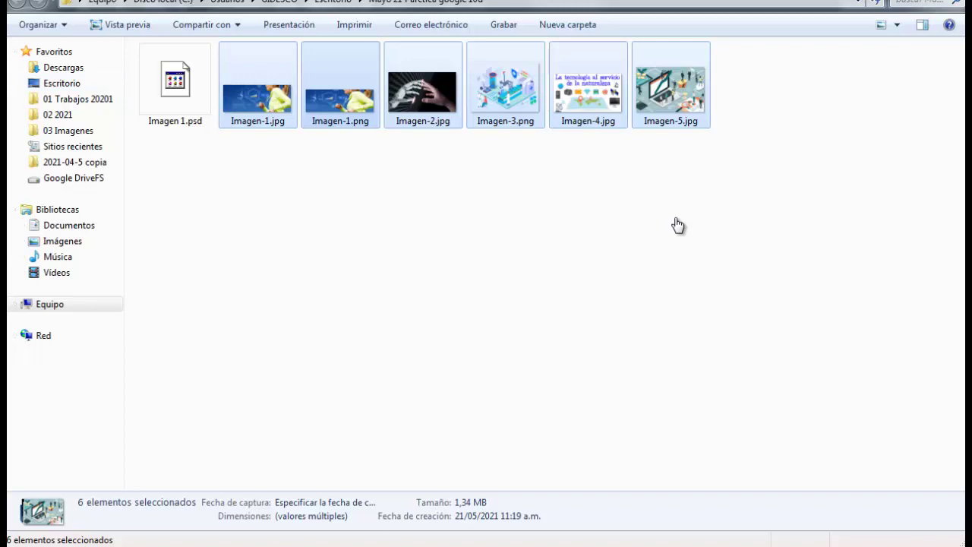
left_click(678, 224)
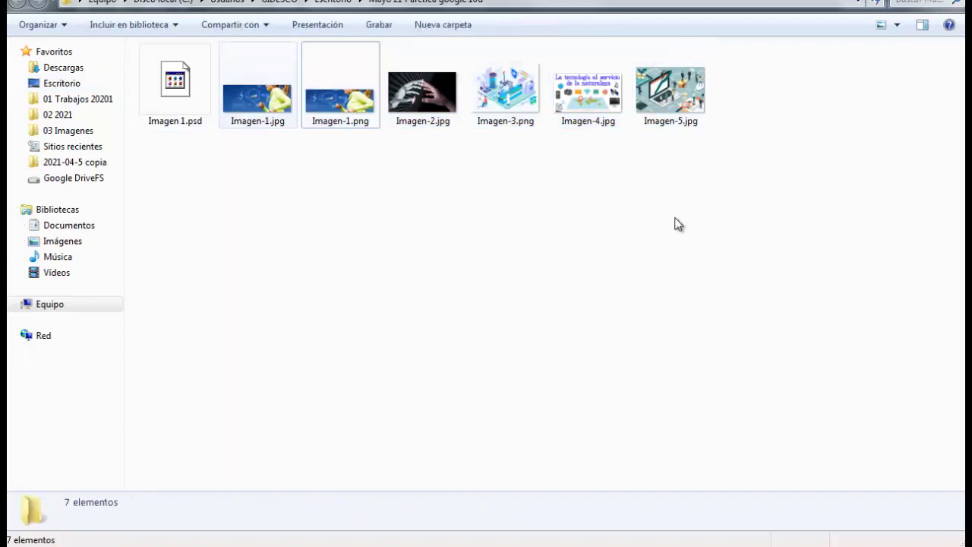
Step: Check the file details of Imagen-1.jpg, Imagen-1.png and Imagen 1.psd once more, and clear the selection
key("Left")
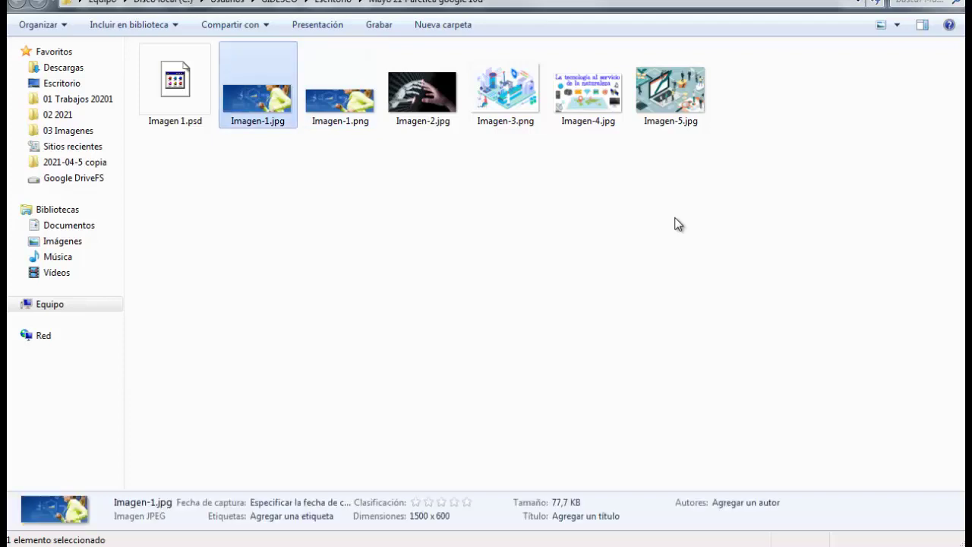
key("Right")
key("Left")
key("Right")
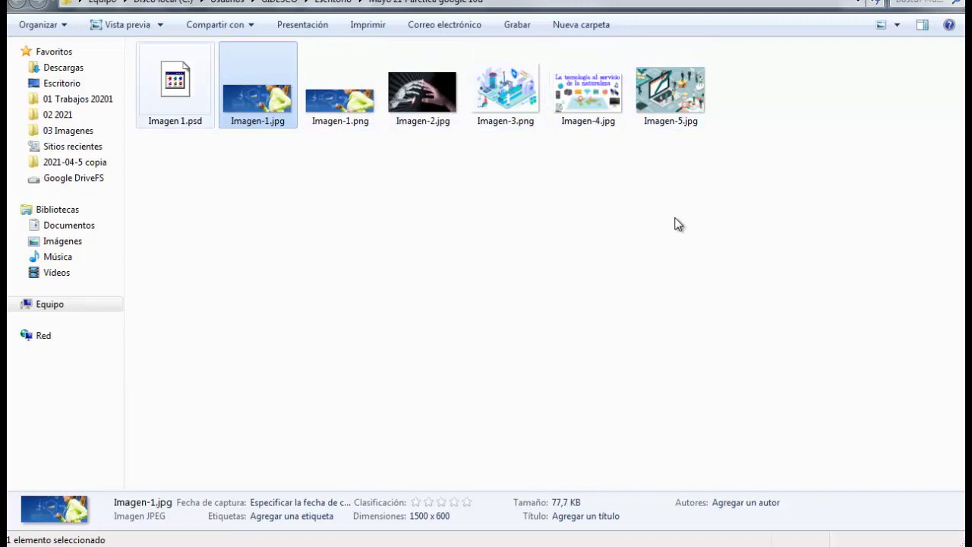
key("Left")
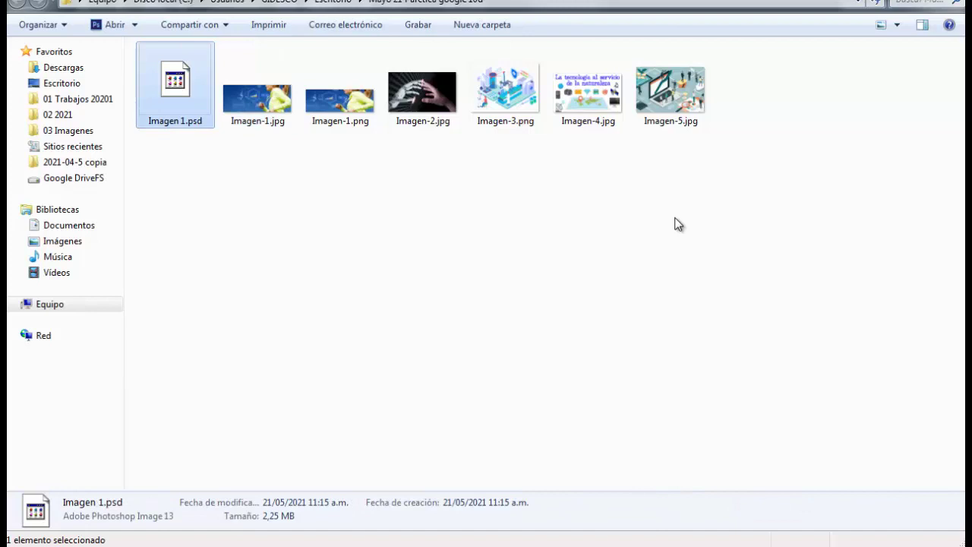
left_click(679, 224)
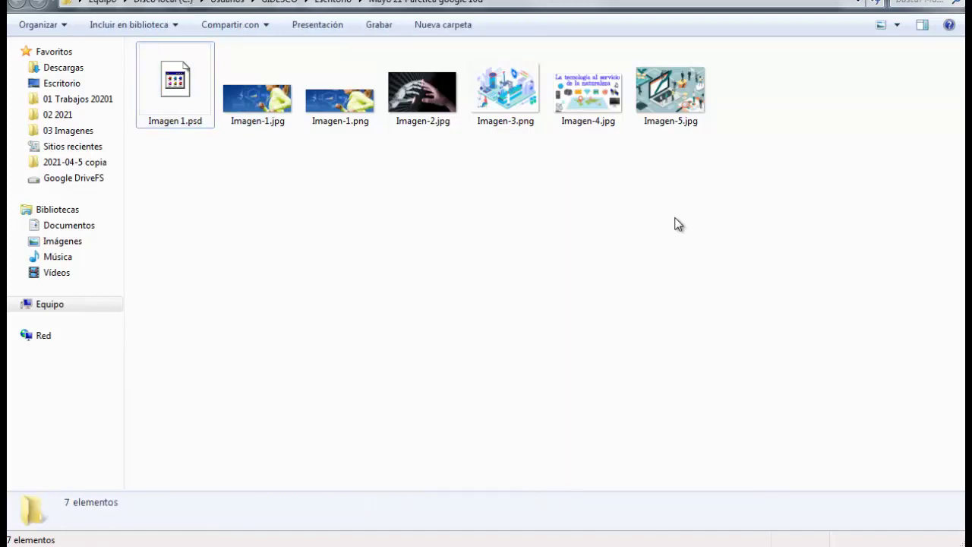